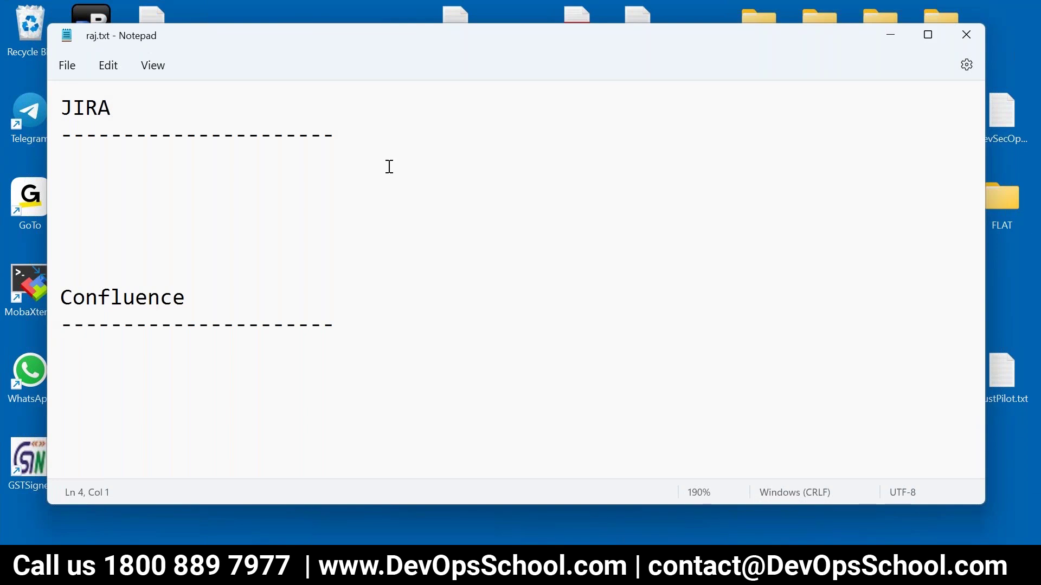
# Step: Add the line 'What is Jira?' under the JIRA heading, enlarge the text and save raj.txt
pyautogui.write('What i')
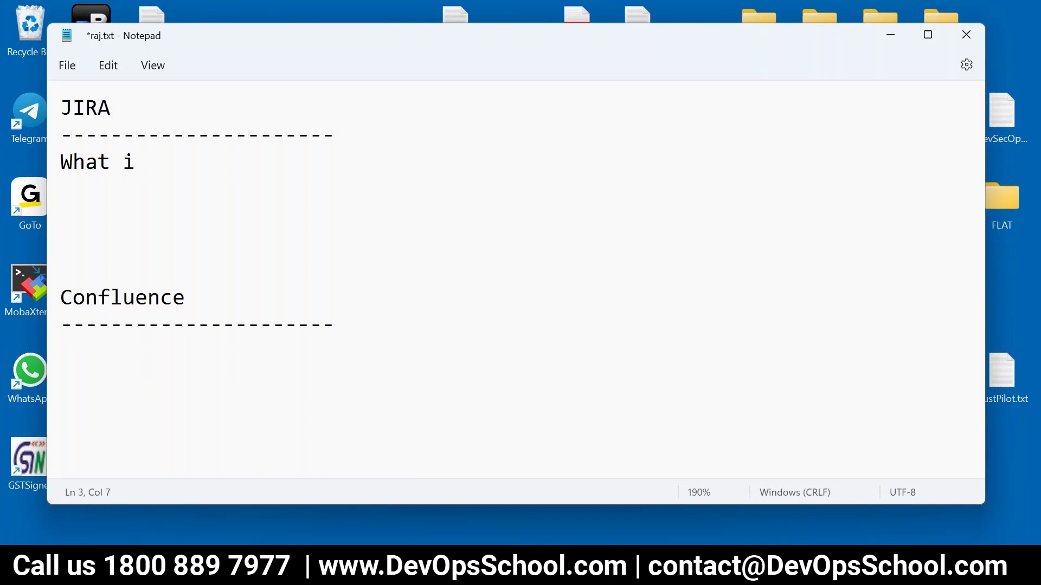
pyautogui.write('s Jira?')
pyautogui.hotkey('ctrl', '+')
pyautogui.hotkey('ctrl', '+')
pyautogui.hotkey('ctrl', 's')
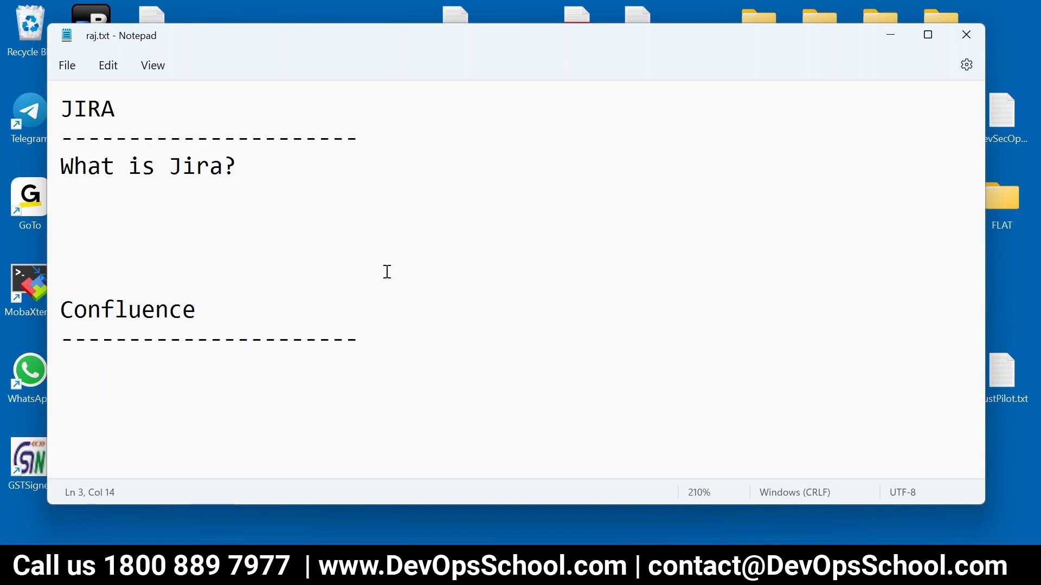
pyautogui.press('Return')
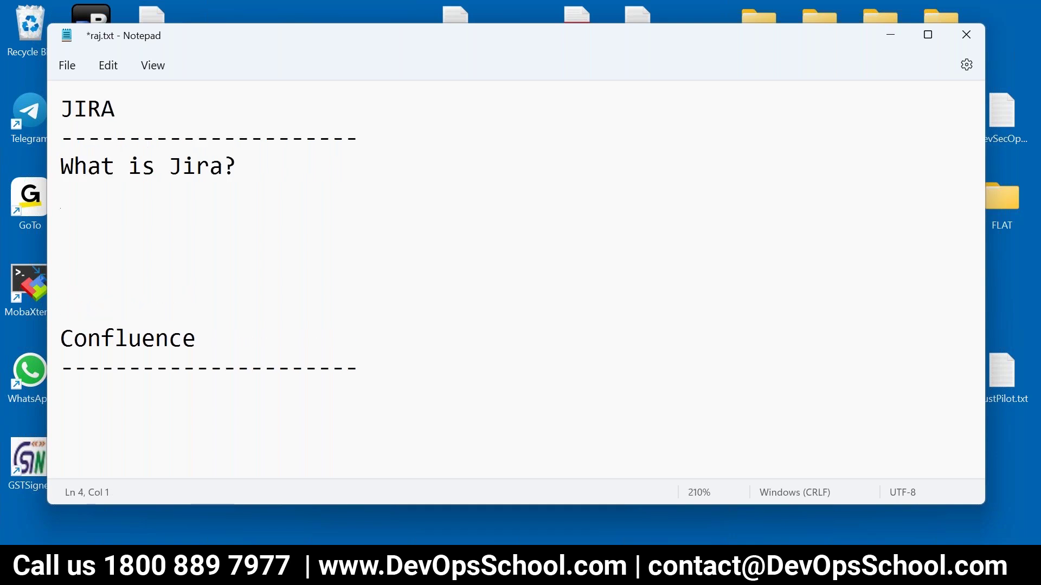
pyautogui.press('Return')
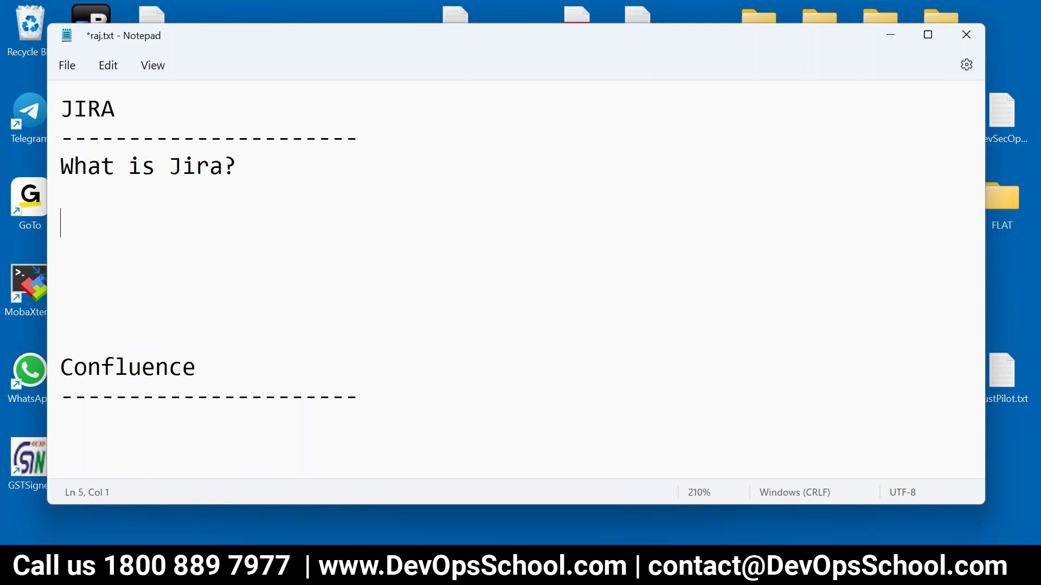
# Step: Add an SDLC heading underlined with a row of dashes
pyautogui.write('SDLC')
pyautogui.press('Return')
pyautogui.write('-')
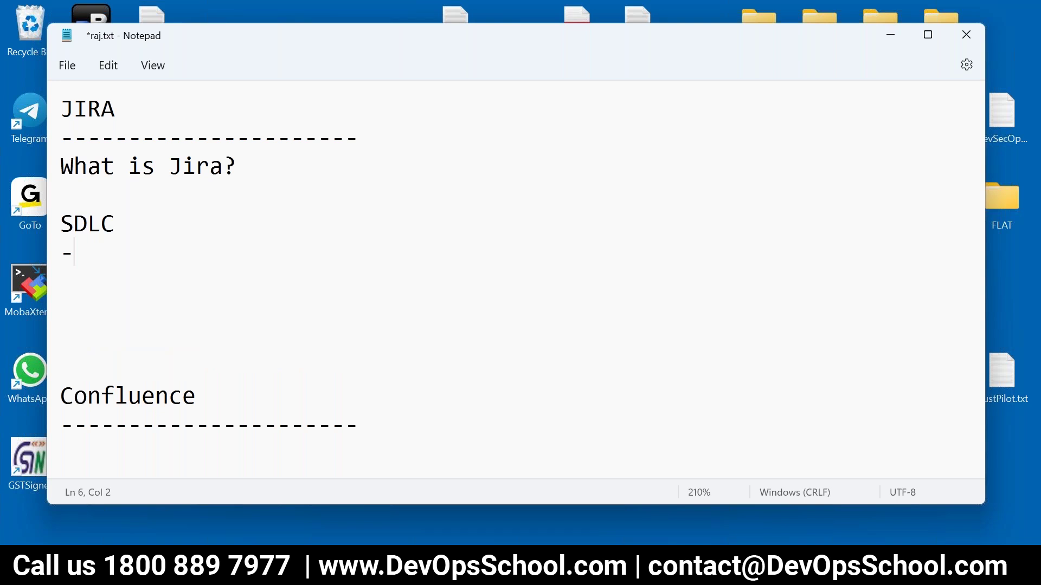
pyautogui.write('----------------------------------------')
pyautogui.press('Return')
# Step: Write the stage chain PLAN -> Code -> Analysus -> Build -> UT -> Pack -> Archive -> Dep2Qa
pyautogui.hotkey('ctrl', '-')
pyautogui.hotkey('ctrl', '-')
pyautogui.hotkey('ctrl', '-')
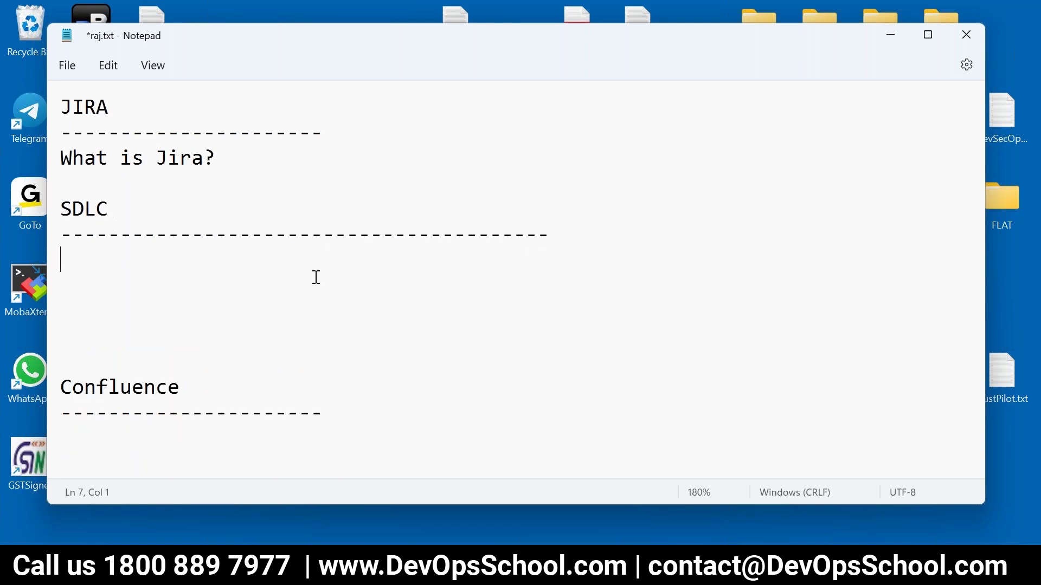
pyautogui.write('PLAN -')
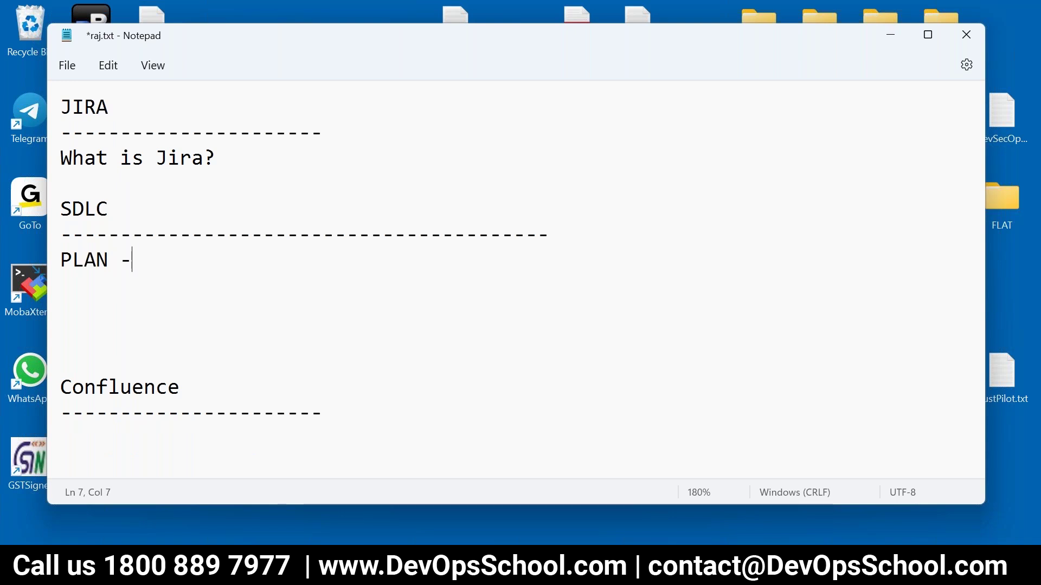
pyautogui.write('> Code -> A')
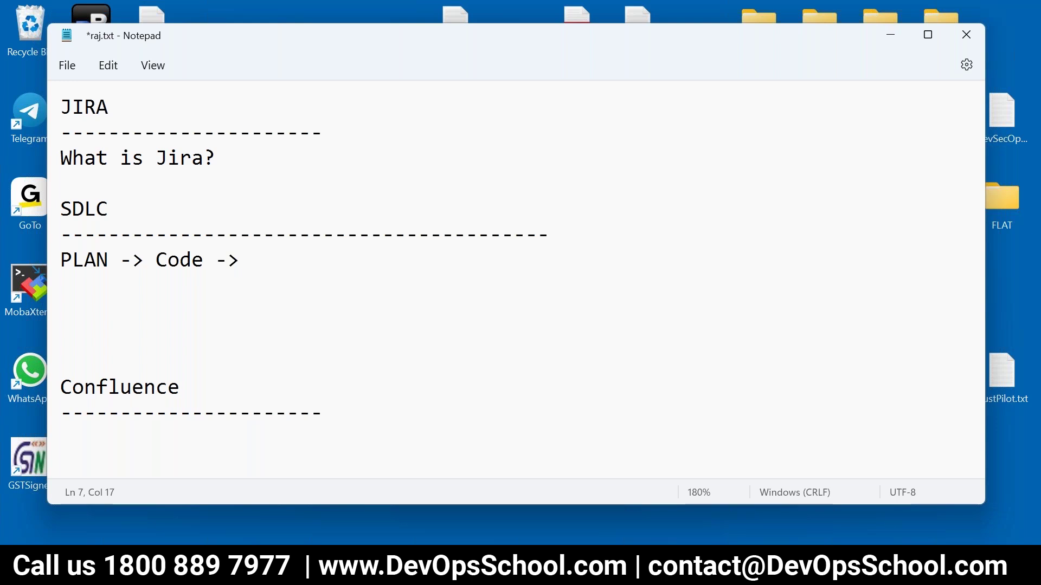
pyautogui.write('na')
pyautogui.write('lysu')
pyautogui.write('s -')
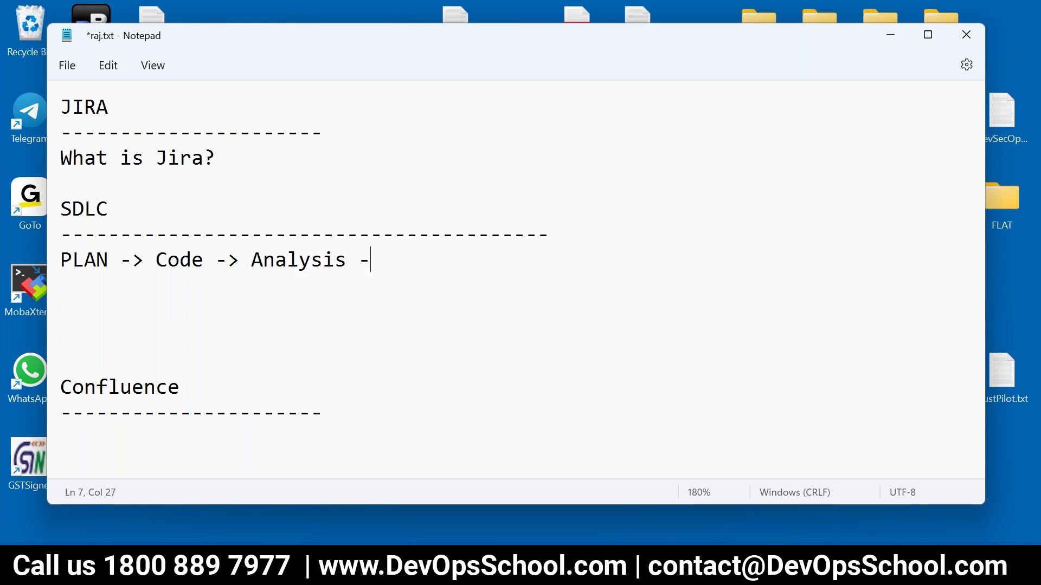
pyautogui.write('> Build')
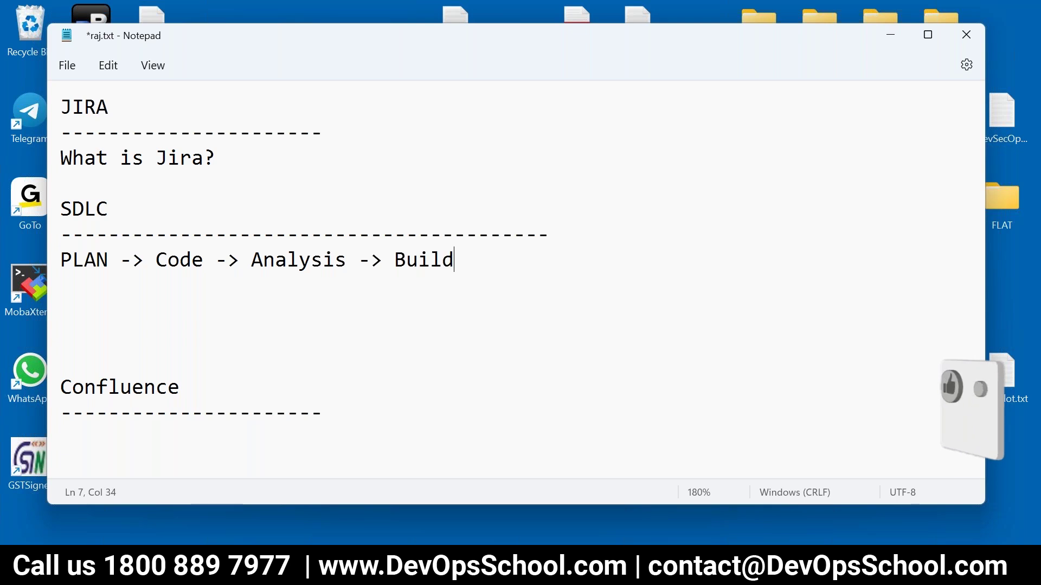
pyautogui.write(' -> ')
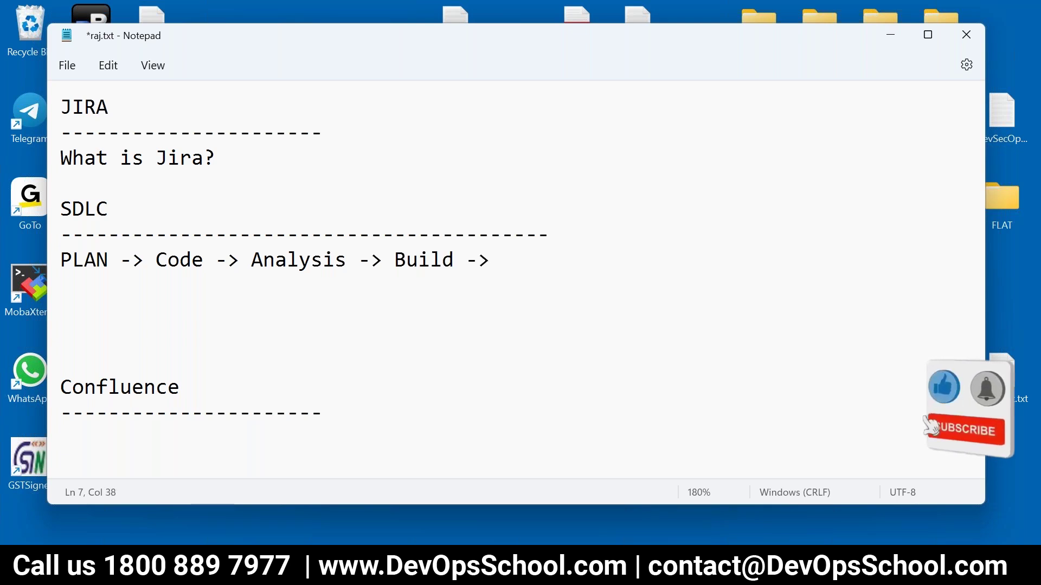
pyautogui.write('UT ->')
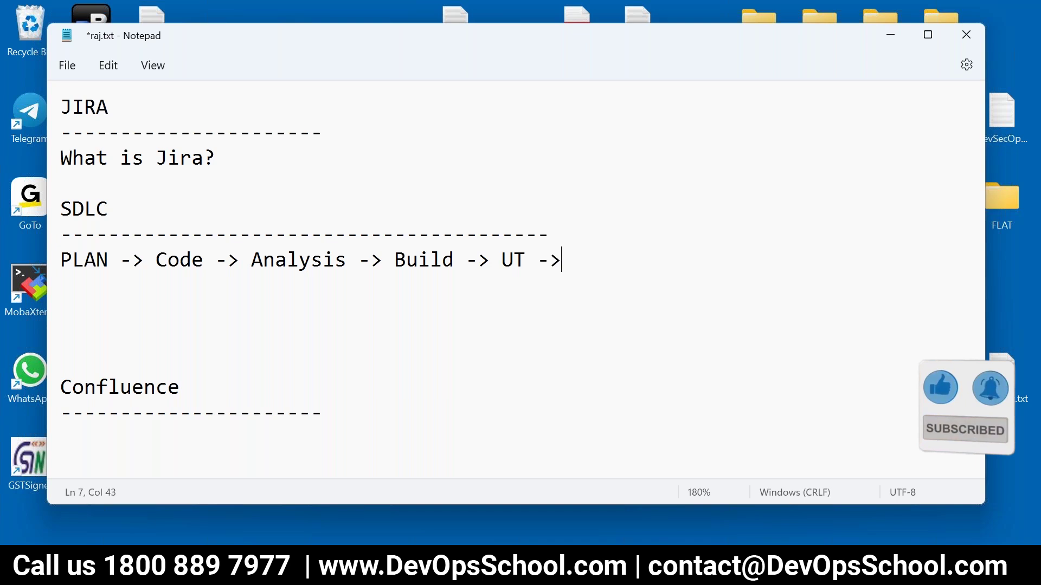
pyautogui.write(' Pack')
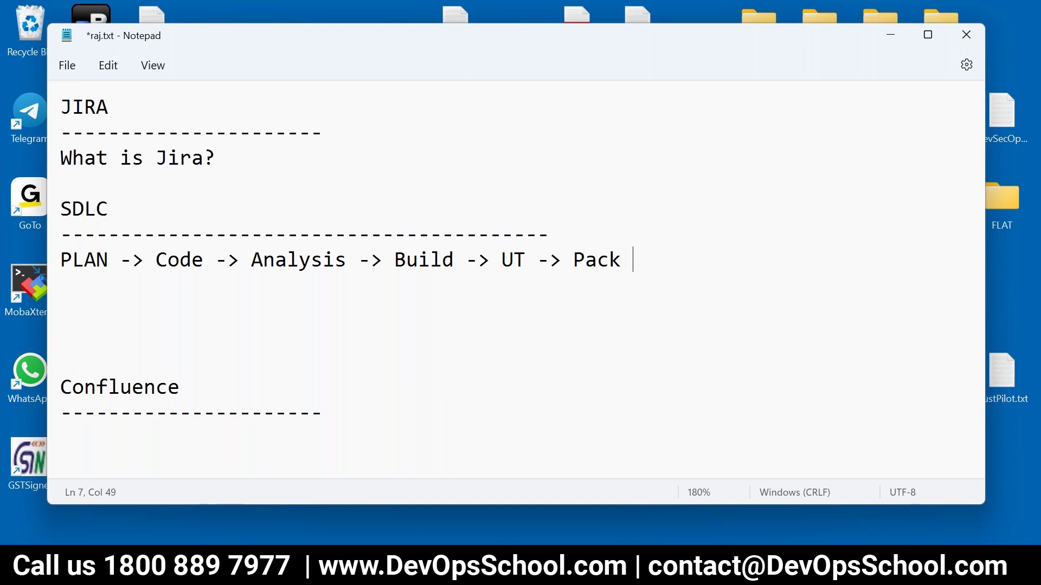
pyautogui.write(' -> Archi')
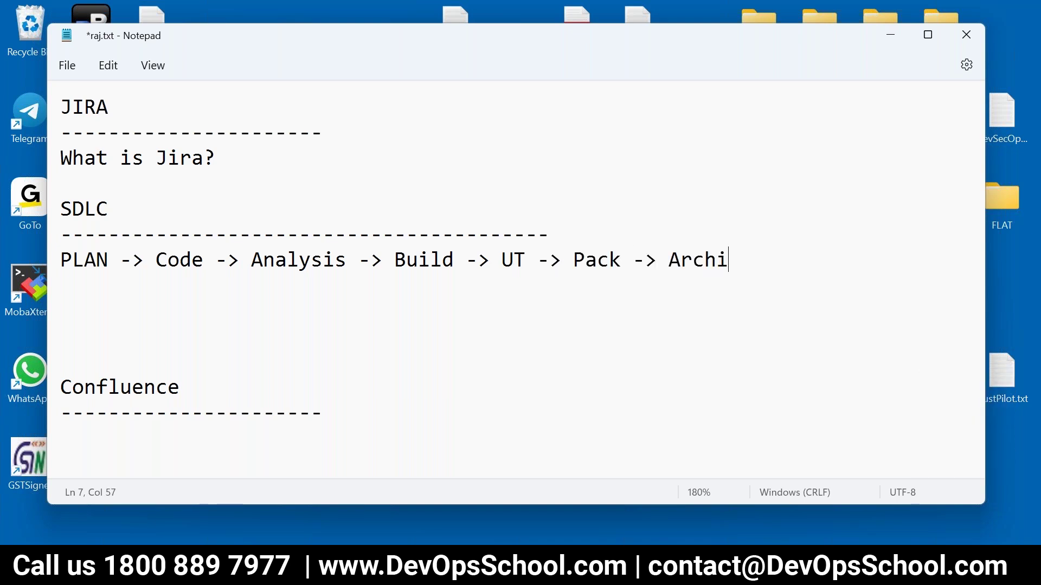
pyautogui.write('ve  -')
pyautogui.press('BackSpace')
pyautogui.write('> Dep')
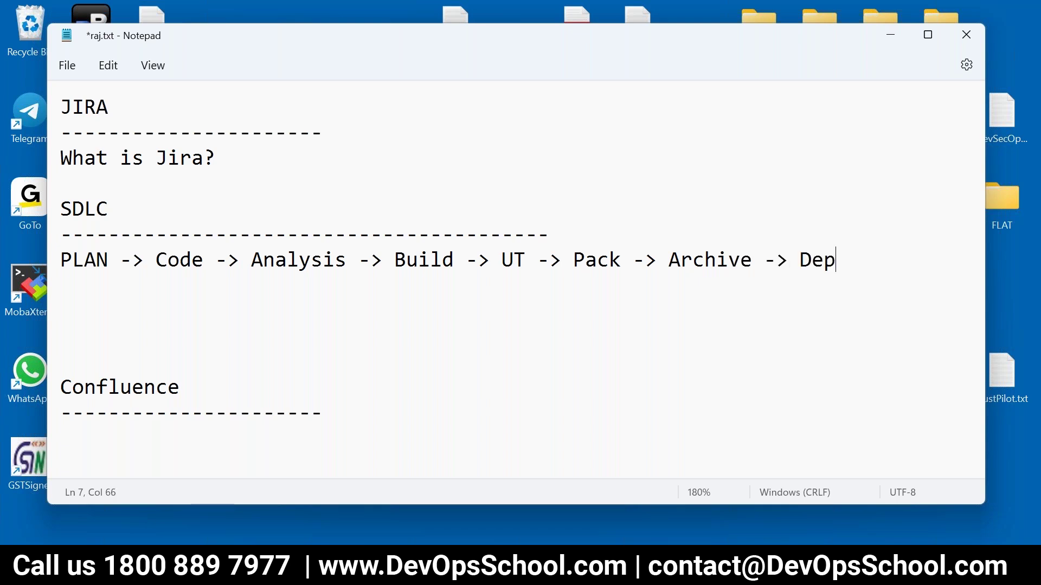
pyautogui.write('2Q')
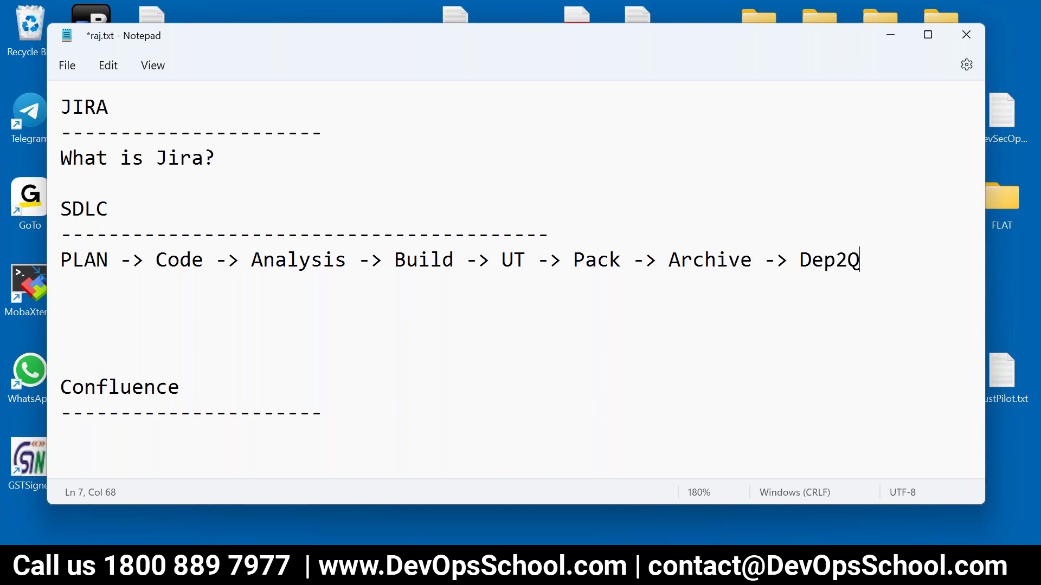
pyautogui.write('a  ->')
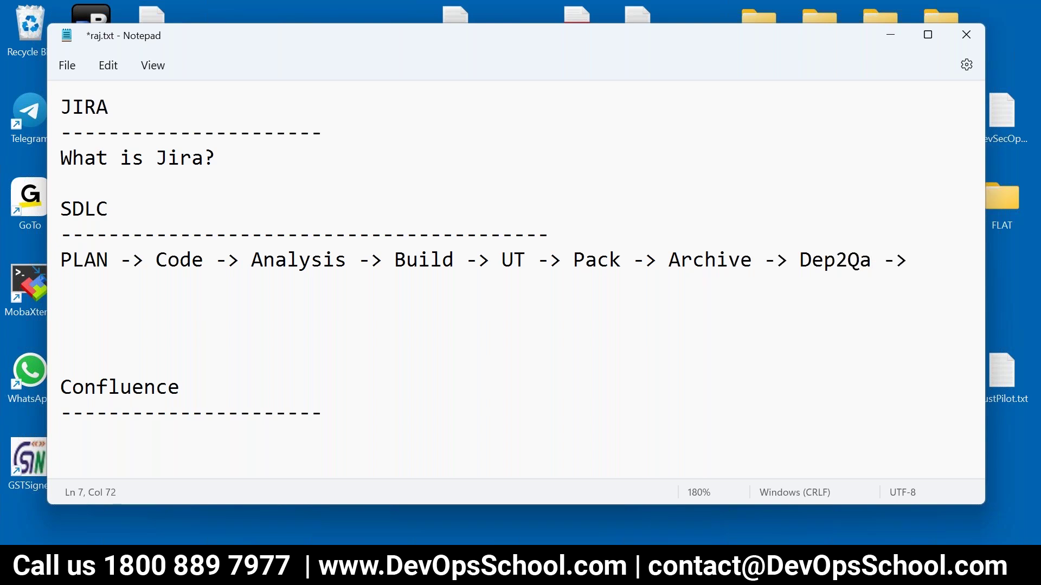
# Step: Append '-> AT -> CC' to the SDLC stage chain and save raj.txt
pyautogui.scroll(-2, 896, 444)
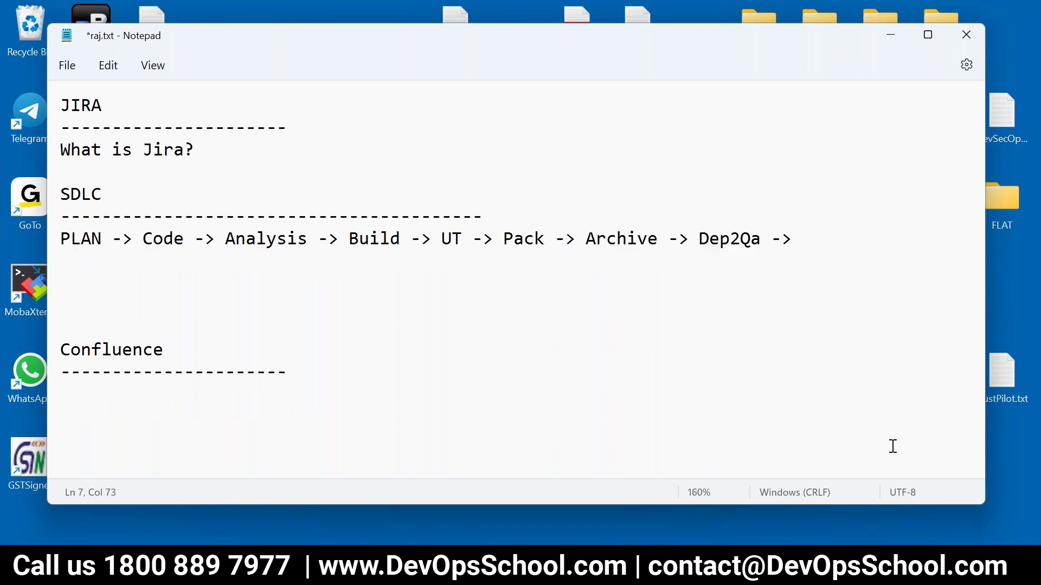
pyautogui.write('AT -> CC')
pyautogui.moveTo(54, 241); pyautogui.dragTo(895, 239)
pyautogui.hotkey('ctrl', 's')
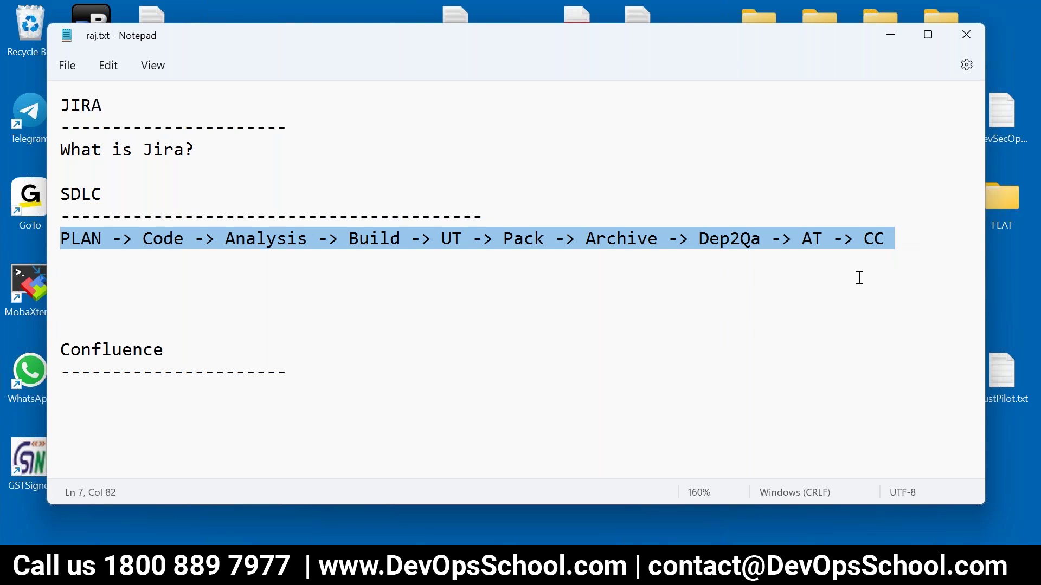
# Step: Highlight the PLAN-to-CC stage chain to point it out, then clear the highlight
pyautogui.click(1007, 147)
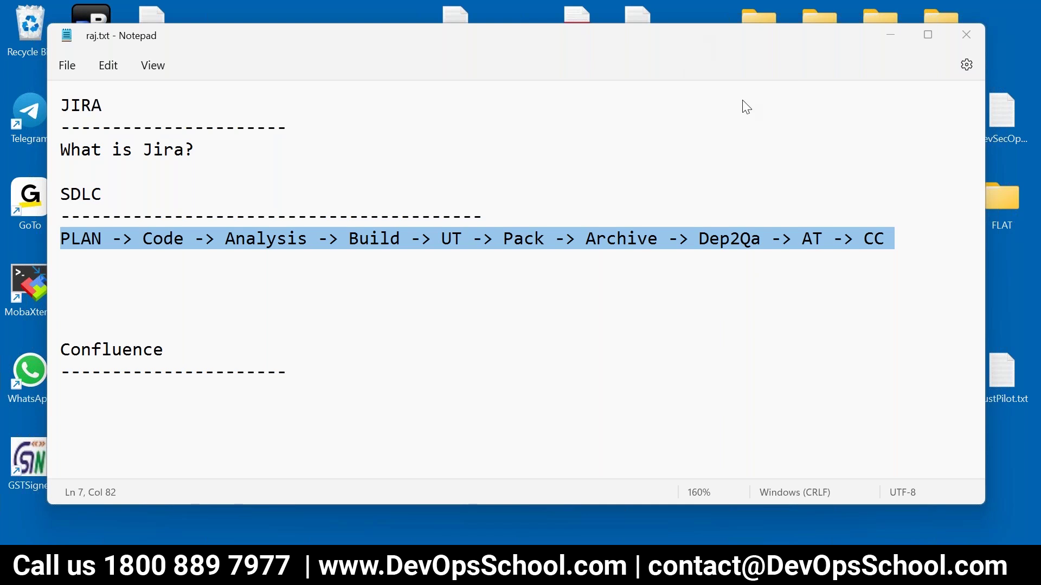
pyautogui.click(738, 287)
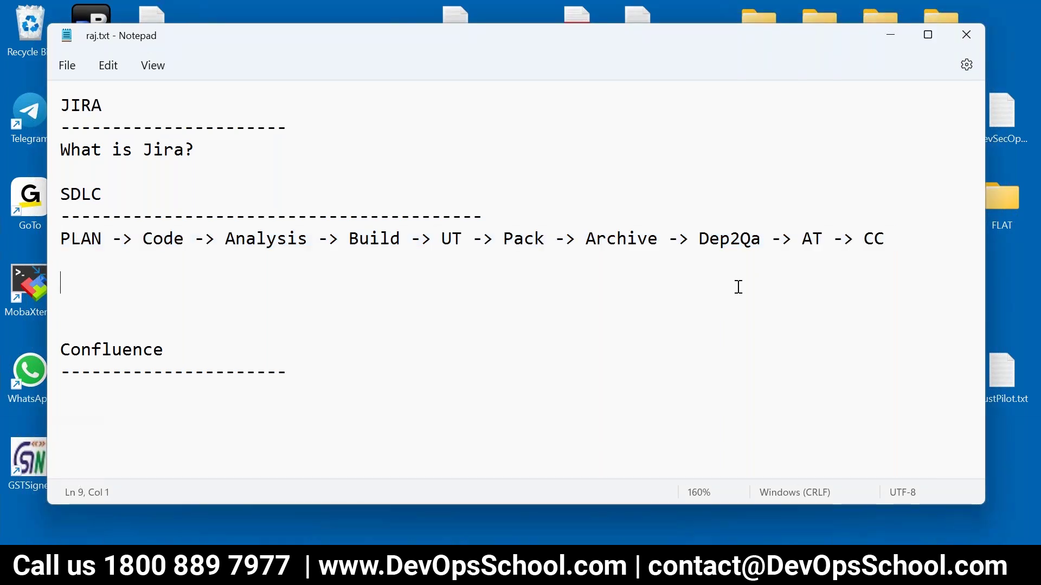
pyautogui.click(875, 239)
pyautogui.moveTo(897, 239); pyautogui.dragTo(59, 237)
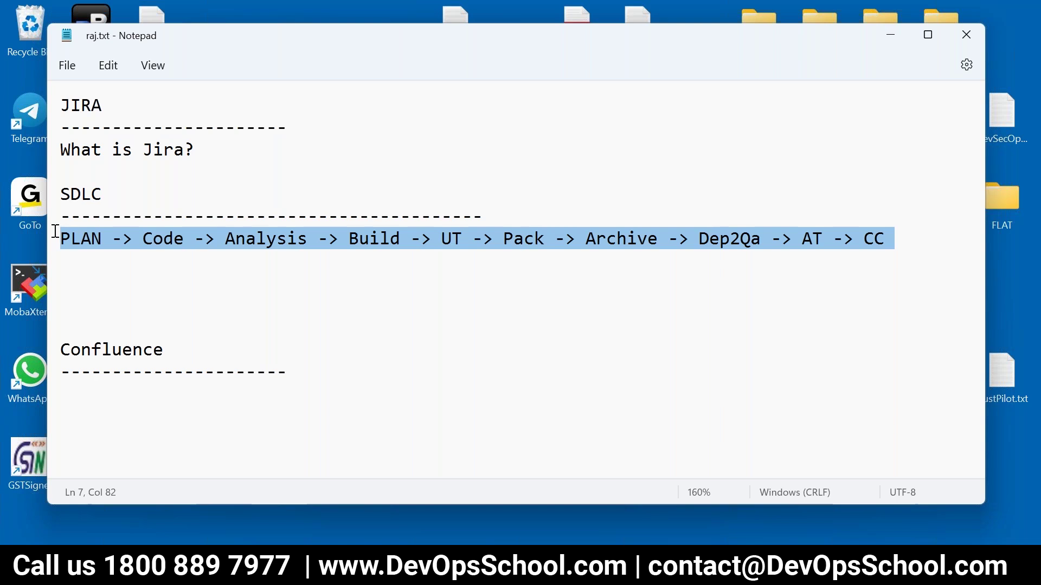
pyautogui.click(210, 266)
pyautogui.moveTo(60, 238); pyautogui.dragTo(882, 240)
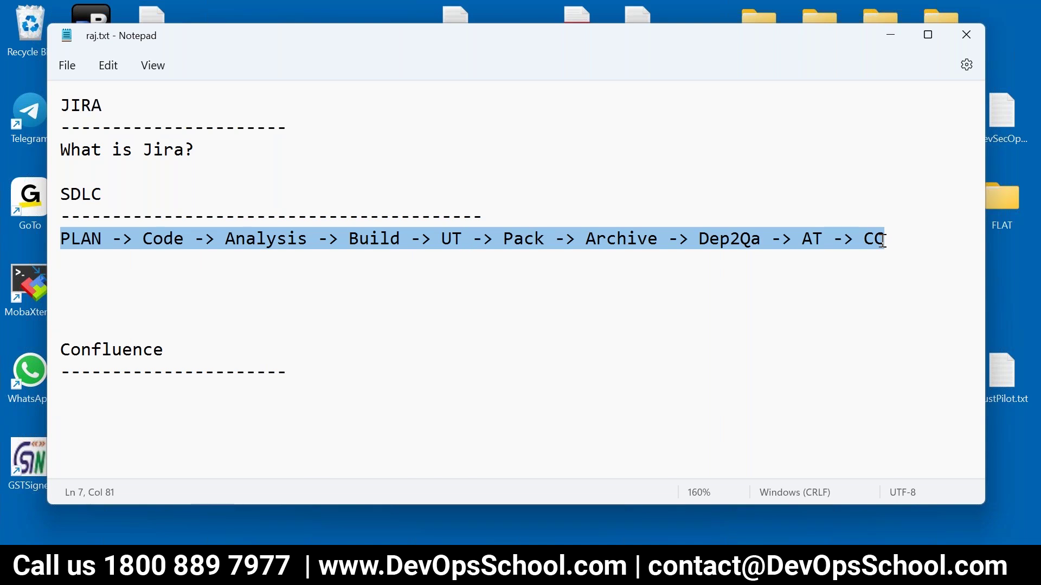
pyautogui.click(896, 237)
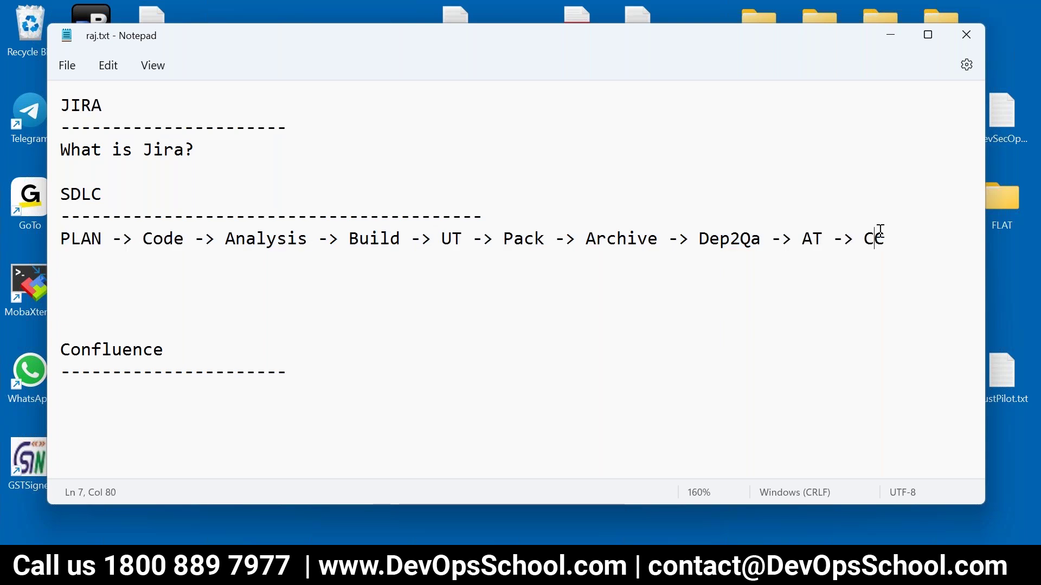
# Step: Add a row of equals signs beneath the stage chain and save raj.txt
pyautogui.press('Return')
pyautogui.write('=============')
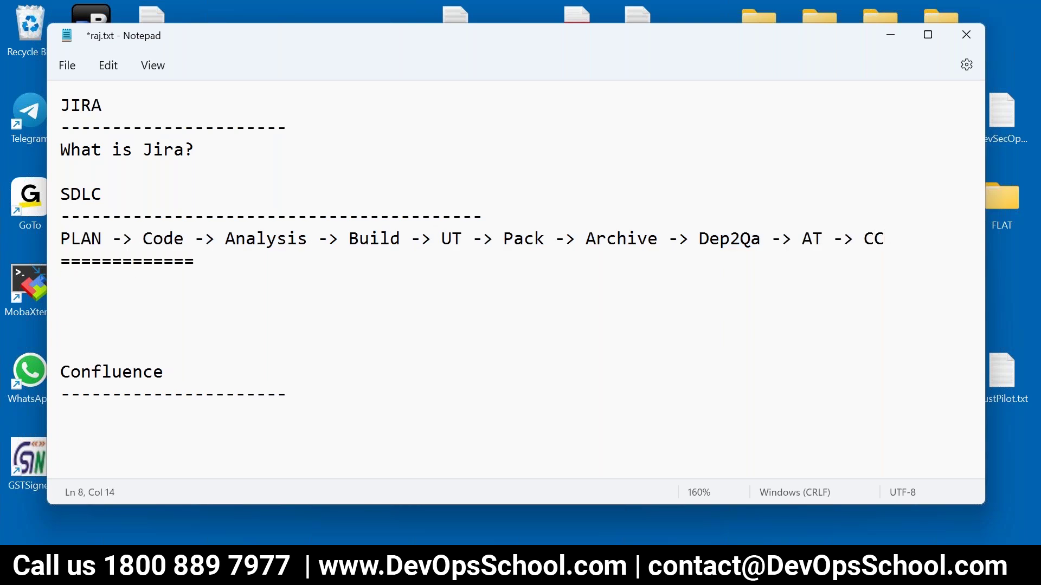
pyautogui.write('=============================================================')
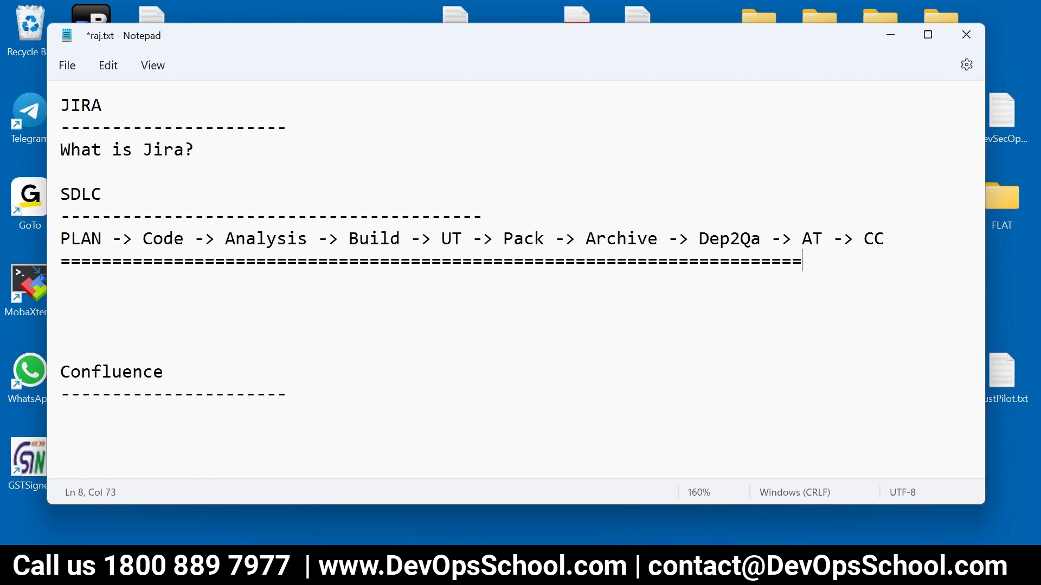
pyautogui.write('=======')
pyautogui.hotkey('ctrl', 's')
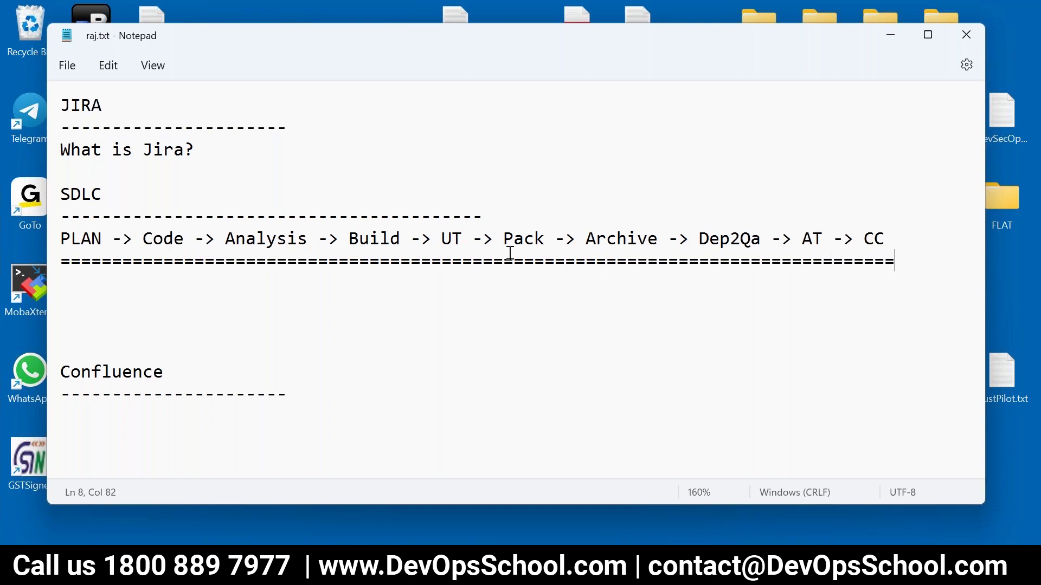
# Step: Insert a long dashed divider above the PLAN-to-CC line and save again
pyautogui.click(499, 215)
pyautogui.press('Return')
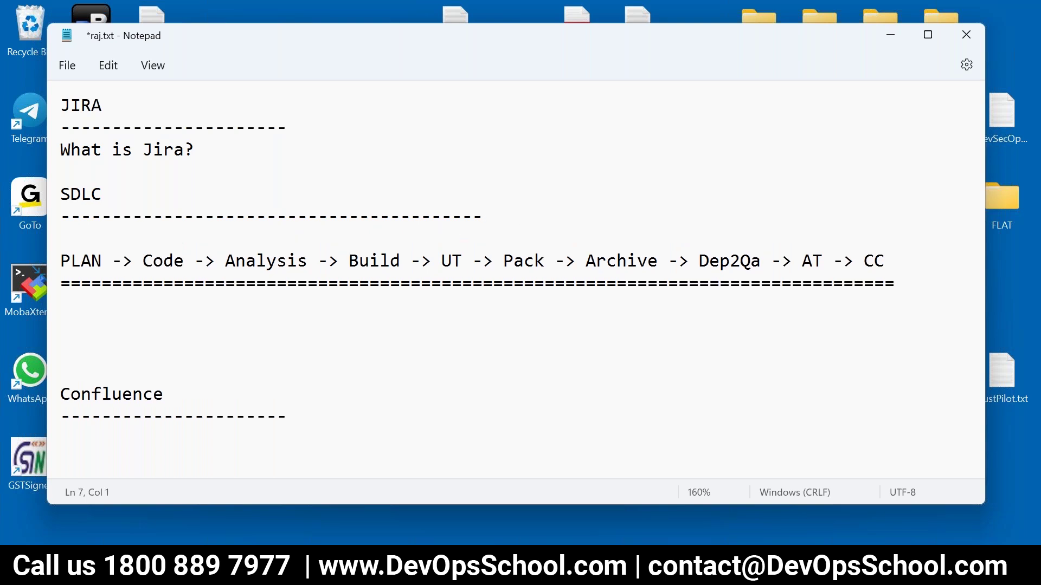
pyautogui.write('---------------------------------------------------------------------------------')
pyautogui.hotkey('ctrl', 's')
pyautogui.click(119, 309)
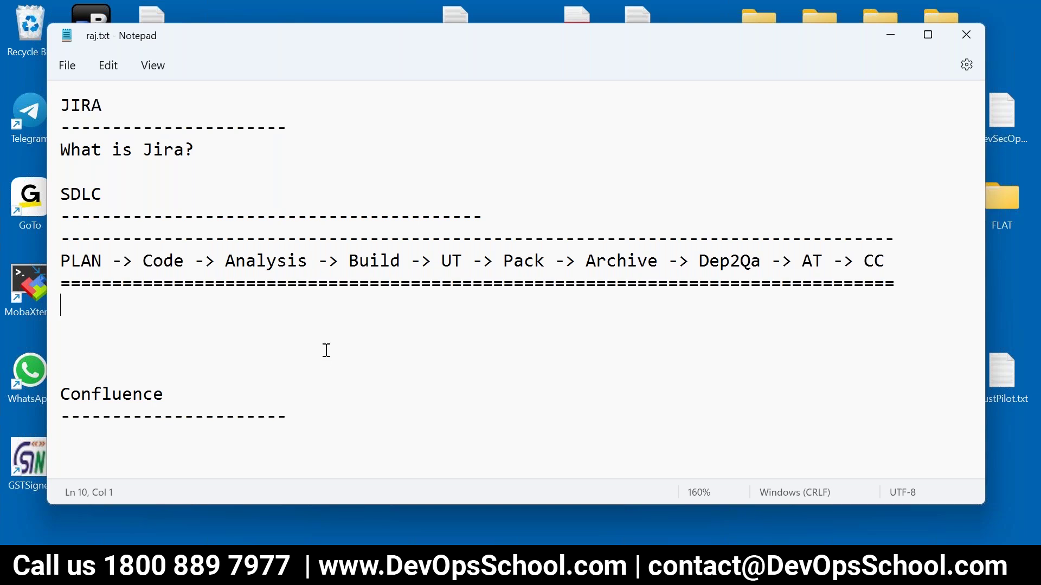
# Step: Type JIRA and CONF on separate lines below the equals rule and save raj.txt
pyautogui.write('JIRA')
pyautogui.press('Return')
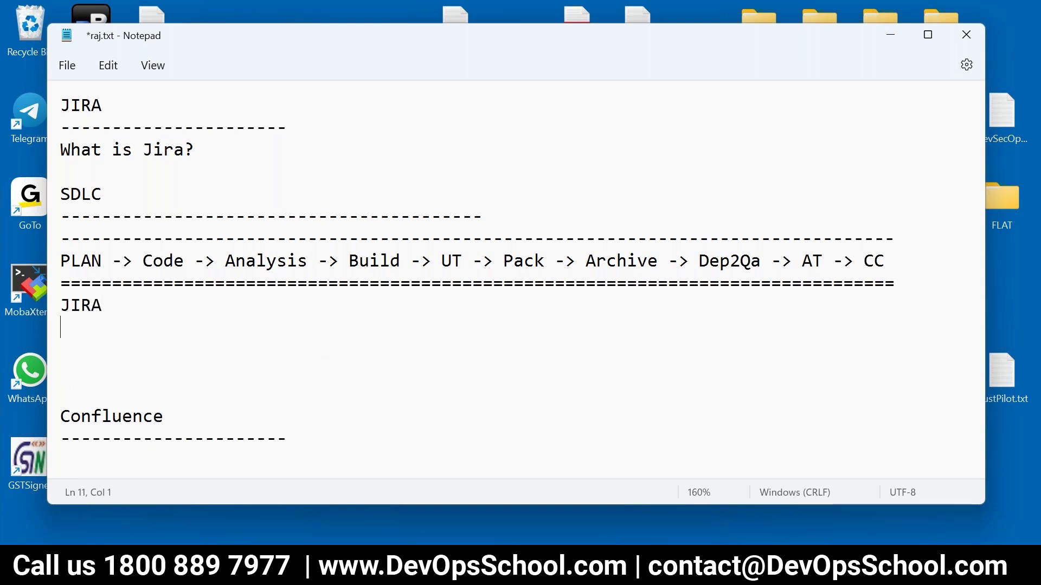
pyautogui.write('CONF')
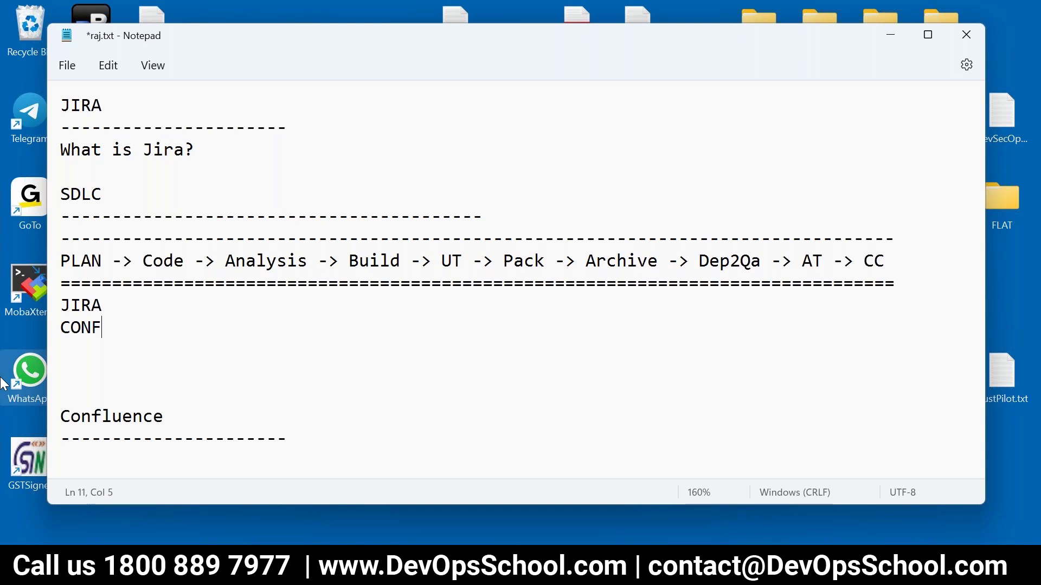
pyautogui.moveTo(102, 263); pyautogui.dragTo(52, 263)
pyautogui.hotkey('ctrl', 's')
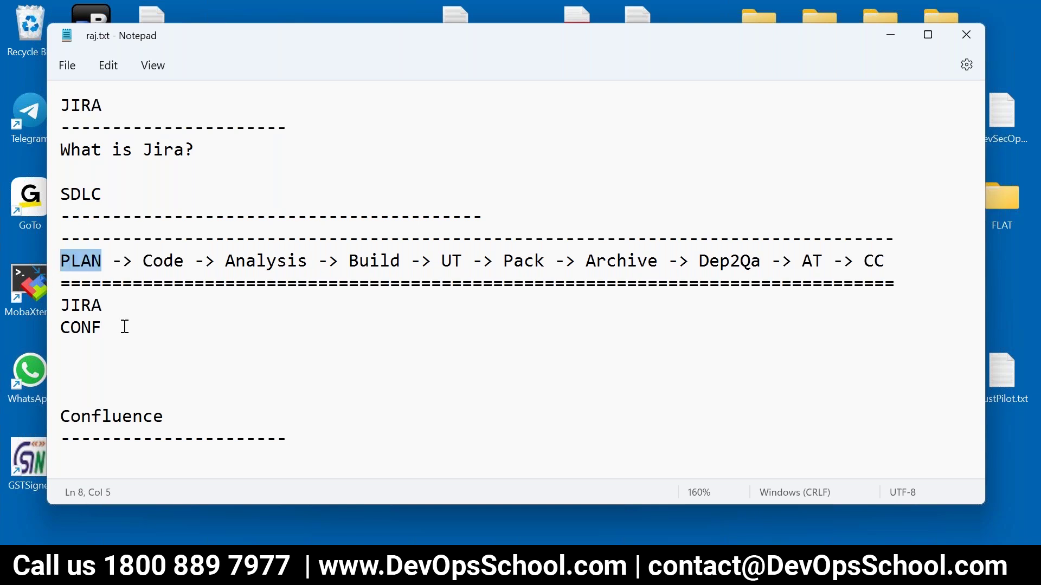
# Step: Select PLAN and the lines from PLAN down to CONF to point them out
pyautogui.click(113, 313)
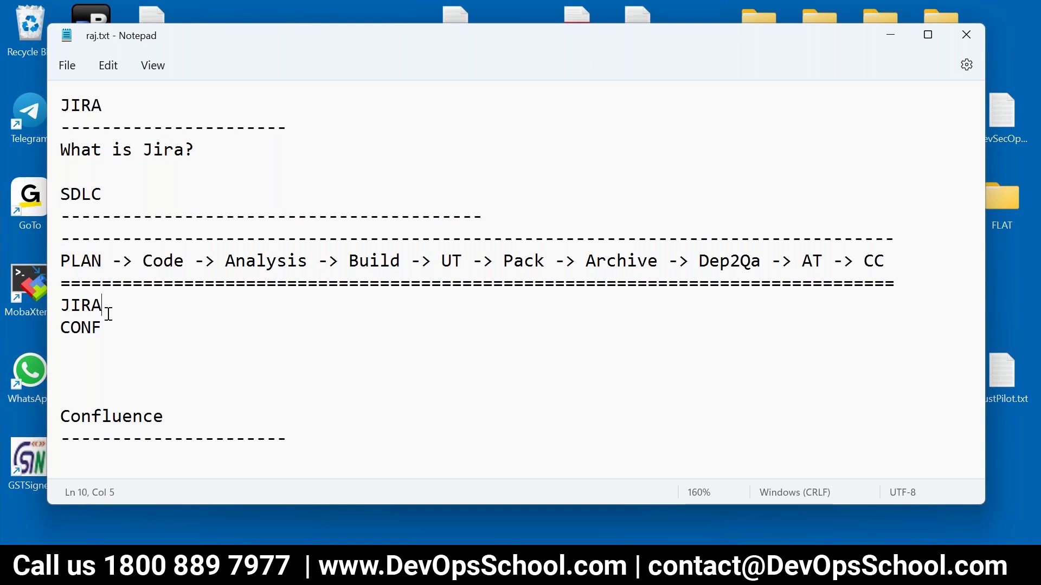
pyautogui.doubleClick(102, 262)
pyautogui.moveTo(100, 328); pyautogui.dragTo(40, 269)
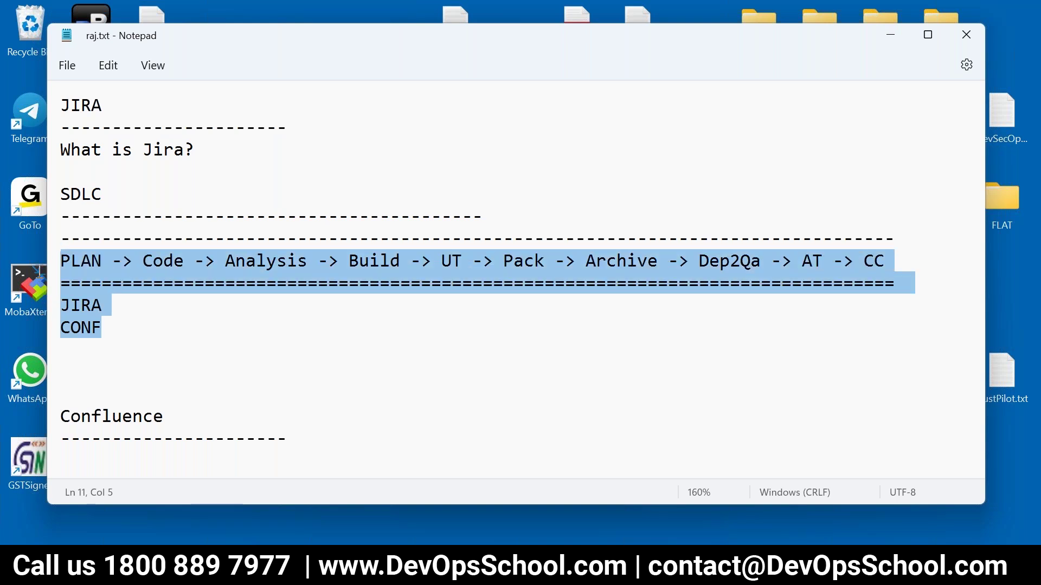
pyautogui.click(115, 310)
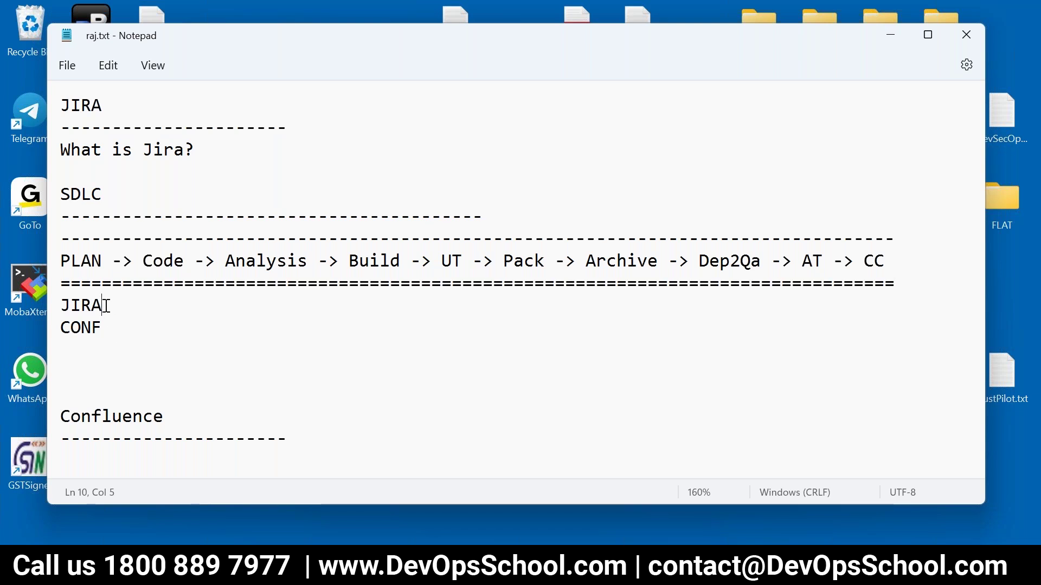
# Step: Extend JIRA into Git -> Sonar -> Maven -> Unit -> Packer -> Artifac -> Ansible -> Sel -> Jaco, underlined with dashes
pyautogui.write('-> Co')
pyautogui.press('BackSpace')
pyautogui.press('BackSpace')
pyautogui.write('Git')
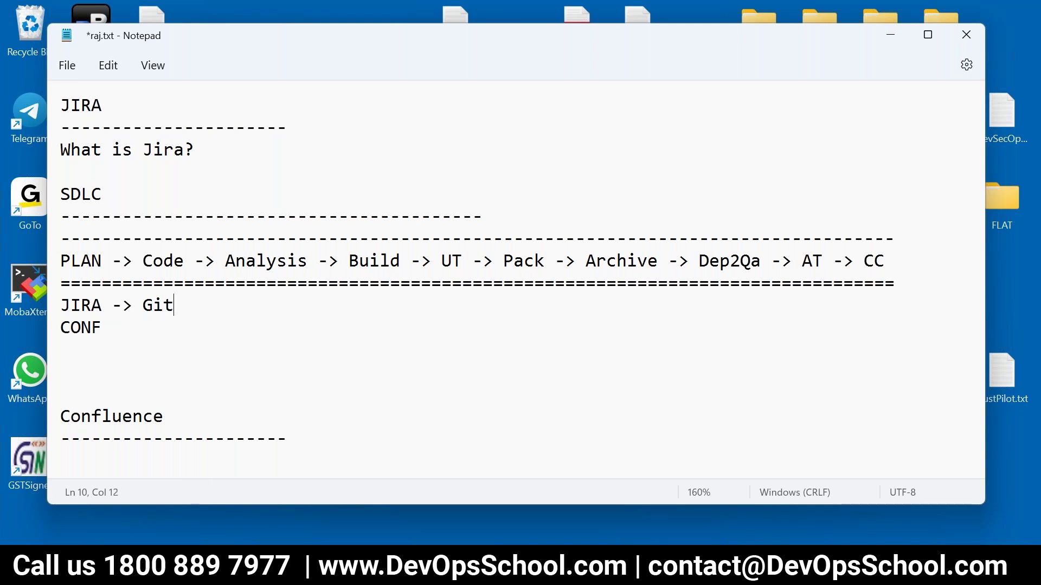
pyautogui.write(' --> Sonar -> Maven')
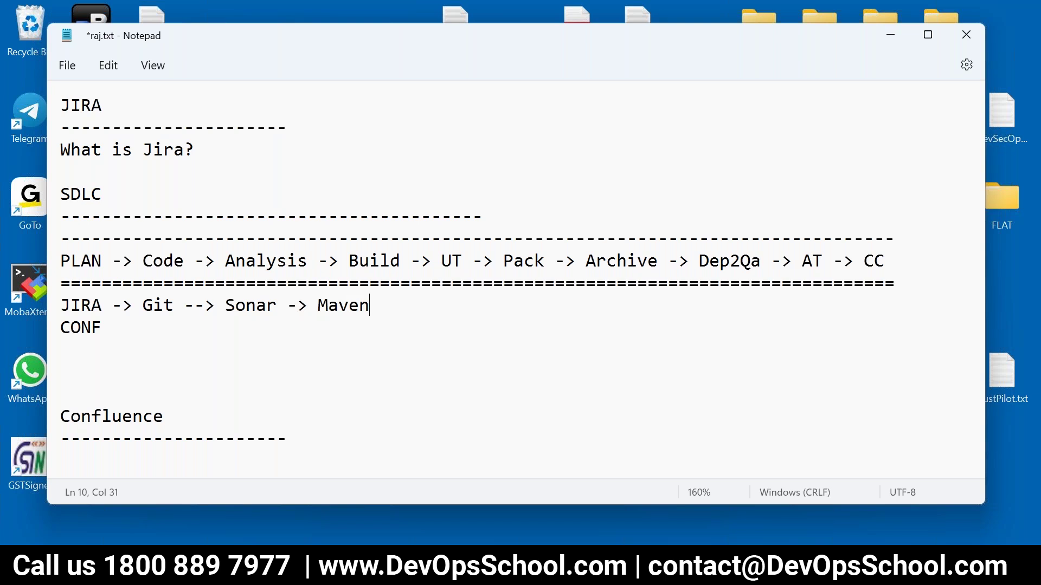
pyautogui.write(' --> J')
pyautogui.press('BackSpace')
pyautogui.write('Unit')
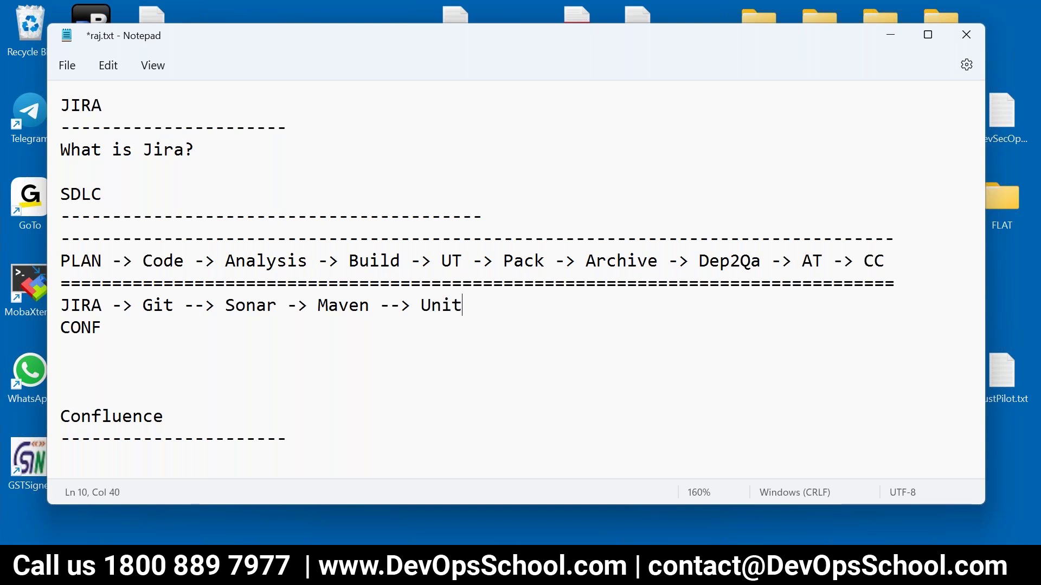
pyautogui.write(' -> Packer -')
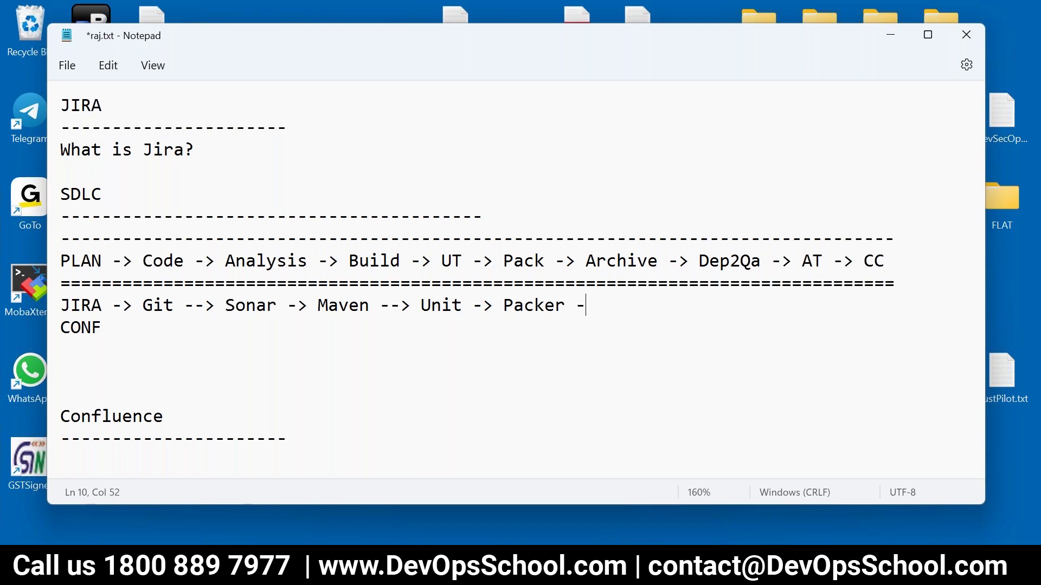
pyautogui.write('> Arti')
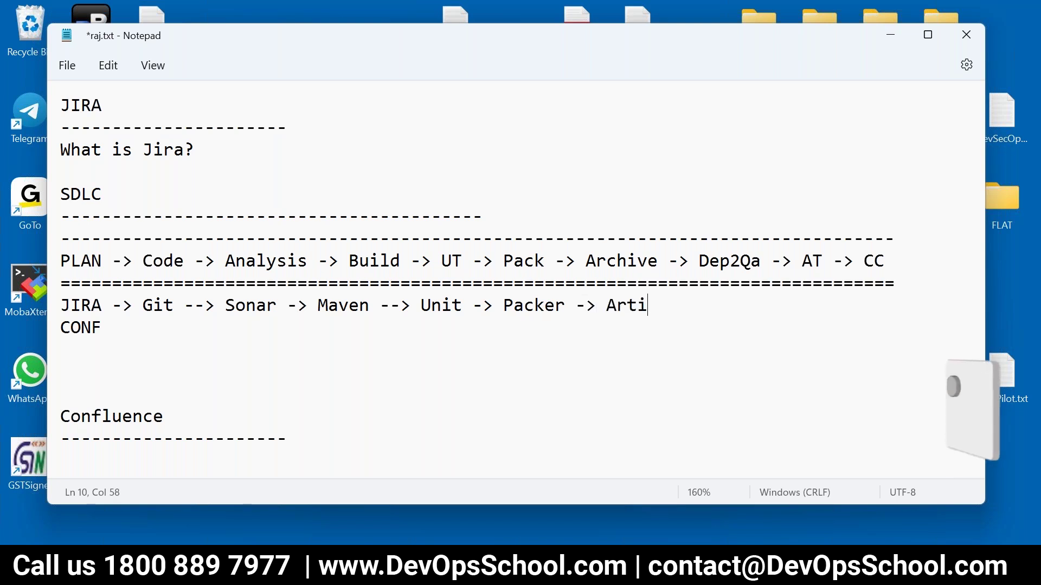
pyautogui.write('fac->A')
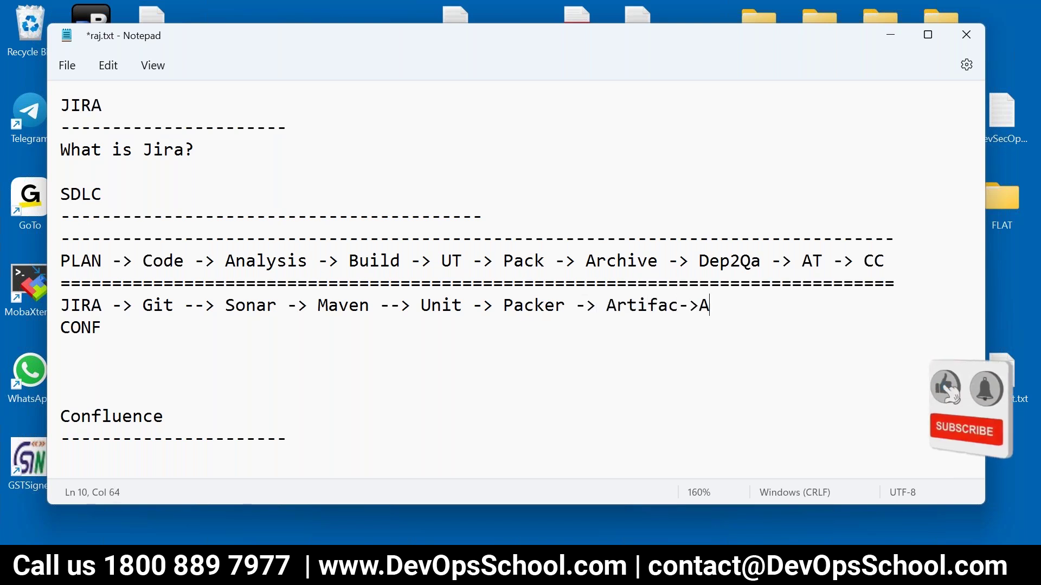
pyautogui.write('nsibel')
pyautogui.press('BackSpace')
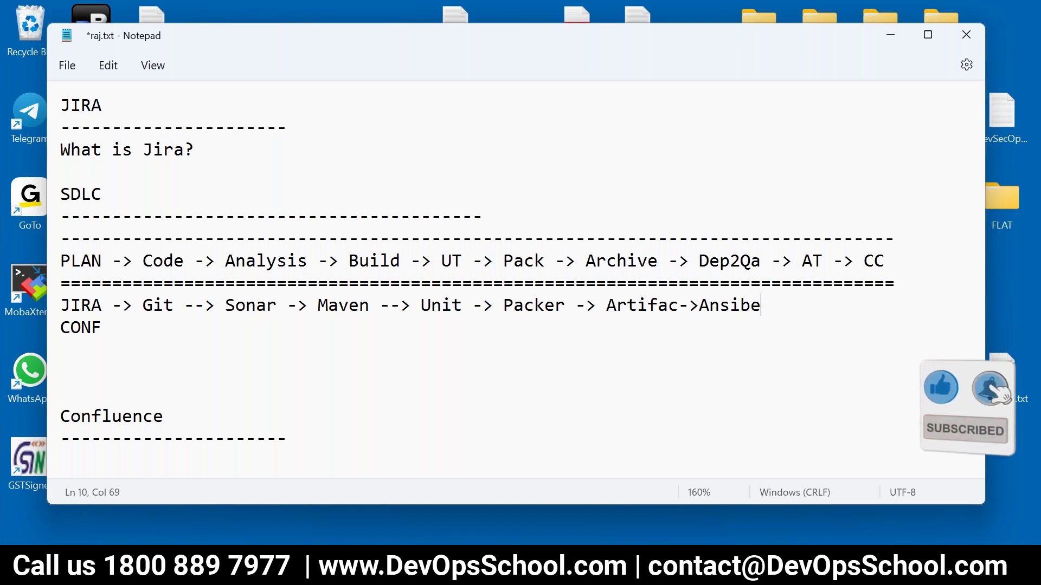
pyautogui.press('BackSpace')
pyautogui.write('le-> ')
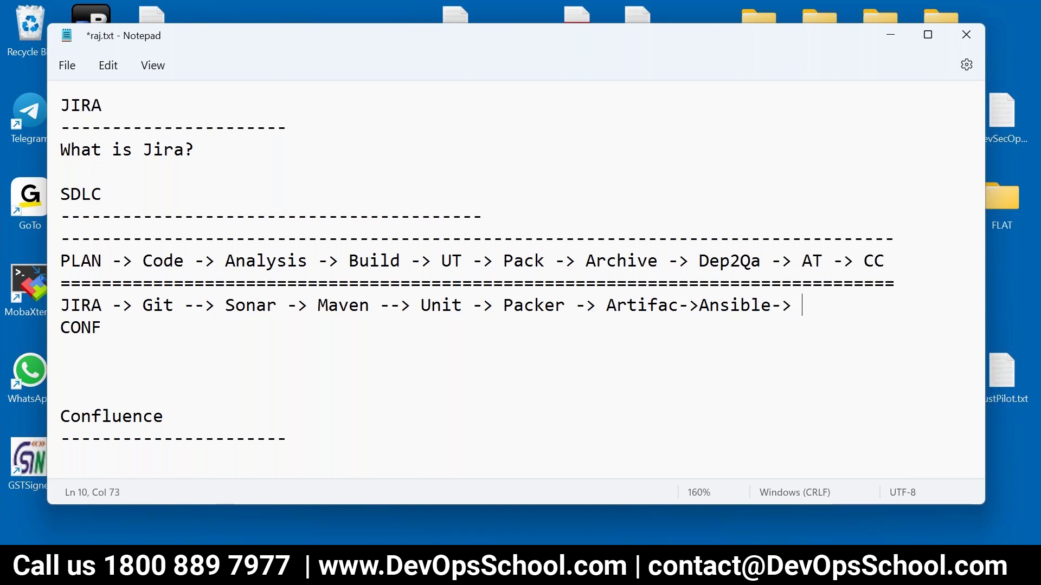
pyautogui.write('Sel -> Jaco')
pyautogui.press('Return')
pyautogui.write('--------------------------')
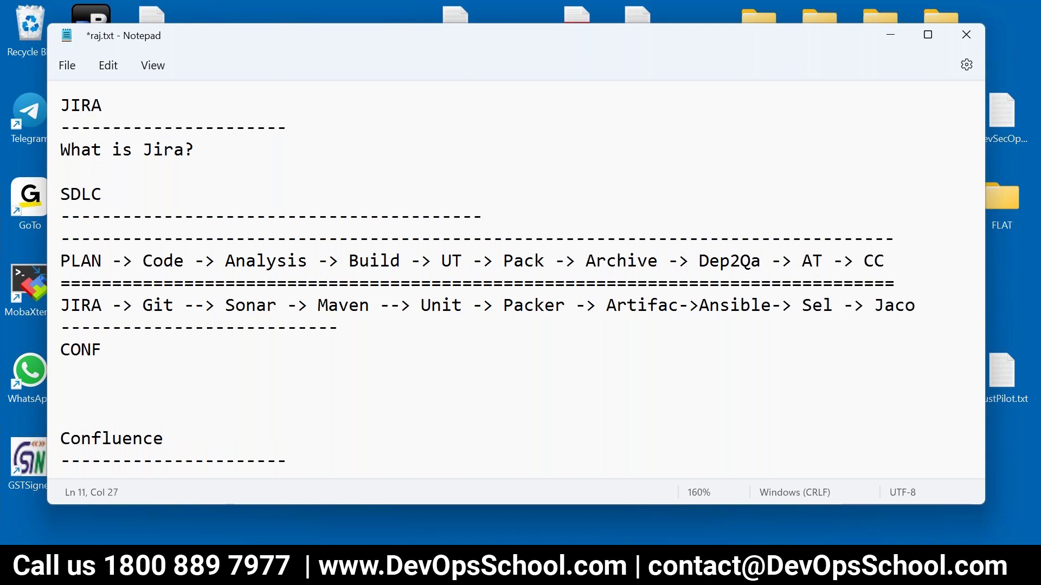
pyautogui.write('----------------------------------')
# Step: Add a JENKINS line below the tool chain's dashed underline and save raj.txt
pyautogui.press('Return')
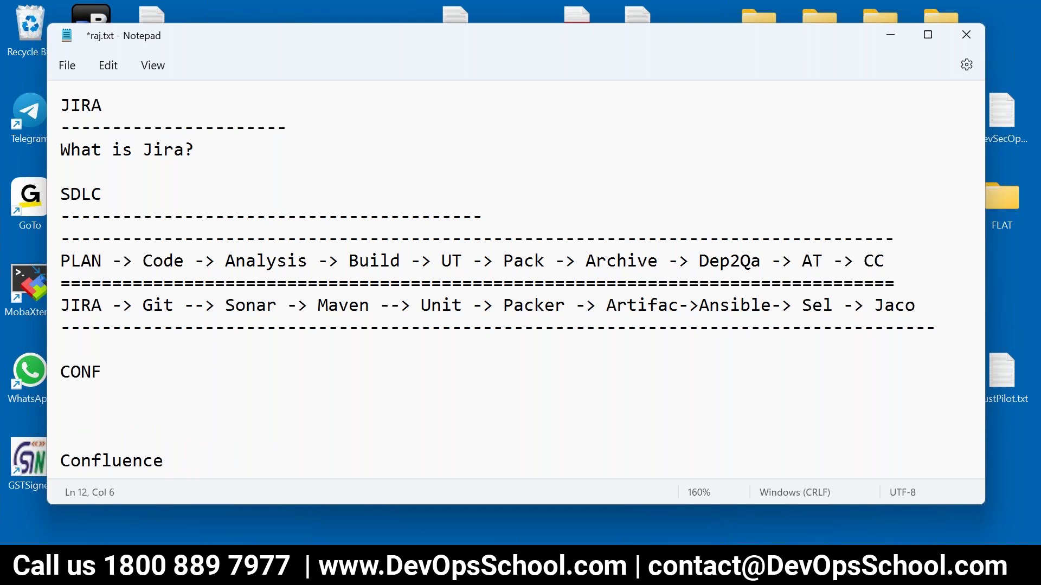
pyautogui.write('JENKINS')
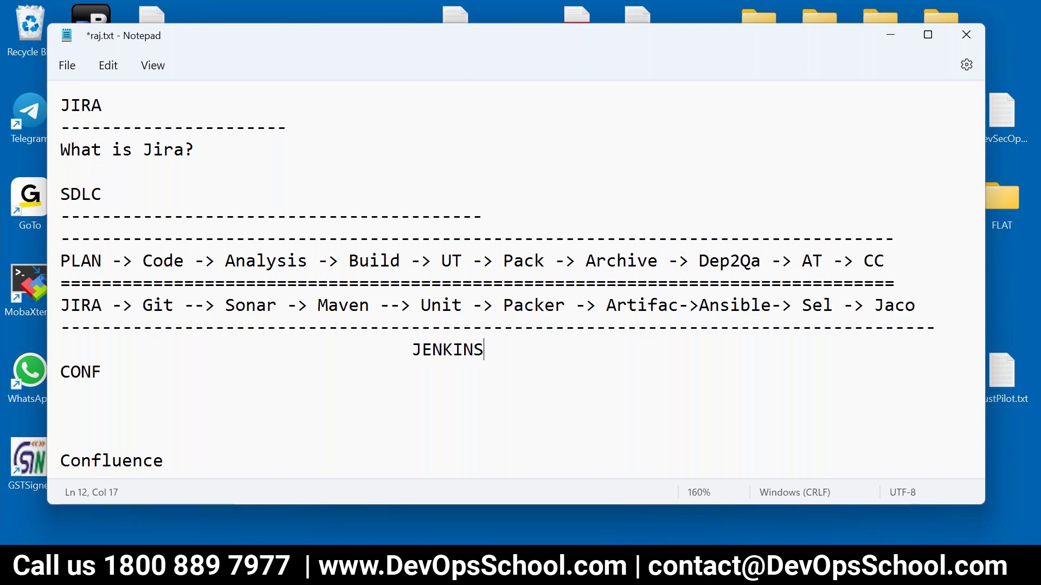
pyautogui.hotkey('ctrl', 's')
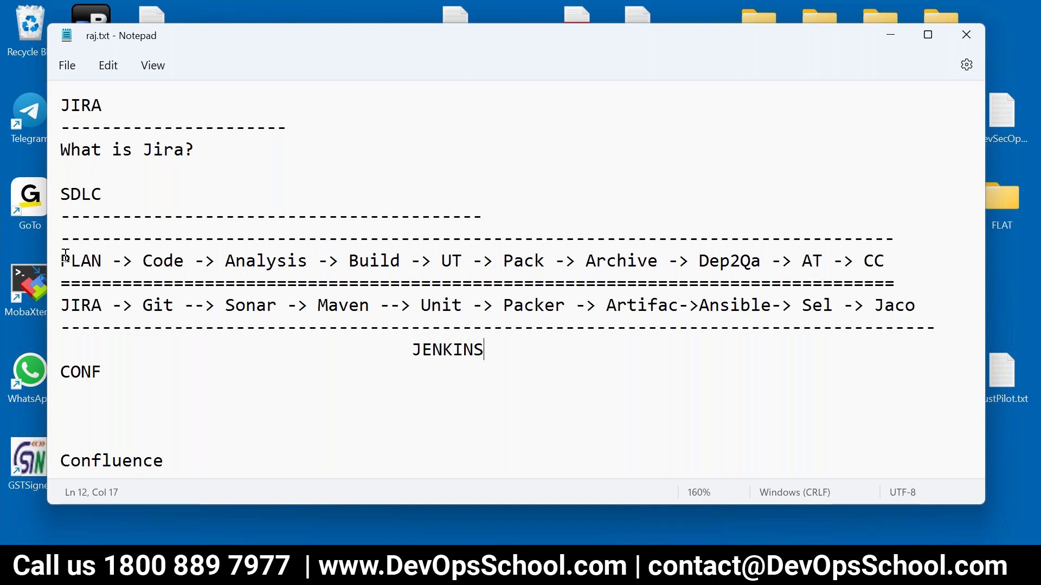
# Step: Select the PLAN pipeline, the word Git and 'Sel -> Jaco' to compare the chains
pyautogui.moveTo(61, 261); pyautogui.dragTo(891, 239)
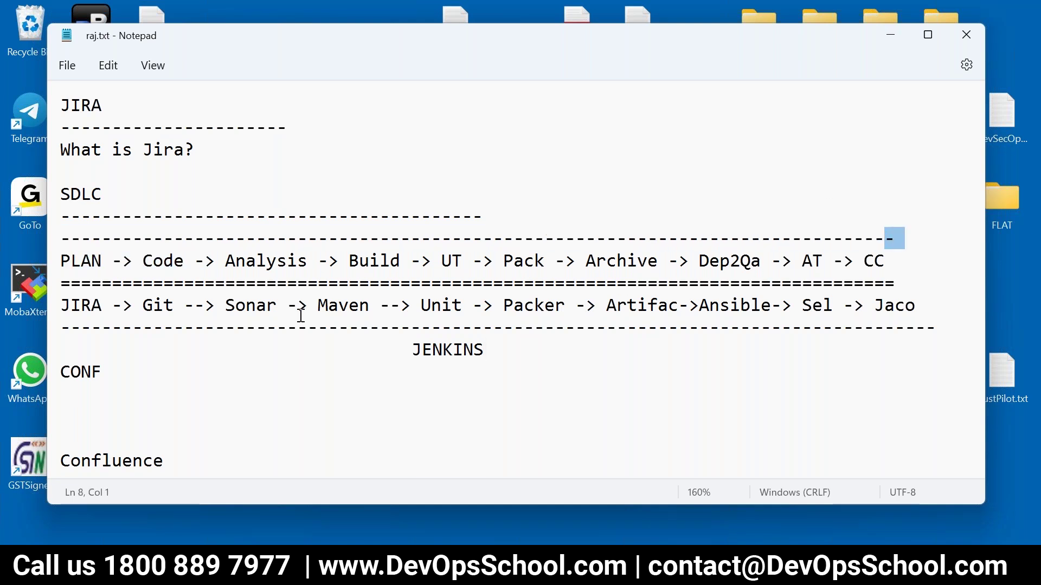
pyautogui.click(158, 306)
pyautogui.doubleClick(157, 307)
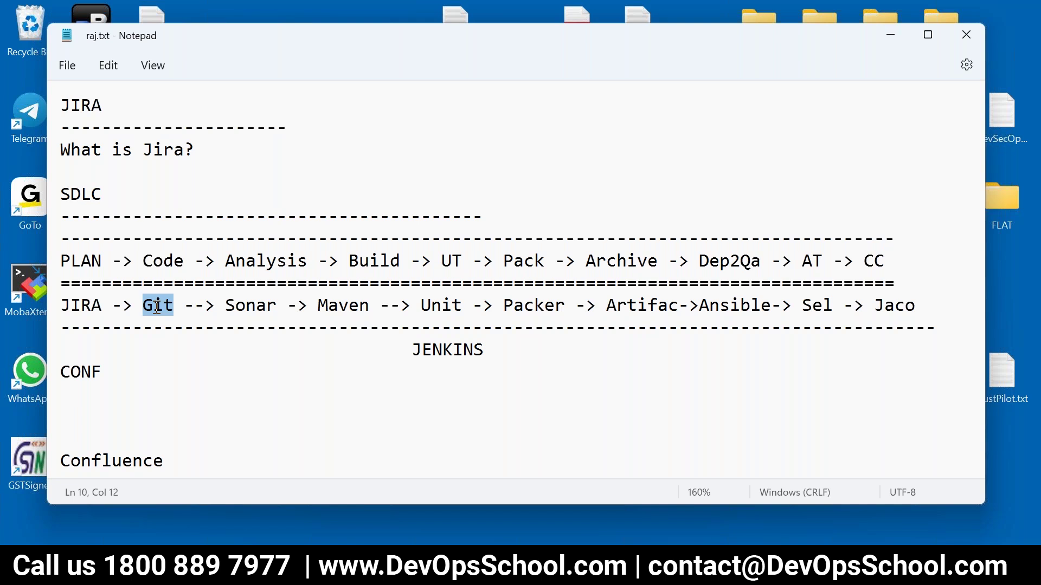
pyautogui.click(154, 309)
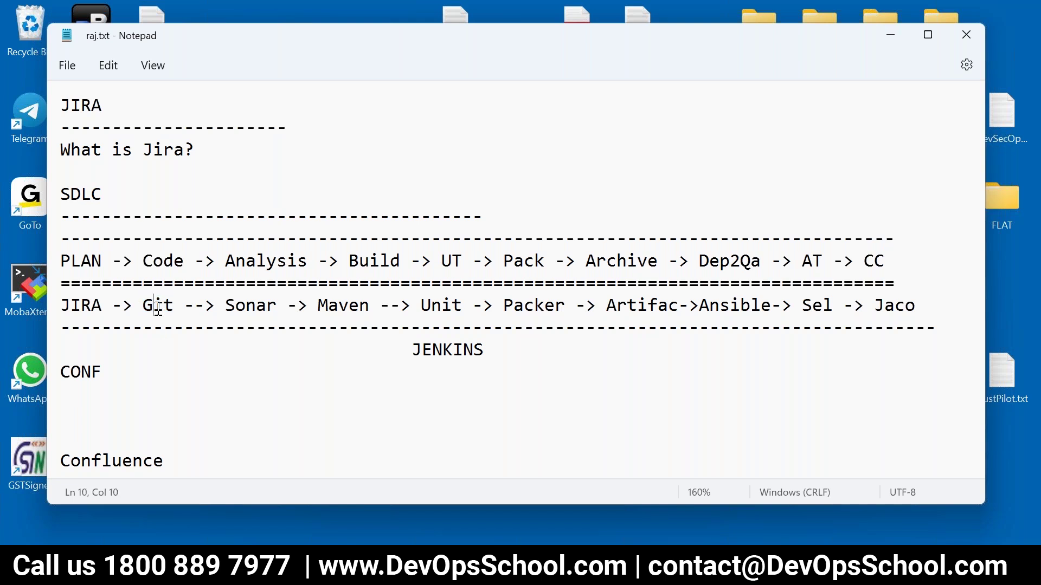
pyautogui.doubleClick(154, 309)
pyautogui.click(161, 312)
pyautogui.doubleClick(163, 309)
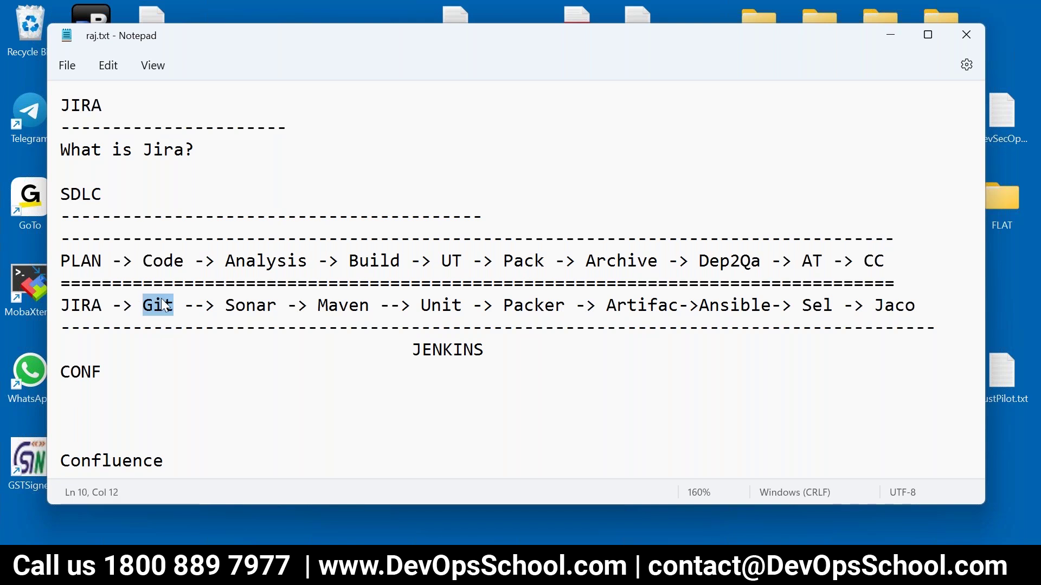
pyautogui.moveTo(935, 313); pyautogui.dragTo(793, 307)
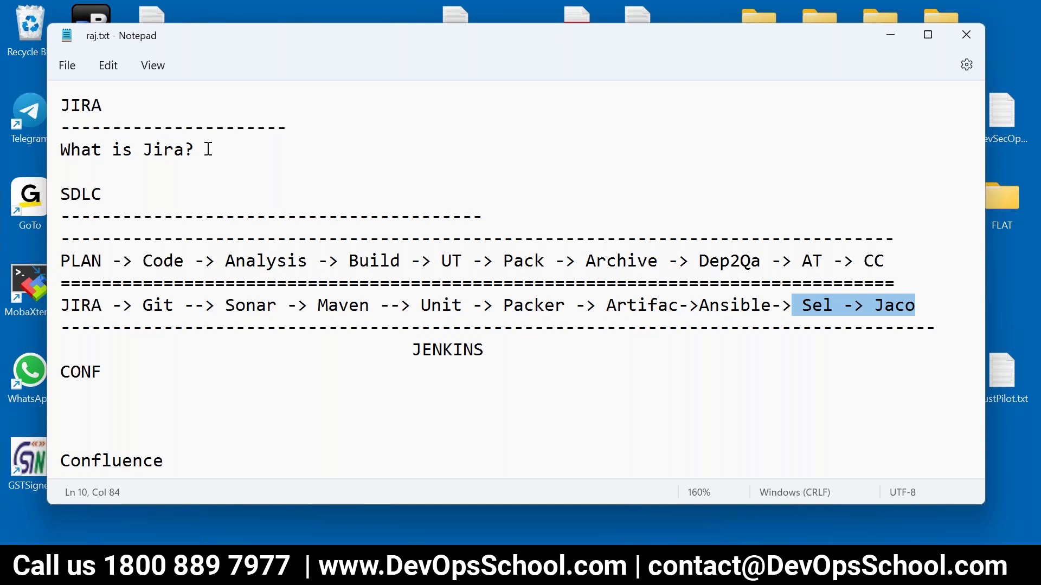
pyautogui.click(159, 386)
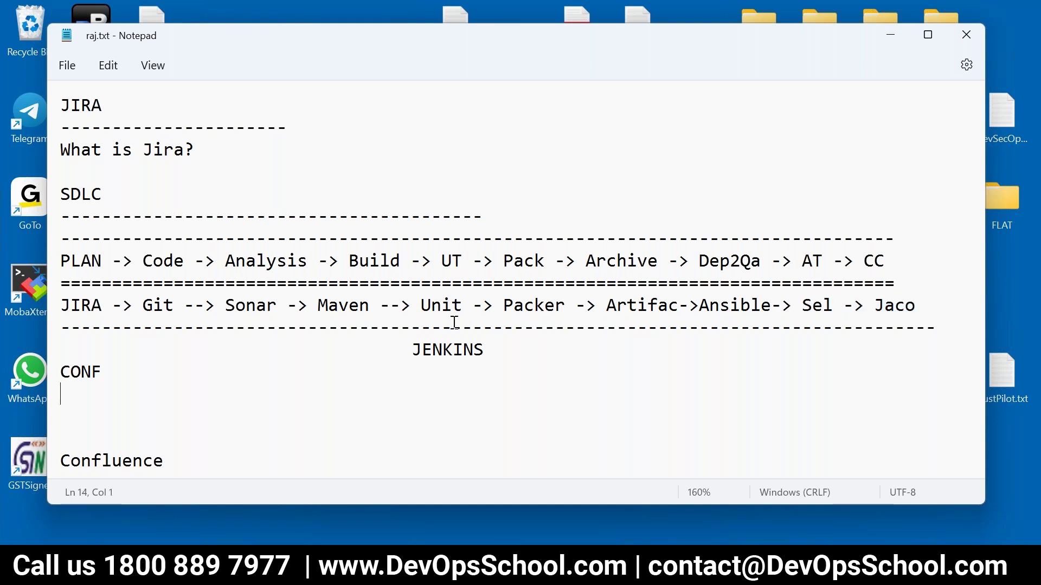
# Step: Add indented lines 'Plan tool' and 'Store' under 'What is Jira?'
pyautogui.click(220, 165)
pyautogui.moveTo(211, 150); pyautogui.dragTo(9, 148)
pyautogui.click(288, 158)
pyautogui.press('Return')
pyautogui.press('Tab')
pyautogui.press('Tab')
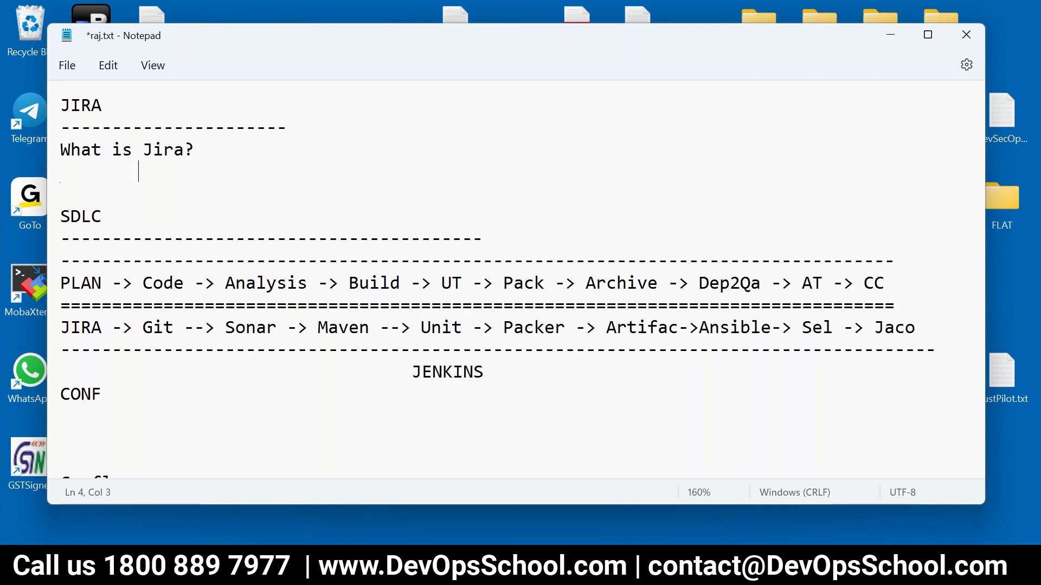
pyautogui.write('Plan tool')
pyautogui.press('Return')
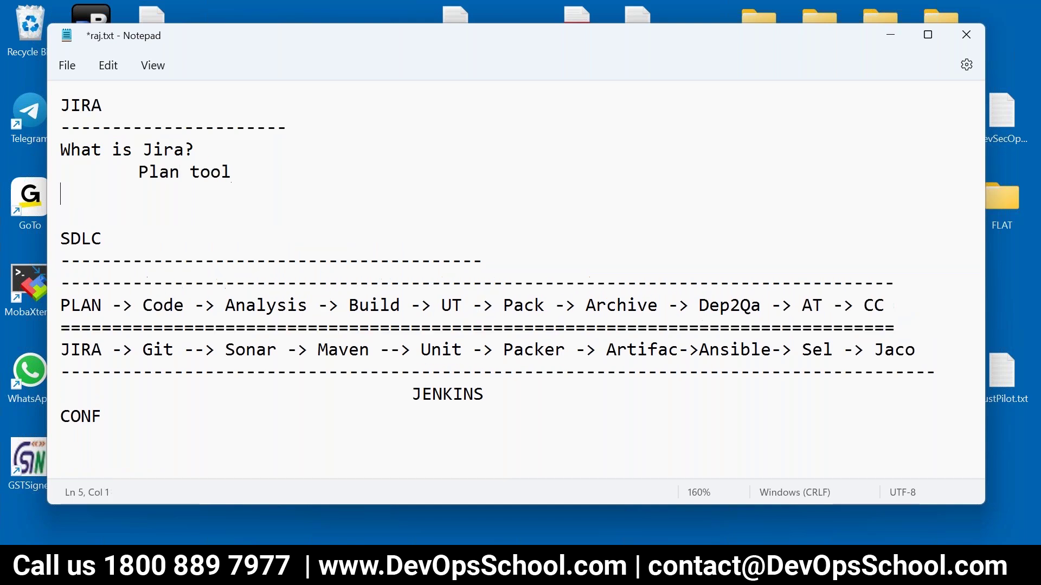
pyautogui.press('Tab')
pyautogui.press('Tab')
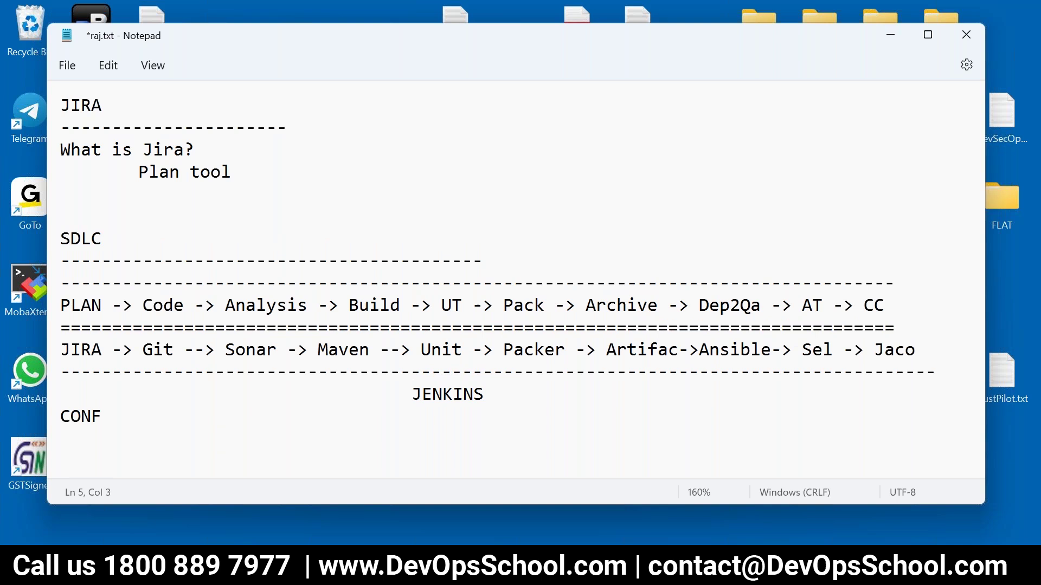
pyautogui.write('Store')
# Step: List Tasks, Issues and Feature on further-indented lines beneath Store
pyautogui.press('Return')
pyautogui.press('Tab')
pyautogui.press('Tab')
pyautogui.press('Tab')
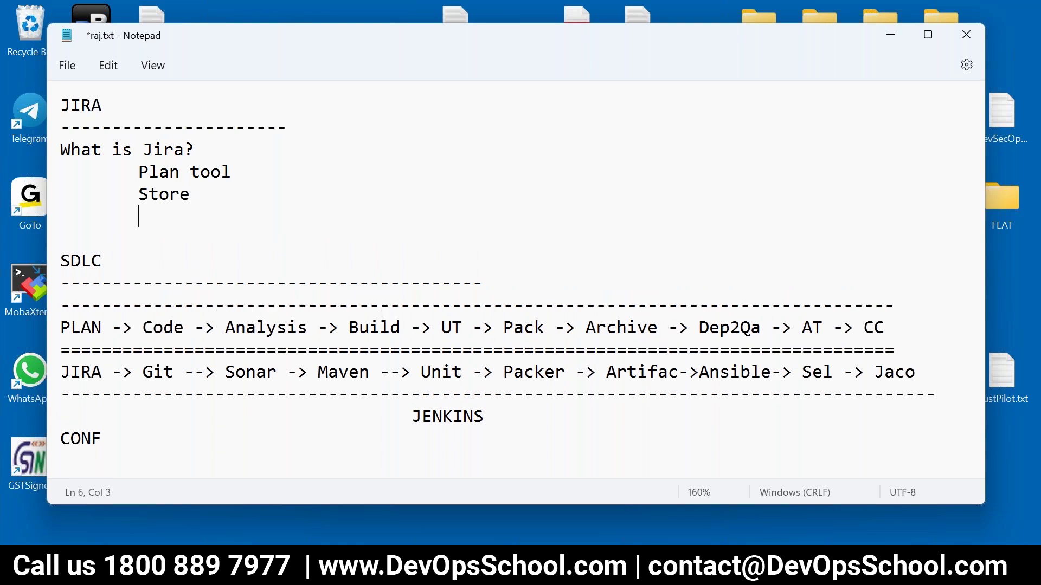
pyautogui.write('Tasks')
pyautogui.press('BackSpace')
pyautogui.press('BackSpace')
pyautogui.write('ks')
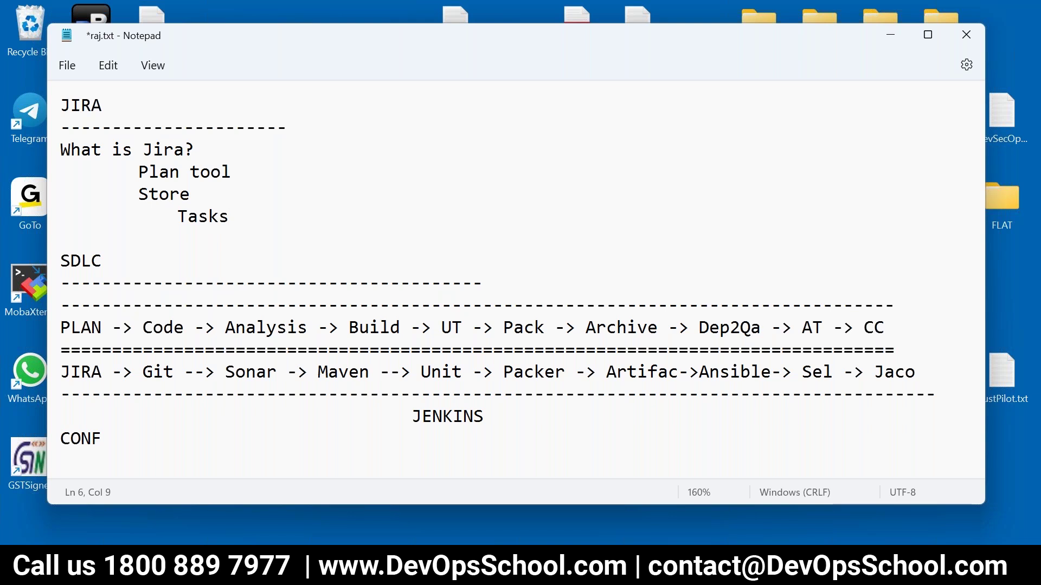
pyautogui.press('Tab')
pyautogui.press('Tab')
pyautogui.press('Return')
pyautogui.press('Return')
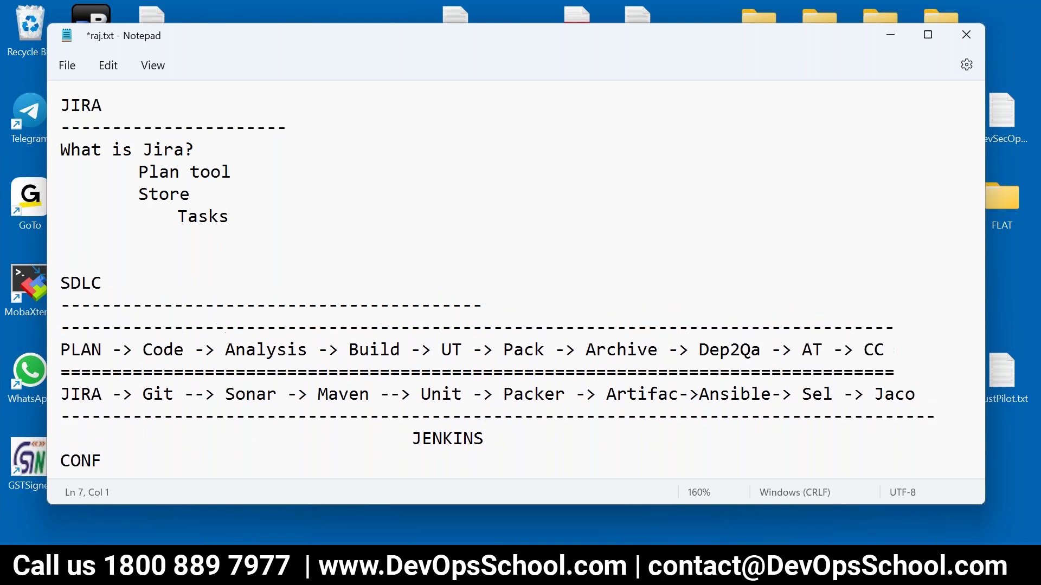
pyautogui.press('Tab')
pyautogui.press('Tab')
pyautogui.press('BackSpace')
pyautogui.press('BackSpace')
pyautogui.press('BackSpace')
pyautogui.press('BackSpace')
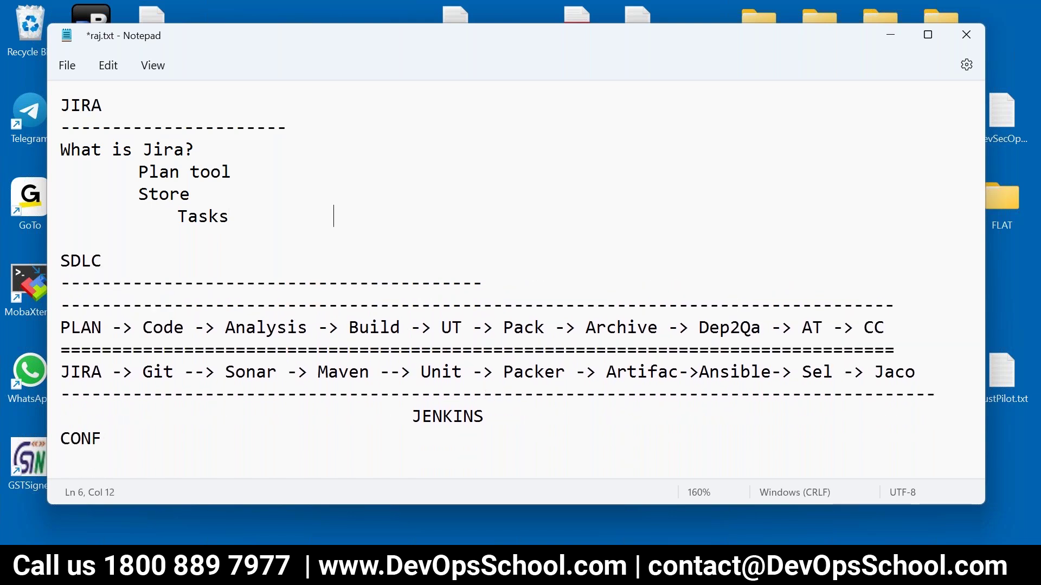
pyautogui.press('Return')
pyautogui.press('Tab')
pyautogui.press('Tab')
pyautogui.press('Tab')
pyautogui.write('Issues')
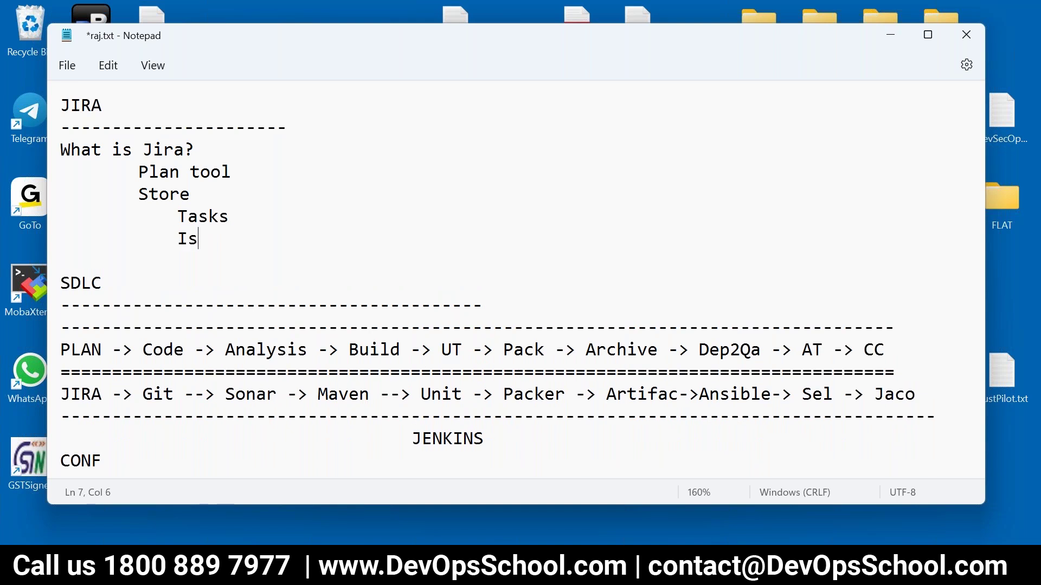
pyautogui.press('Return')
pyautogui.press('Tab')
pyautogui.press('Tab')
pyautogui.press('Tab')
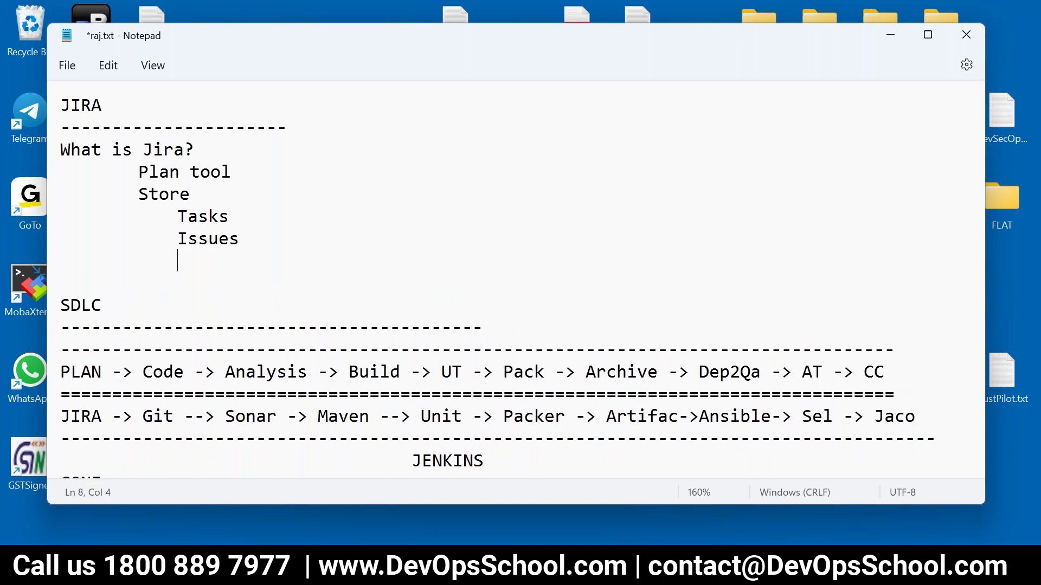
pyautogui.write('Feature')
# Step: Point out the Tasks, Issues and Feature items by selecting them in turn
pyautogui.click(1030, 361)
pyautogui.click(761, 77)
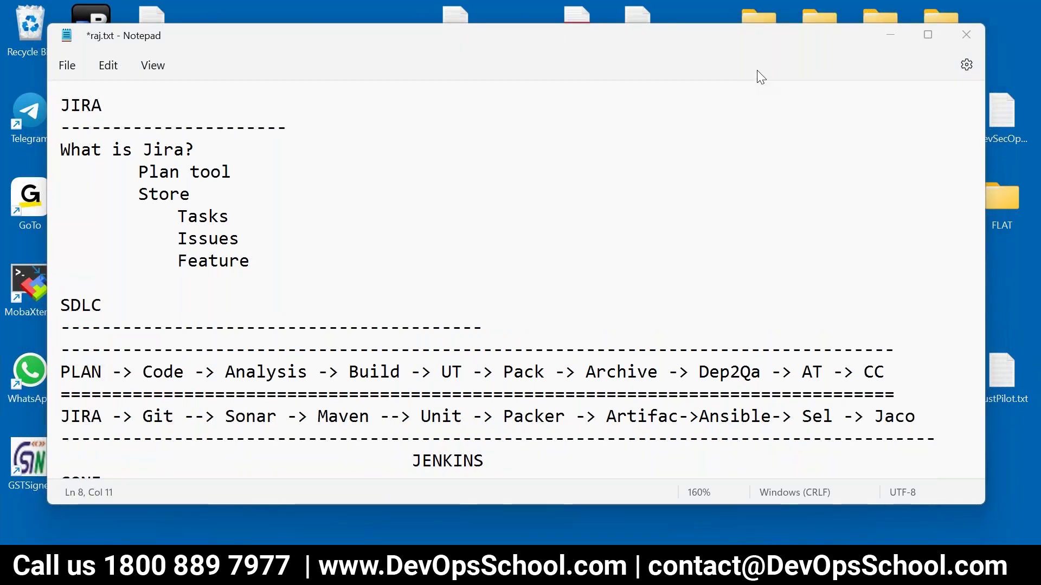
pyautogui.click(255, 216)
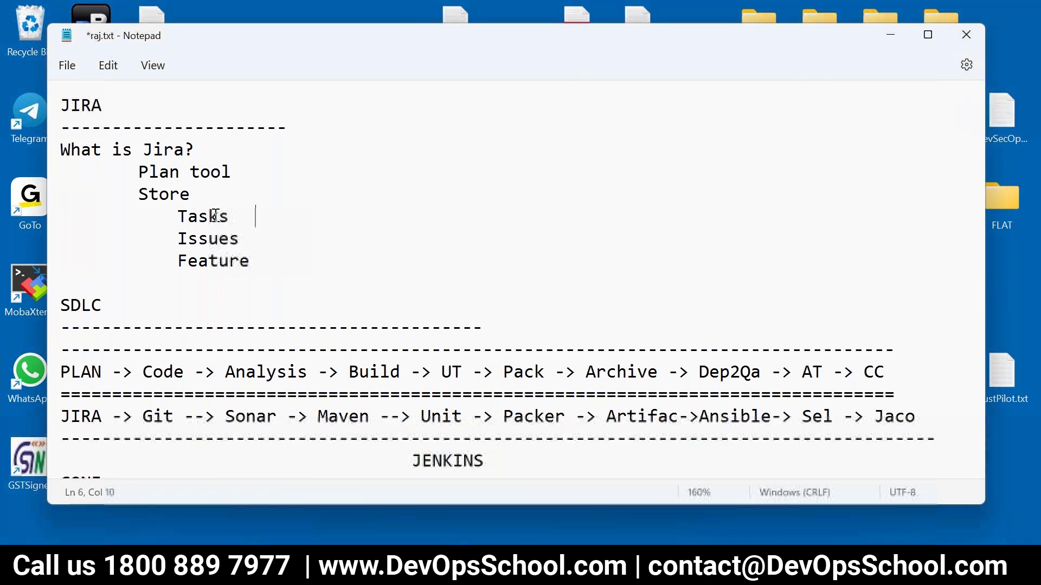
pyautogui.doubleClick(214, 216)
pyautogui.doubleClick(212, 237)
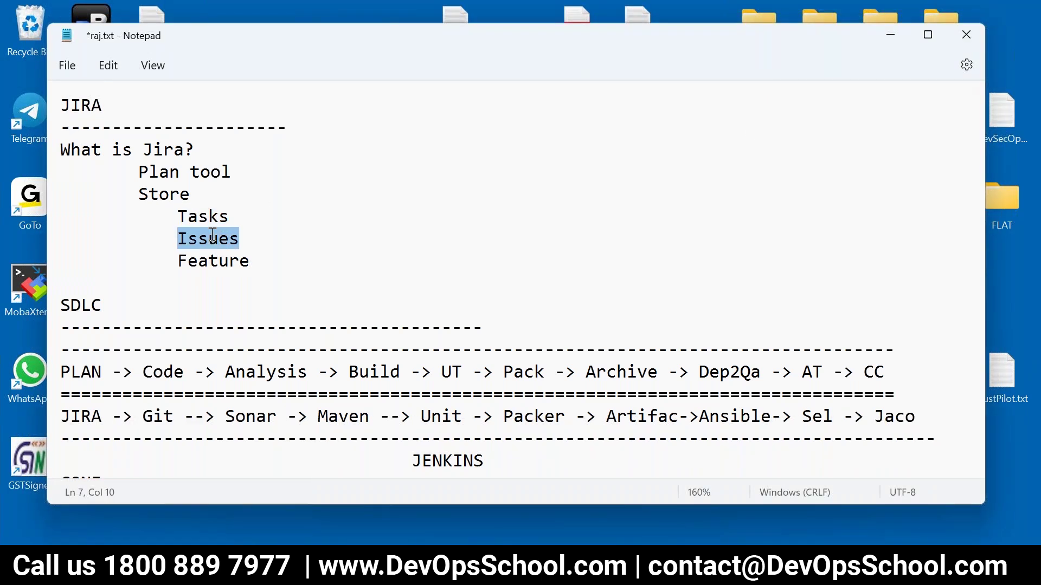
pyautogui.doubleClick(213, 261)
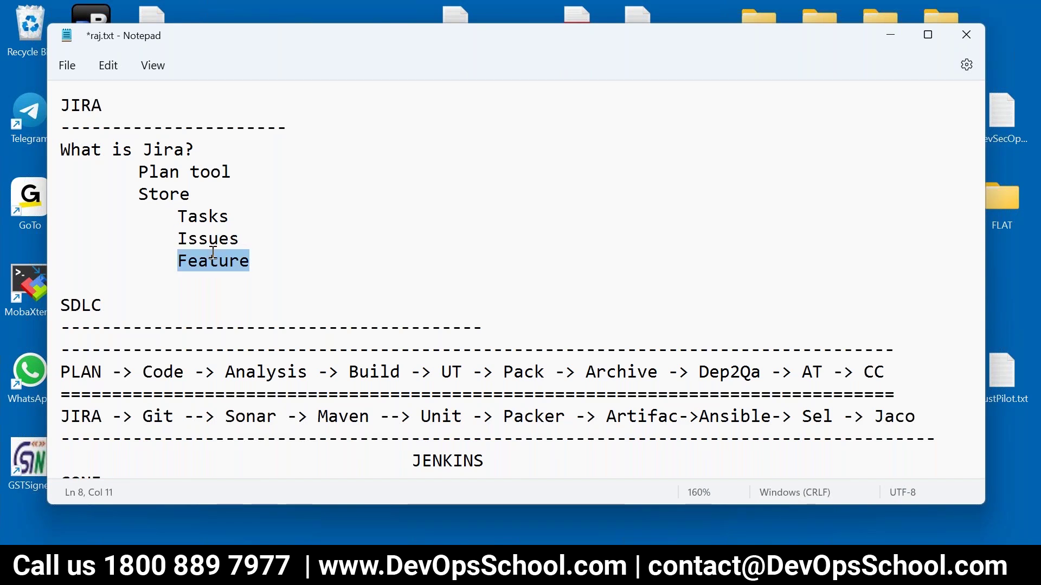
pyautogui.moveTo(213, 261); pyautogui.dragTo(210, 247)
pyautogui.click(217, 283)
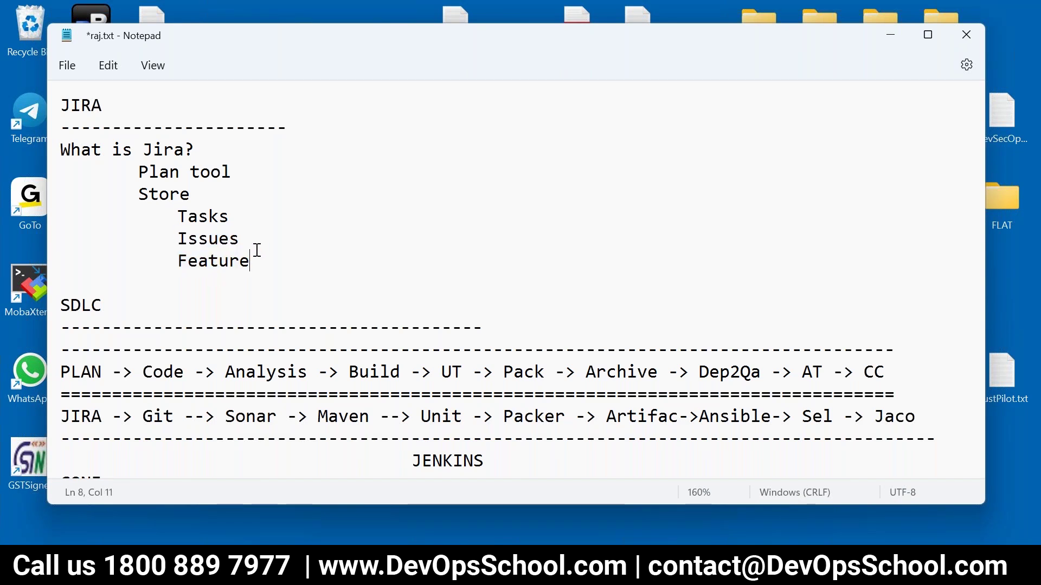
# Step: Add Project as the last item under Store and save raj.txt
pyautogui.press('Return')
pyautogui.press('Up')
pyautogui.press('Tab')
pyautogui.press('Tab')
pyautogui.press('Tab')
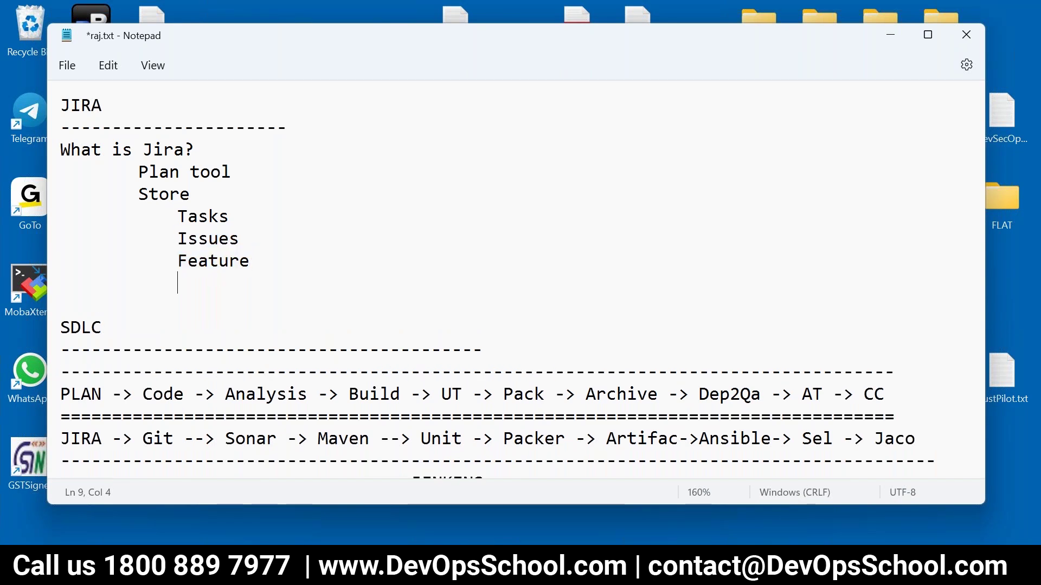
pyautogui.write('Project')
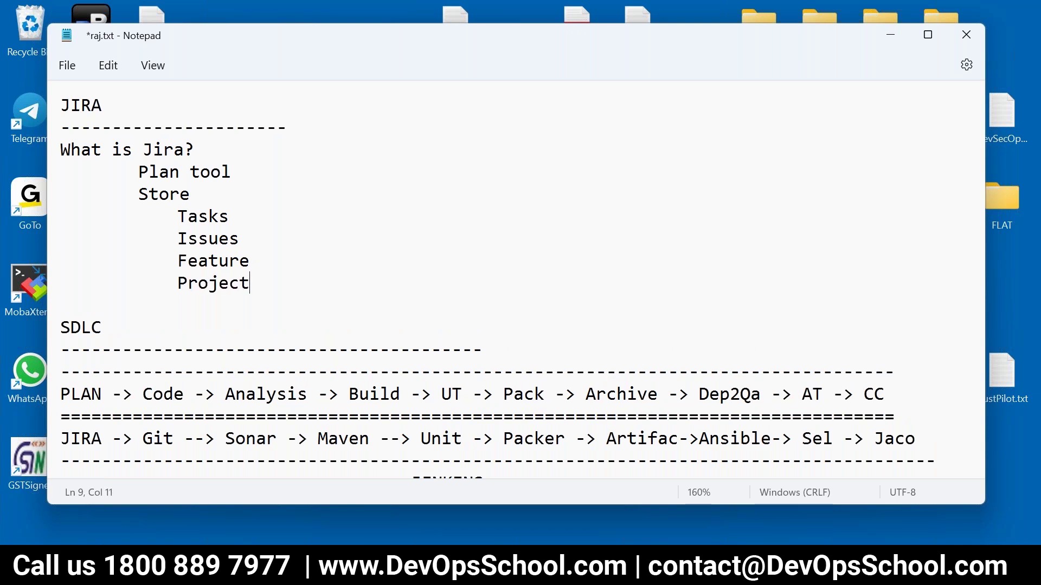
pyautogui.hotkey('ctrl', 's')
pyautogui.moveTo(260, 283); pyautogui.dragTo(122, 190)
pyautogui.click(214, 159)
# Step: Insert an indented 'Project mgmt' line directly under 'What is Jira?' and save
pyautogui.press('Return')
pyautogui.press('Tab')
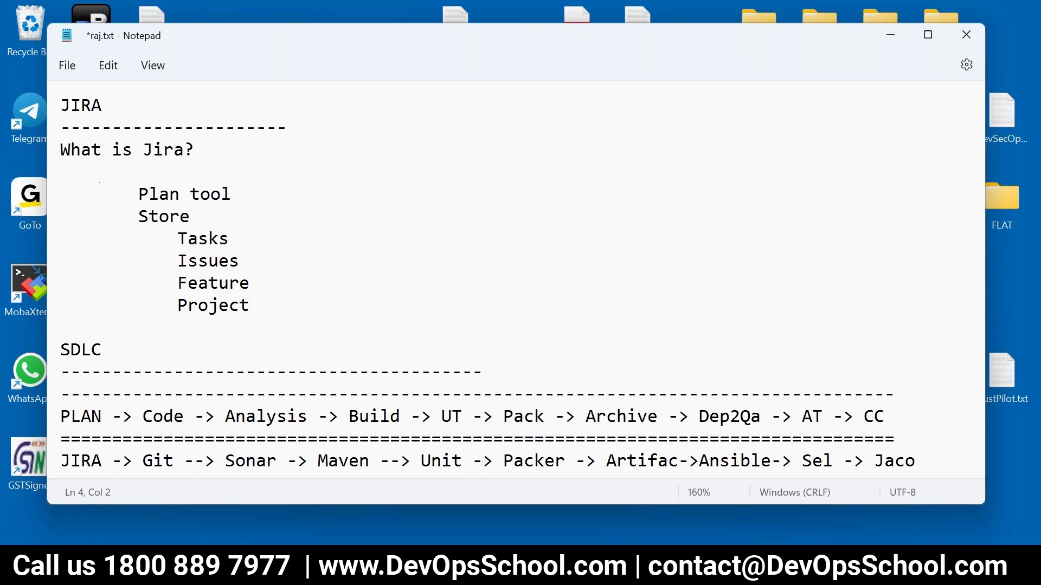
pyautogui.press('Tab')
pyautogui.write('Poje')
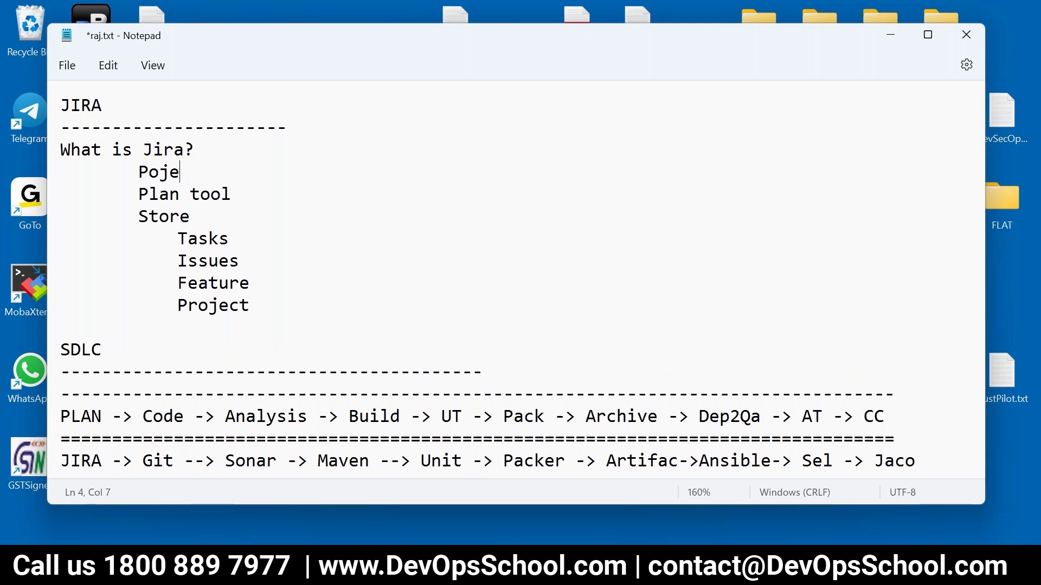
pyautogui.press('BackSpace')
pyautogui.press('BackSpace')
pyautogui.press('BackSpace')
pyautogui.write('rotec')
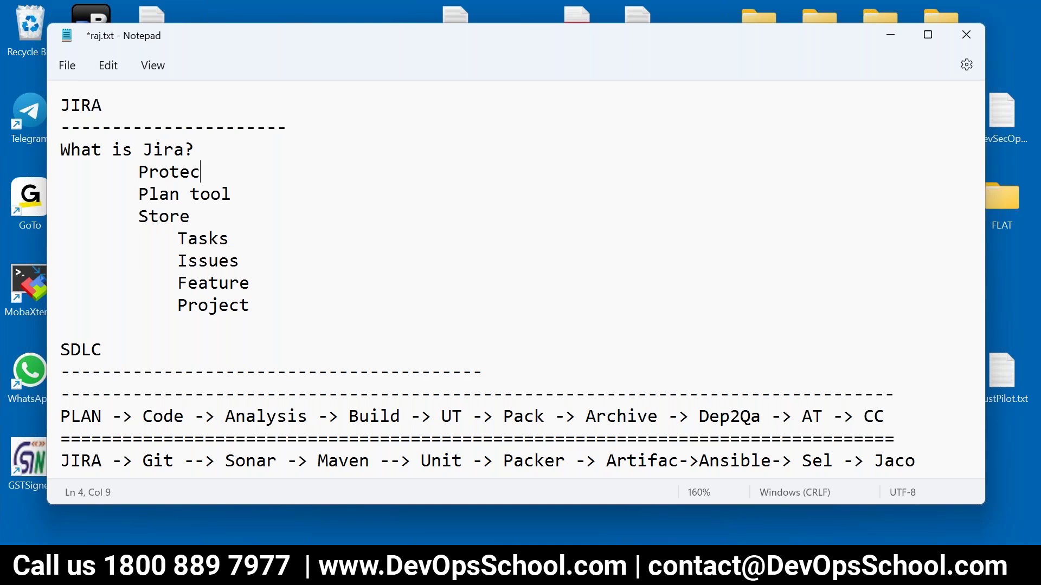
pyautogui.press('BackSpace')
pyautogui.press('BackSpace')
pyautogui.press('BackSpace')
pyautogui.write('ject gmtm')
pyautogui.press('BackSpace')
pyautogui.press('BackSpace')
pyautogui.press('BackSpace')
pyautogui.press('BackSpace')
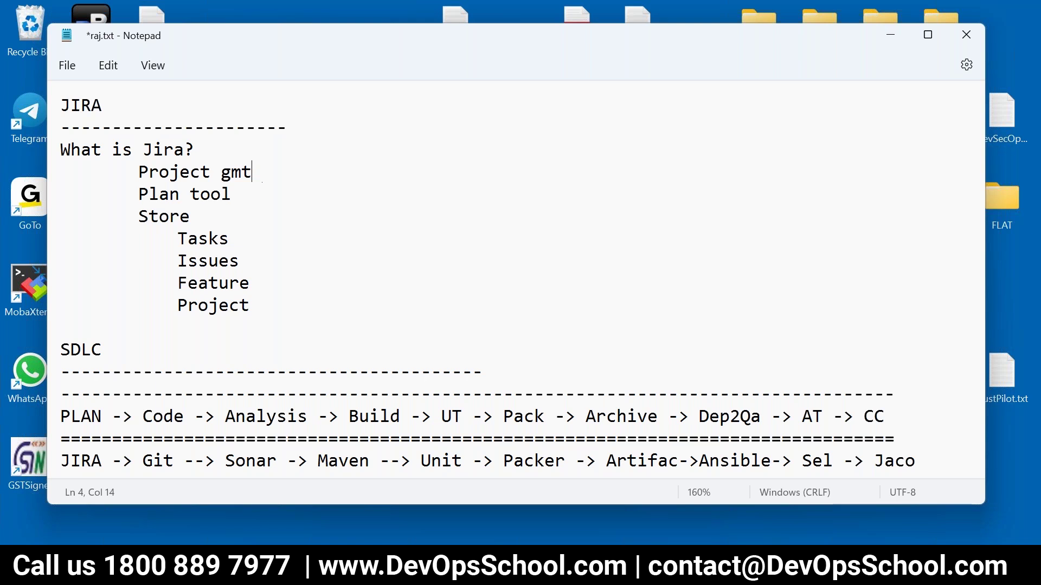
pyautogui.write('mgmt')
pyautogui.hotkey('ctrl', 's')
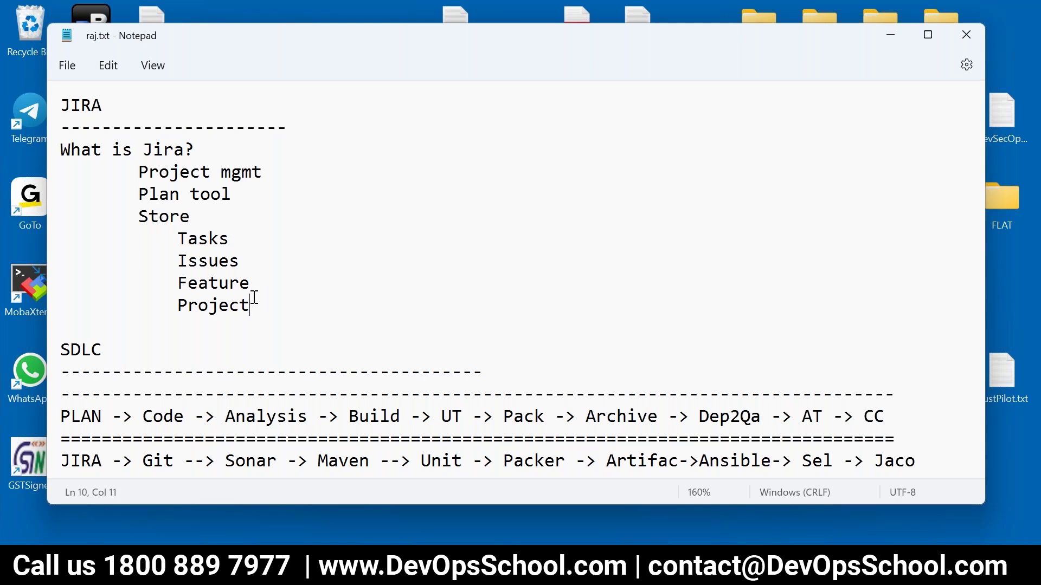
# Step: Add 'Dev in JAVA' after the Project line and save raj.txt
pyautogui.moveTo(253, 294); pyautogui.dragTo(61, 147)
pyautogui.click(287, 307)
pyautogui.press('Return')
pyautogui.press('Tab')
pyautogui.press('Tab')
pyautogui.write('Dev ')
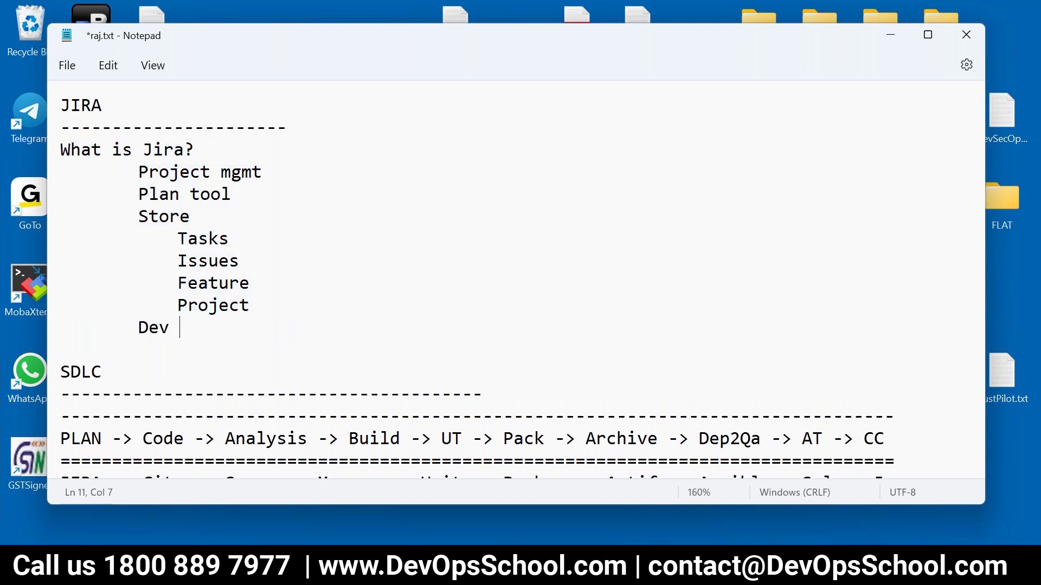
pyautogui.write('in JAVA')
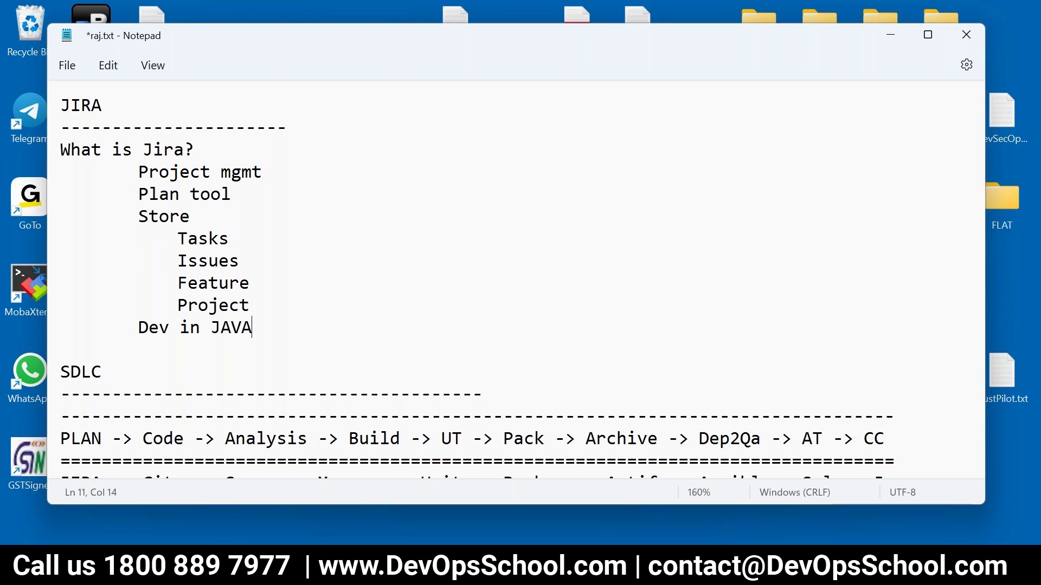
pyautogui.hotkey('ctrl', 's')
# Step: Add an indented 'From Atlasssion' line at the end of the list and save
pyautogui.press('Return')
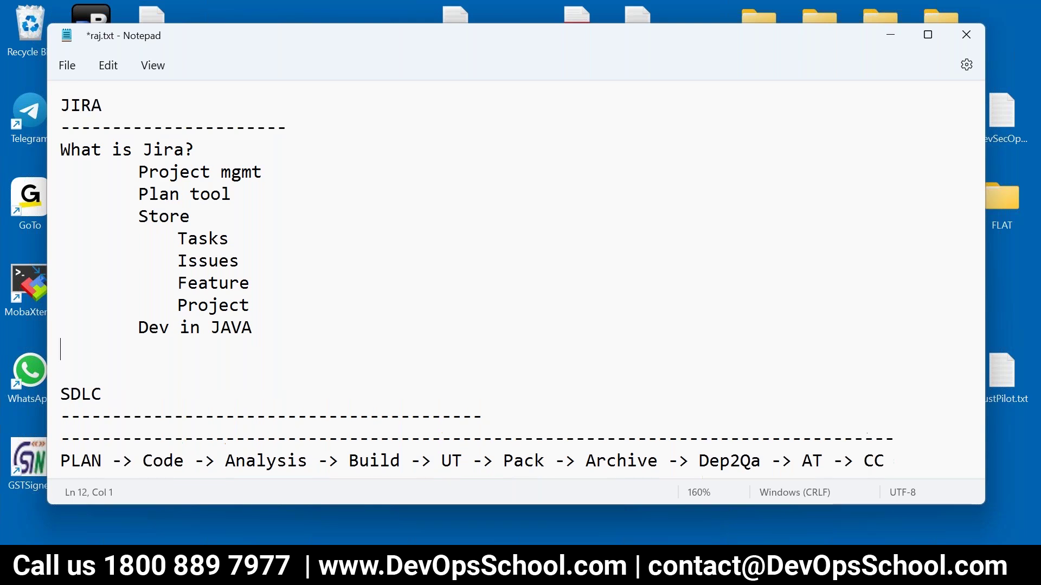
pyautogui.press('Tab')
pyautogui.press('Tab')
pyautogui.write('From A')
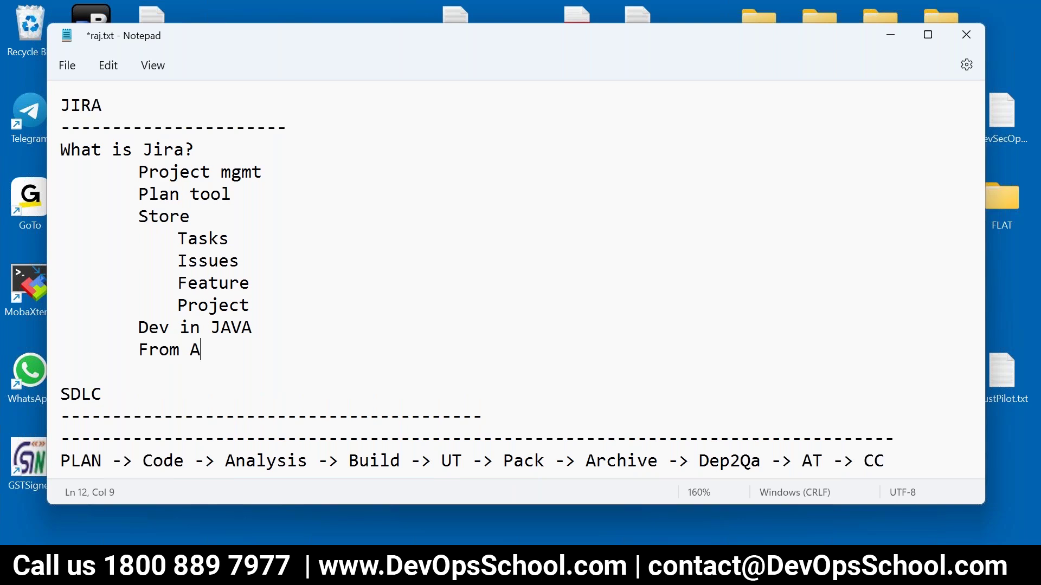
pyautogui.write('tlasssion')
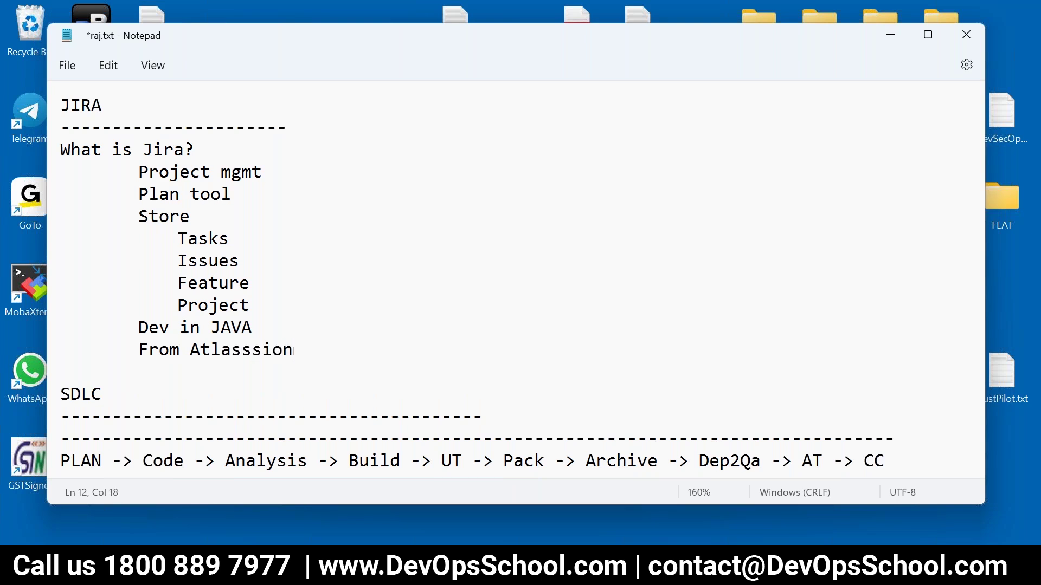
pyautogui.hotkey('ctrl', 's')
pyautogui.moveTo(295, 350); pyautogui.dragTo(61, 150)
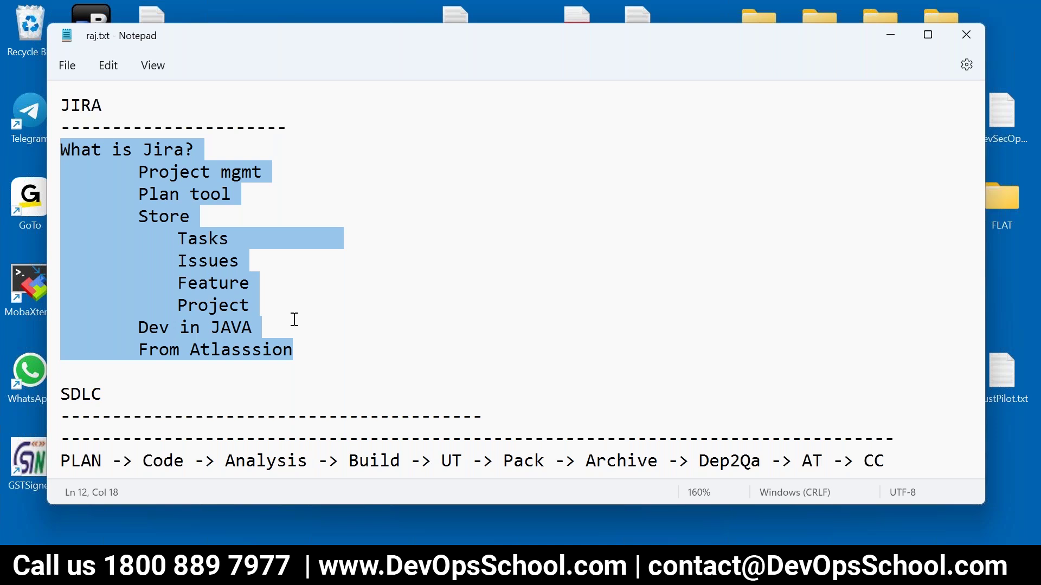
# Step: Under CONF, add a dashed underline and the line 'How to install it?', then save raj.txt
pyautogui.scroll(-3, 369, 367)
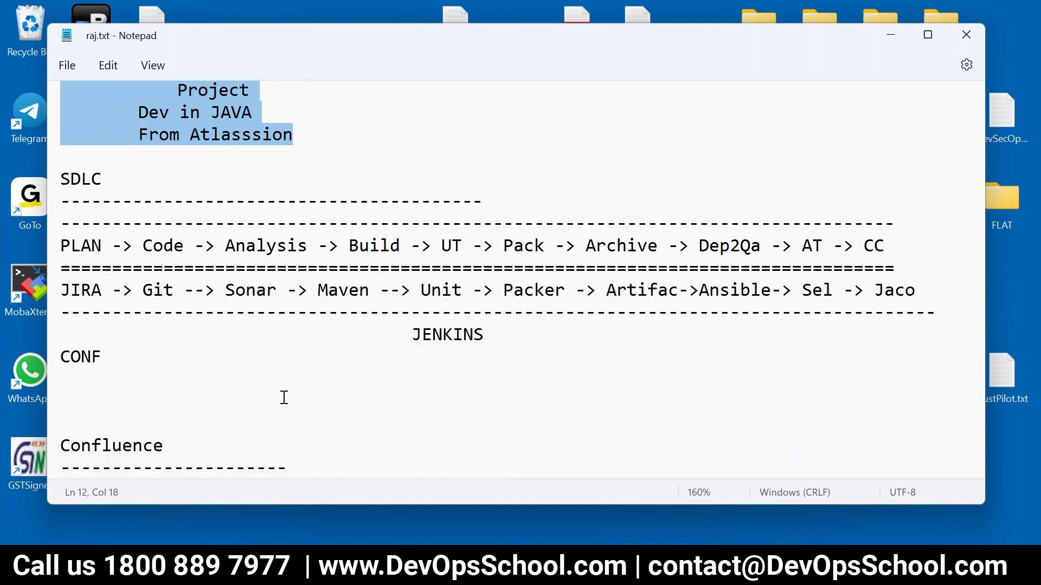
pyautogui.click(214, 387)
pyautogui.write('----')
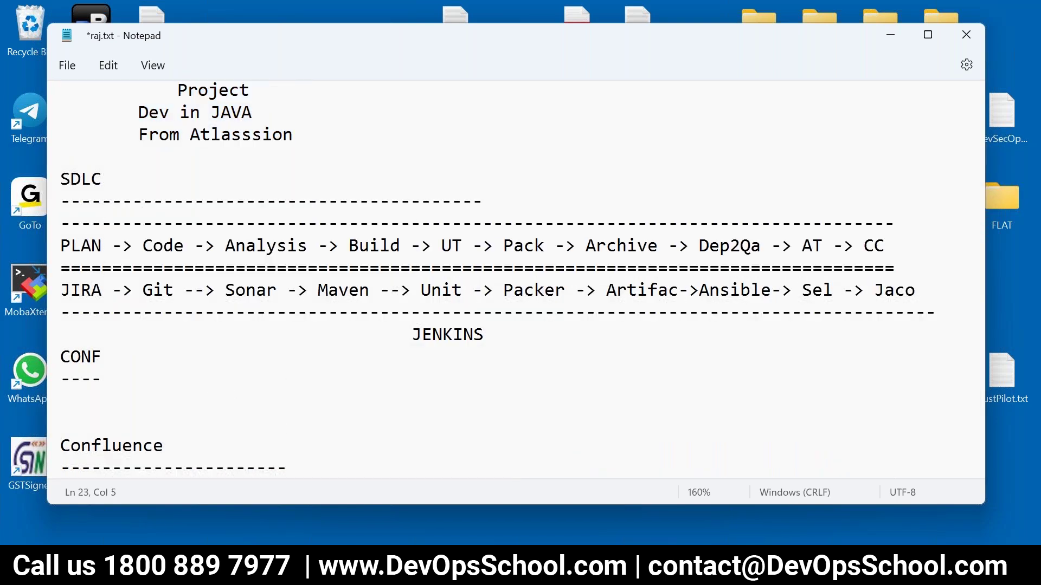
pyautogui.write('--------------------------')
pyautogui.press('Return')
pyautogui.write('How ')
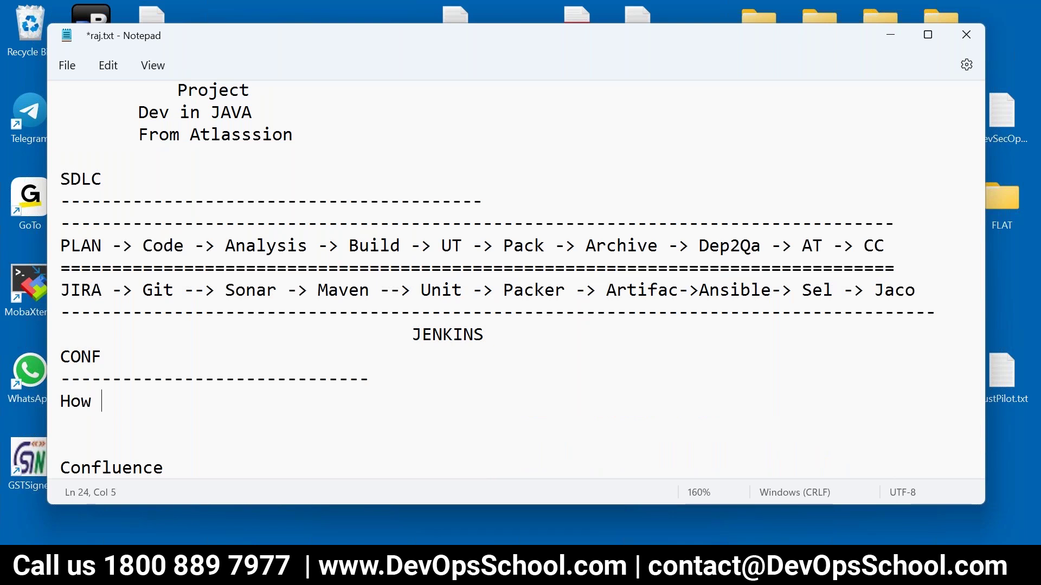
pyautogui.write('to inns')
pyautogui.press('BackSpace')
pyautogui.press('BackSpace')
pyautogui.press('BackSpace')
pyautogui.write('nst')
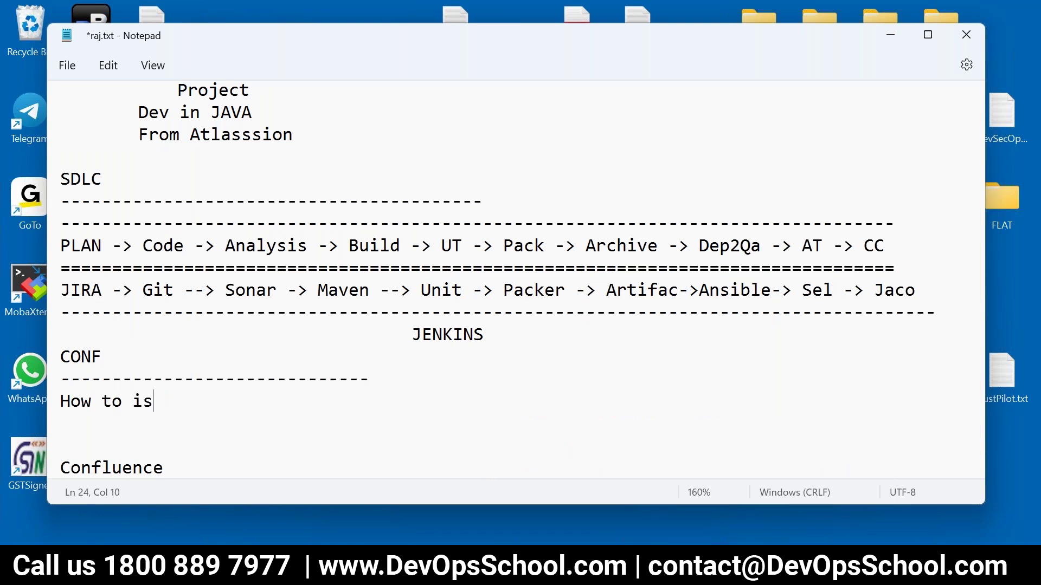
pyautogui.write('all it?')
pyautogui.press('Return')
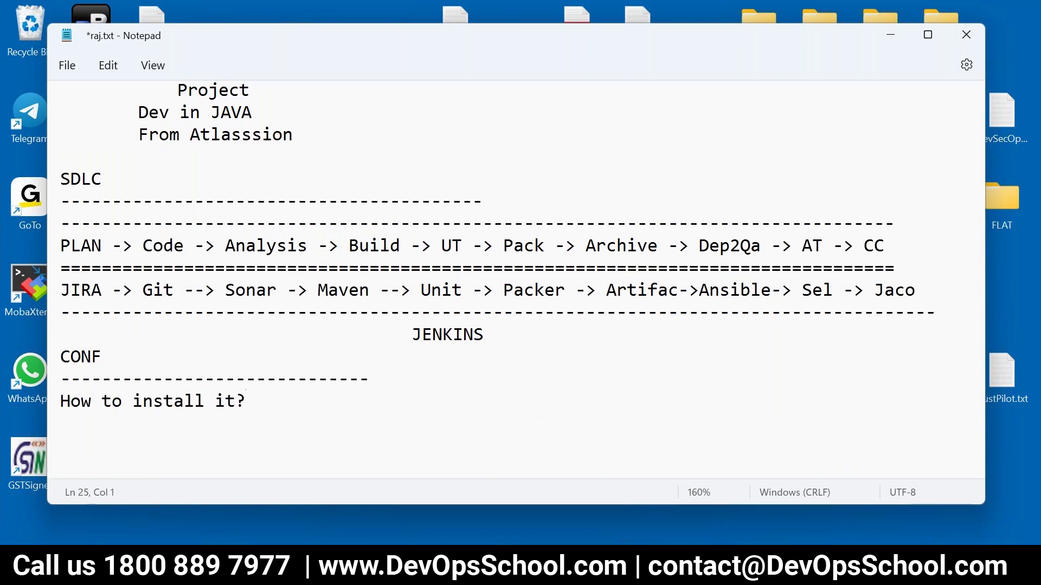
pyautogui.scroll(1, 109, 465)
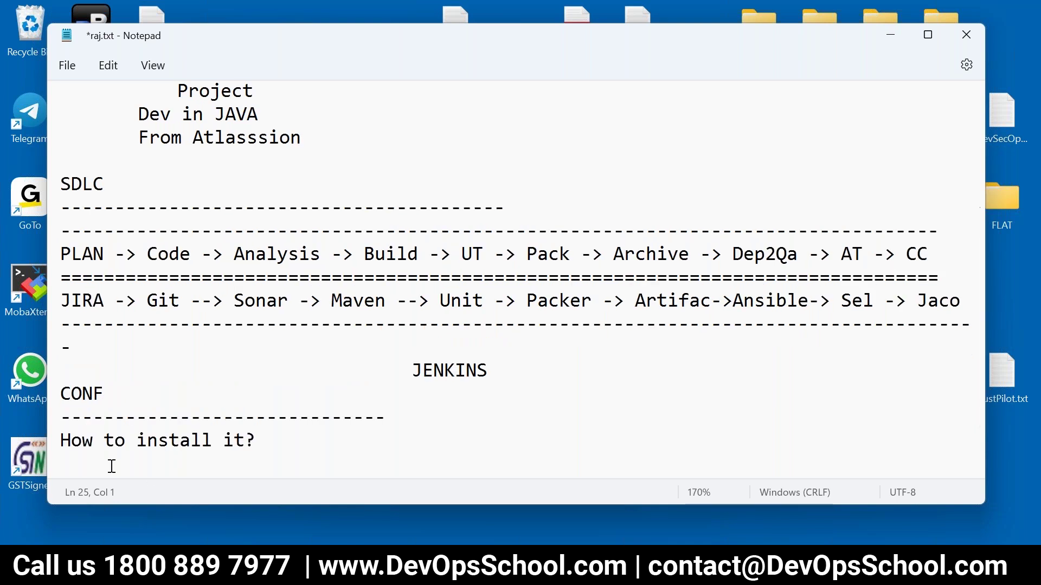
pyautogui.moveTo(272, 432); pyautogui.dragTo(54, 433)
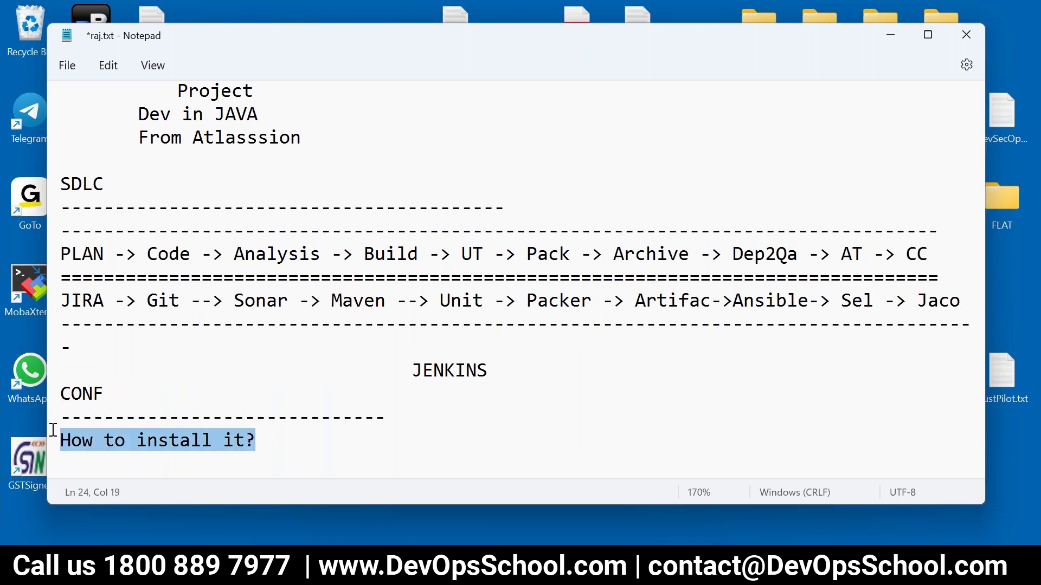
pyautogui.hotkey('ctrl', 's')
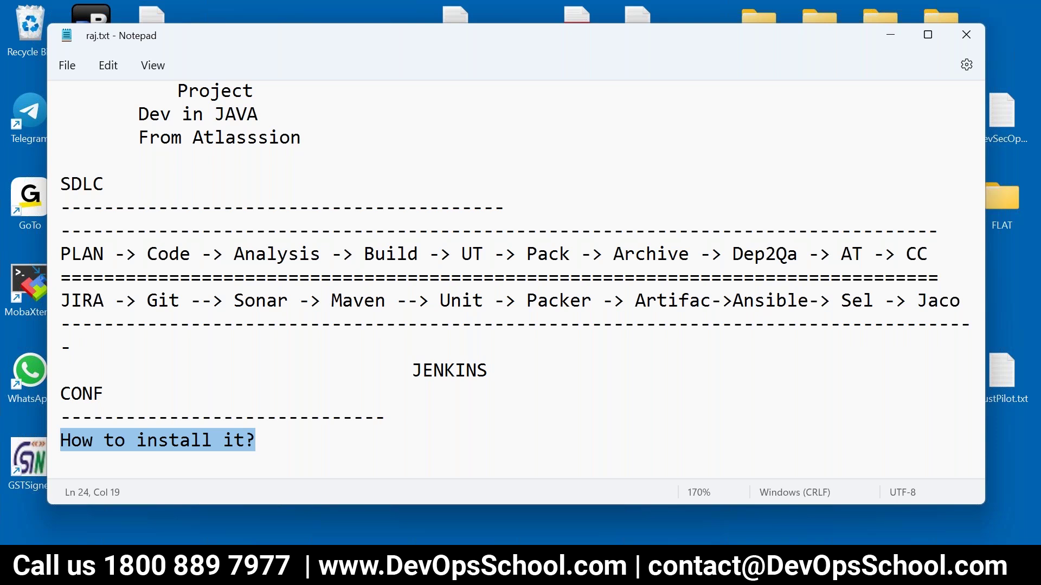
# Step: Highlight the 'What is Jira?' and CONF note blocks for review, then return to the browser
pyautogui.scroll(3, 108, 433)
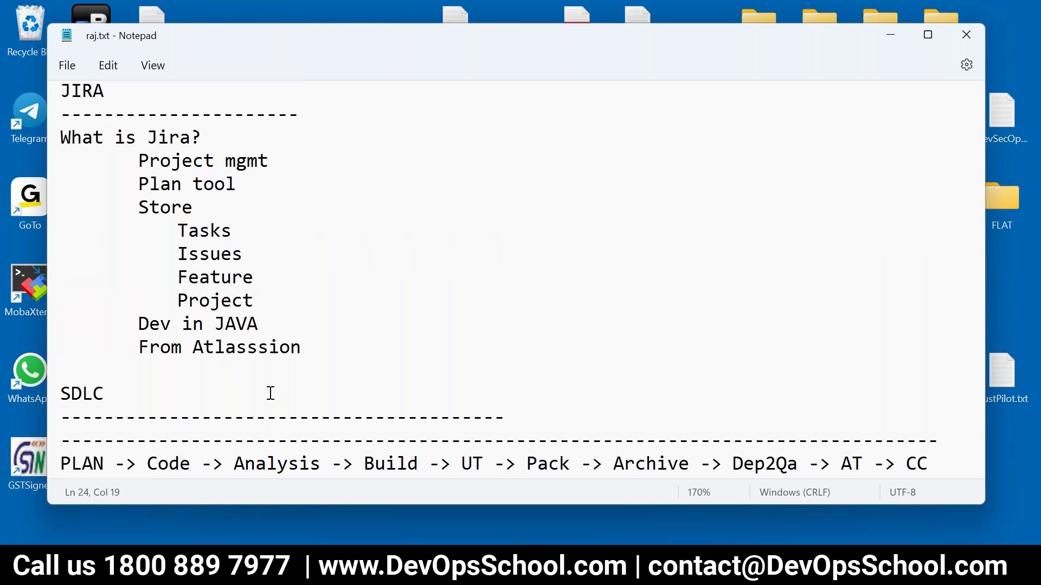
pyautogui.click(308, 349)
pyautogui.moveTo(308, 349); pyautogui.dragTo(60, 140)
pyautogui.scroll(-4, 229, 350)
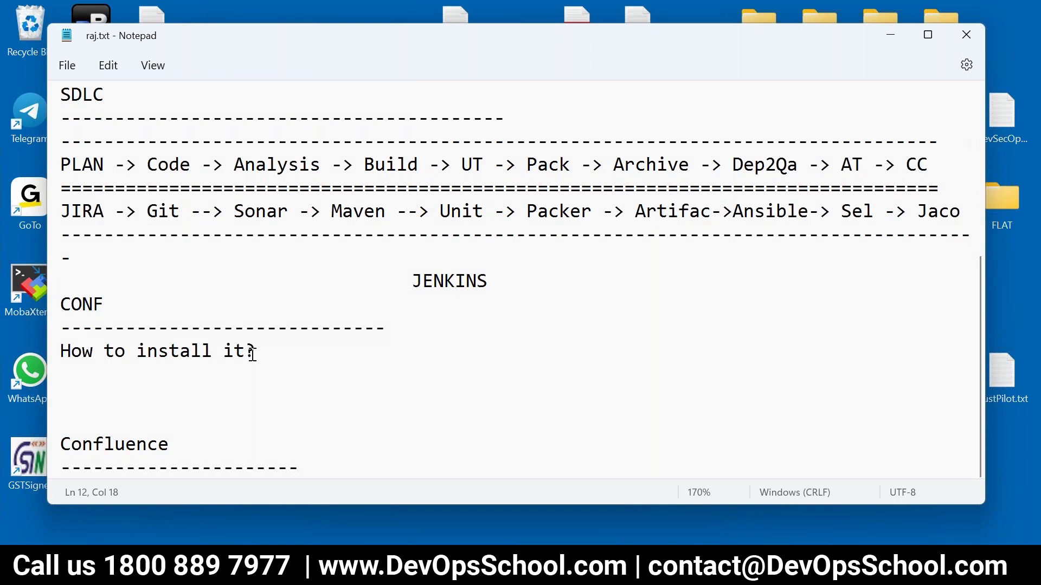
pyautogui.moveTo(256, 352); pyautogui.dragTo(50, 356)
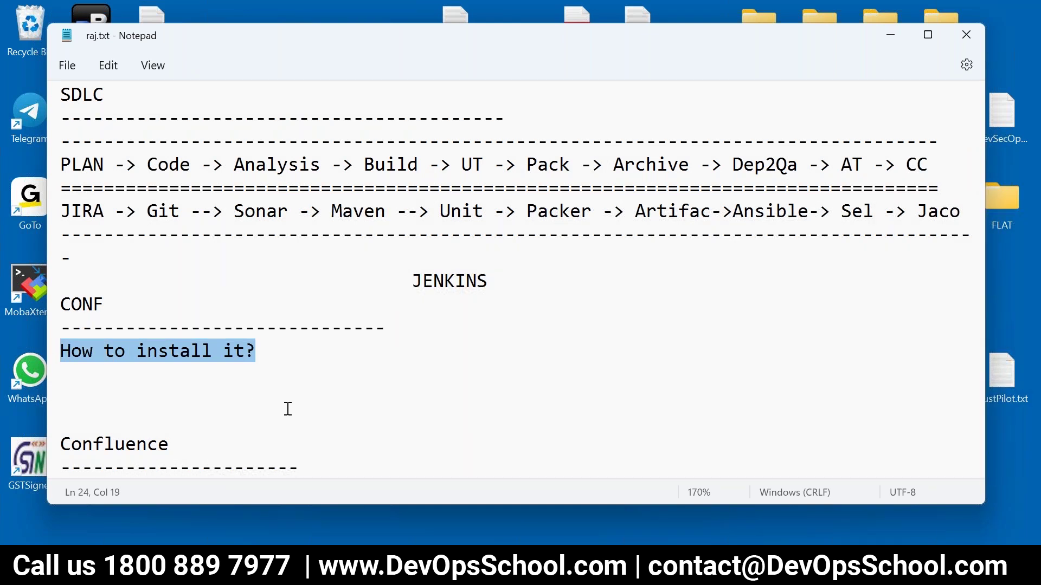
pyautogui.scroll(3, 297, 411)
pyautogui.moveTo(259, 234); pyautogui.dragTo(101, 234)
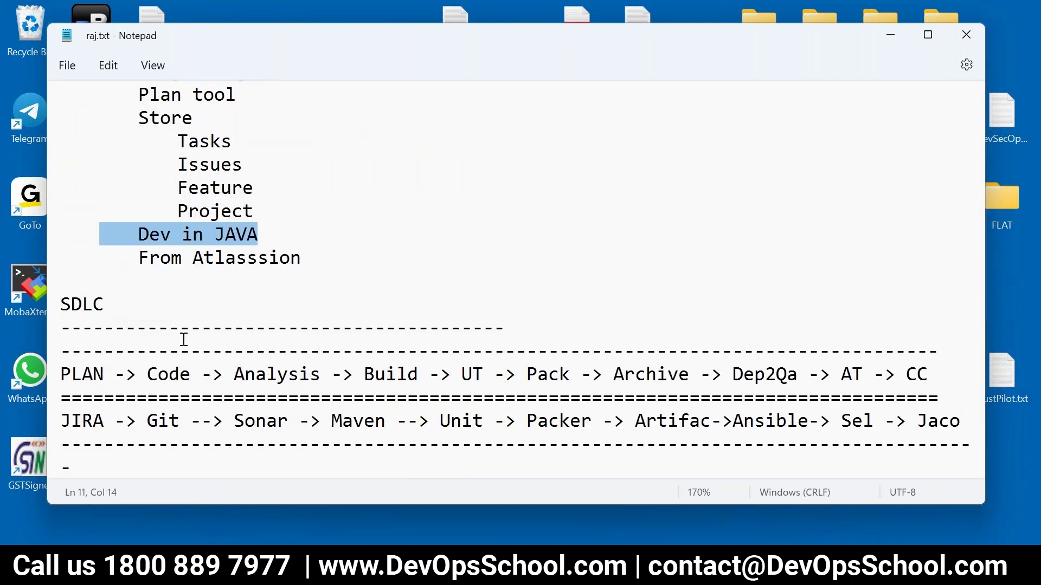
pyautogui.scroll(-5, 185, 344)
pyautogui.moveTo(256, 352); pyautogui.dragTo(58, 304)
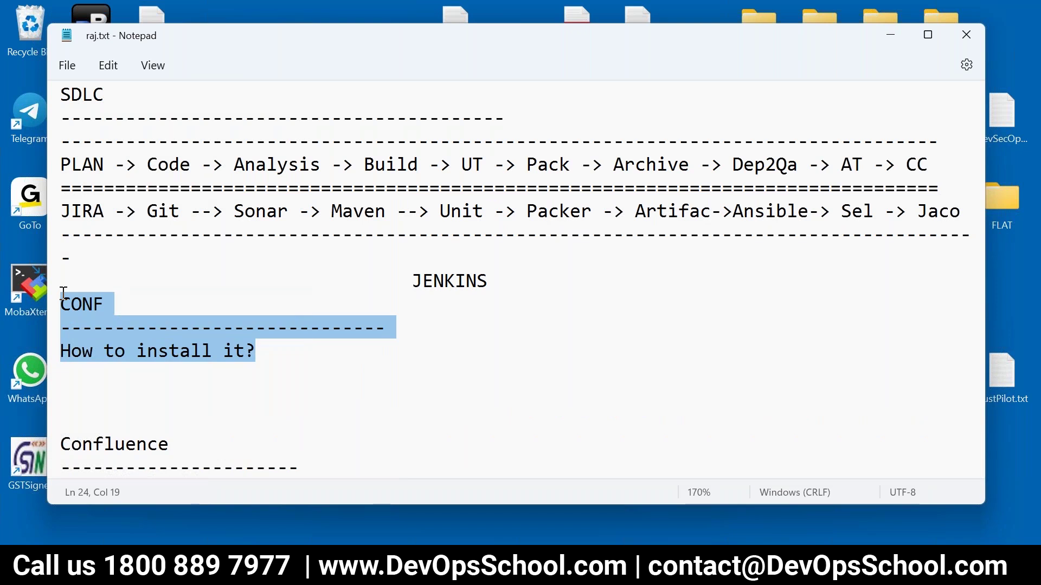
pyautogui.click(181, 369)
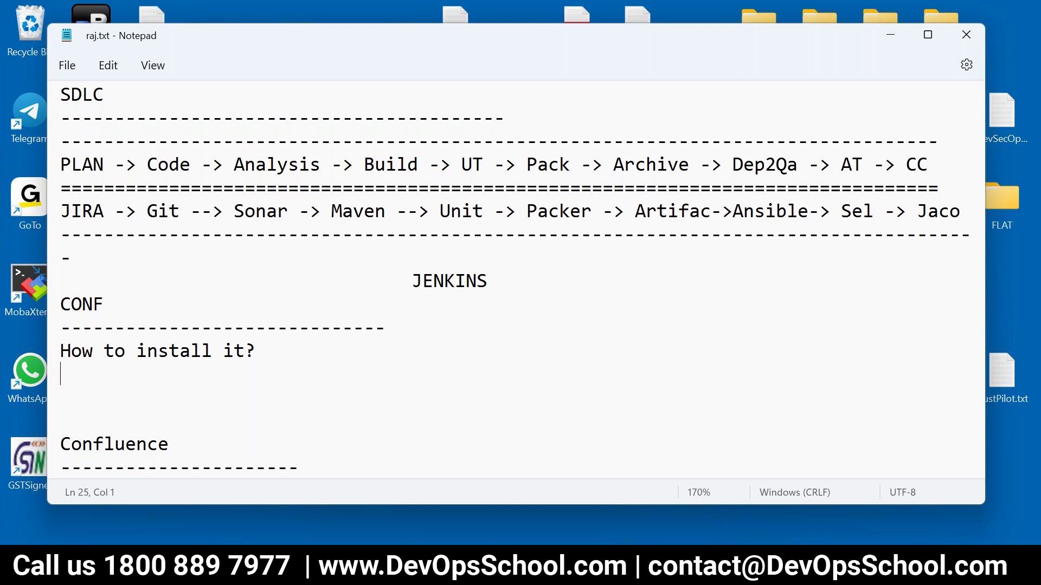
pyautogui.click(312, 569)
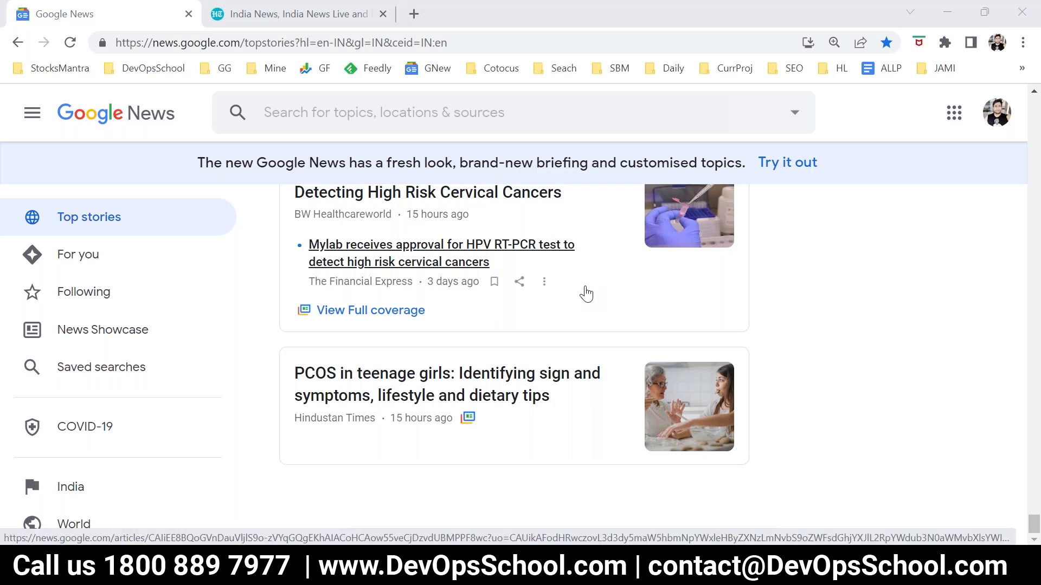
# Step: From the Hindustan Times tab, search Google for 'jira trial'
pyautogui.click(304, 22)
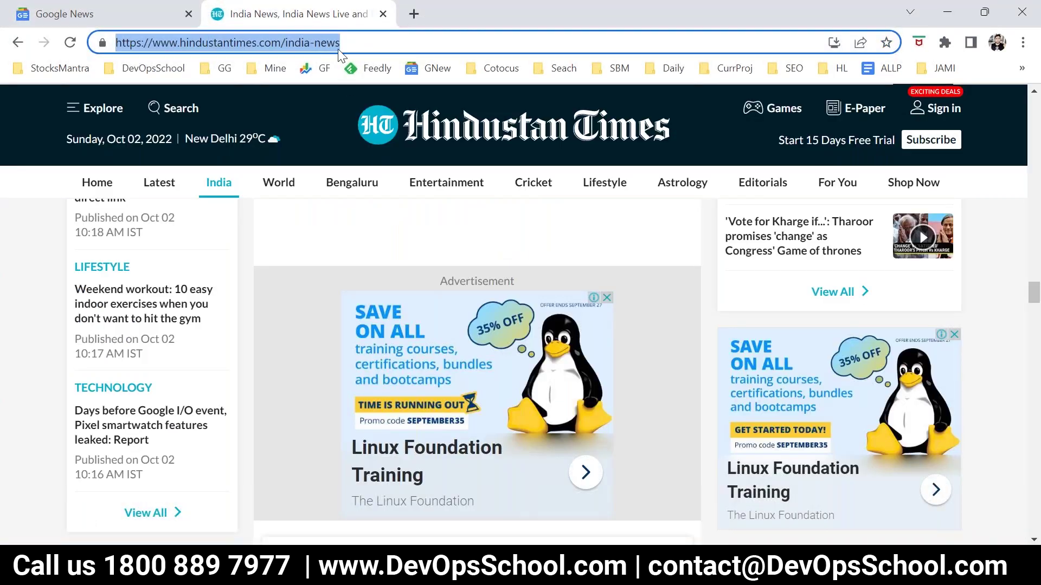
pyautogui.write('jira ')
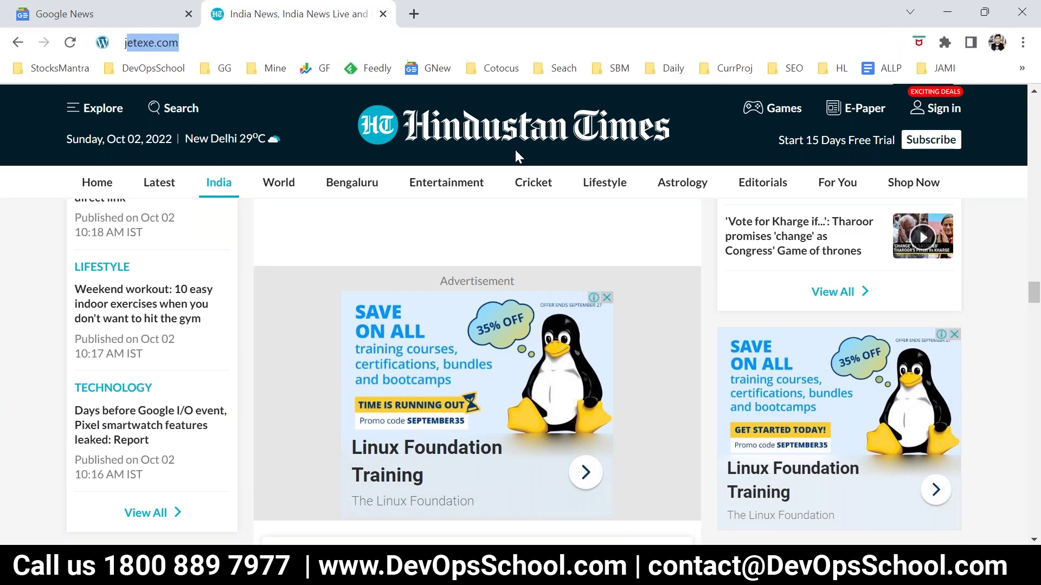
pyautogui.write('tri')
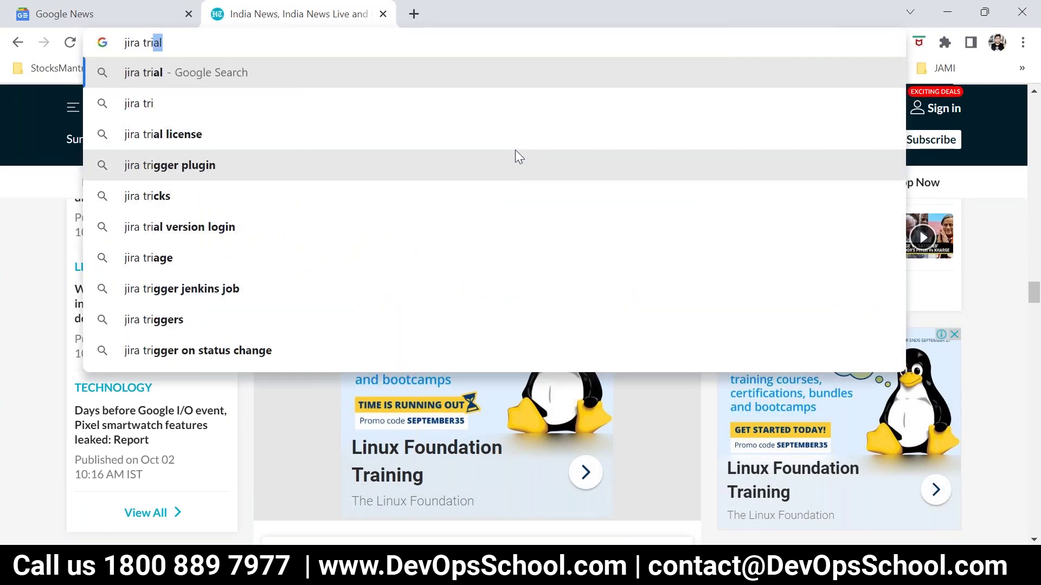
pyautogui.press('Return')
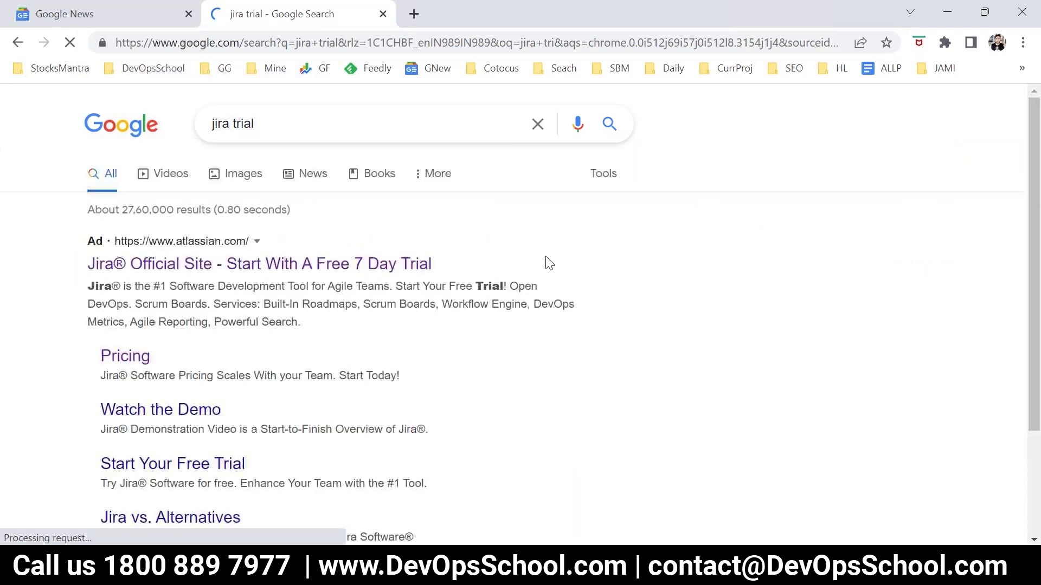
pyautogui.scroll(-5, 293, 361)
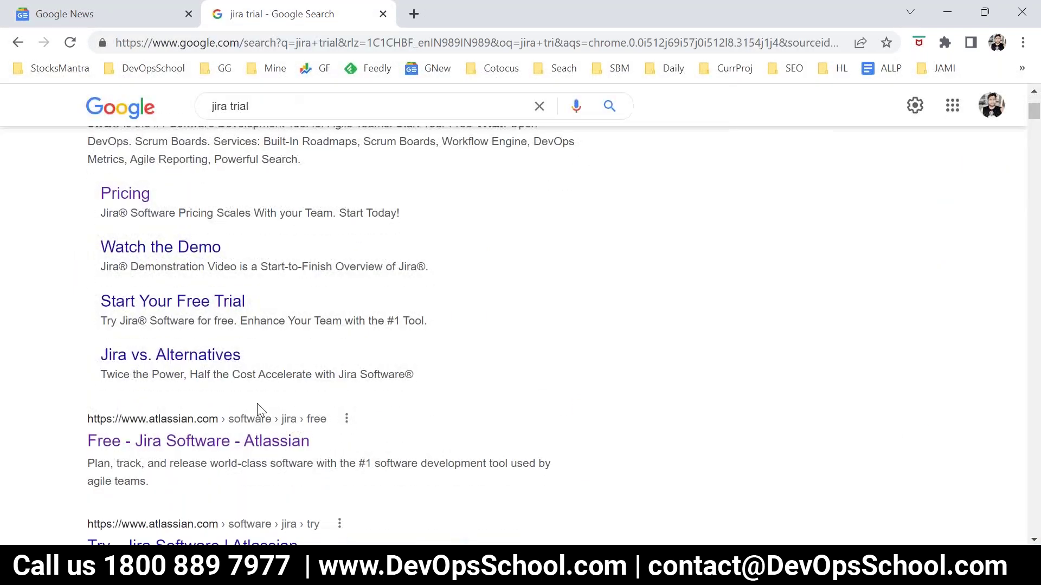
# Step: Open the 'Free - Jira Software - Atlassian' search result
pyautogui.click(246, 359)
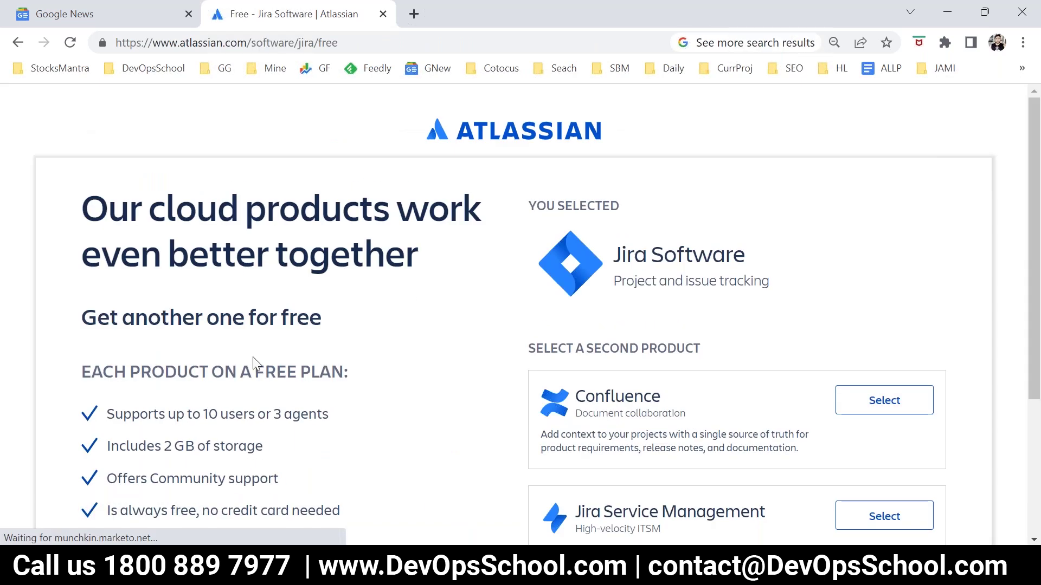
pyautogui.scroll(-4, 699, 363)
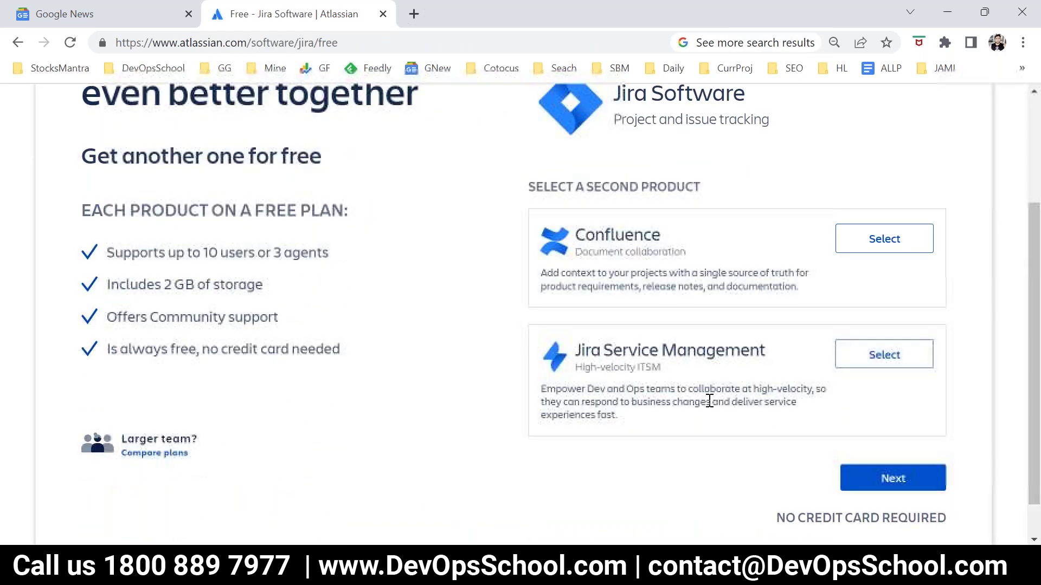
pyautogui.scroll(4, 705, 385)
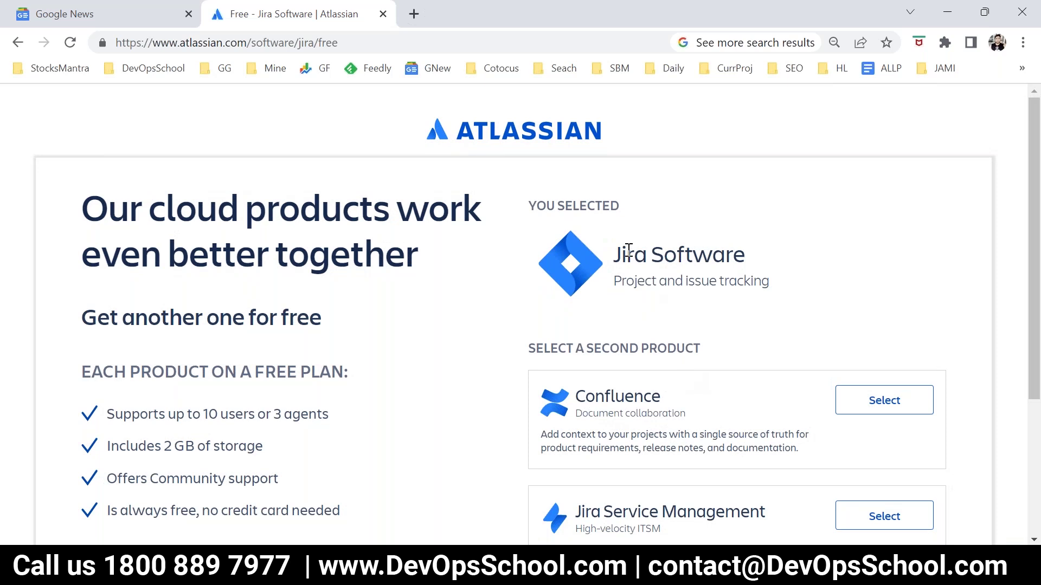
pyautogui.moveTo(623, 244); pyautogui.dragTo(760, 252)
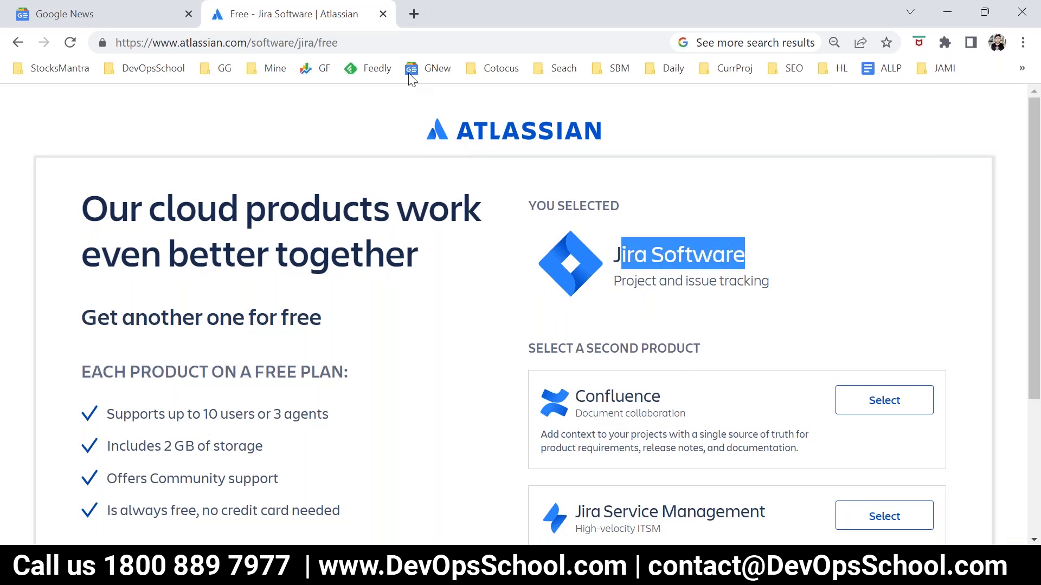
# Step: Copy the free-plan page address into raj.txt and return to the Atlassian page
pyautogui.click(354, 41)
pyautogui.hotkey('ctrl', 'c')
pyautogui.hotkey('alt', 'Tab')
pyautogui.hotkey('ctrl', 'v')
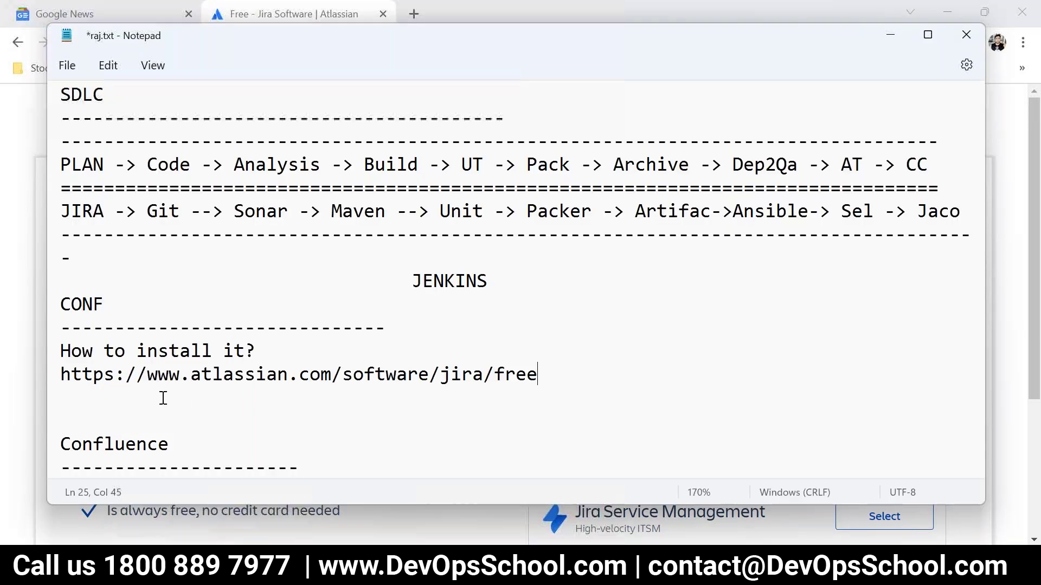
pyautogui.hotkey('alt', 'Tab')
# Step: Highlight the Jira Software and Confluence product names and subtitles for emphasis
pyautogui.scroll(-2, 699, 394)
pyautogui.scroll(3, 699, 394)
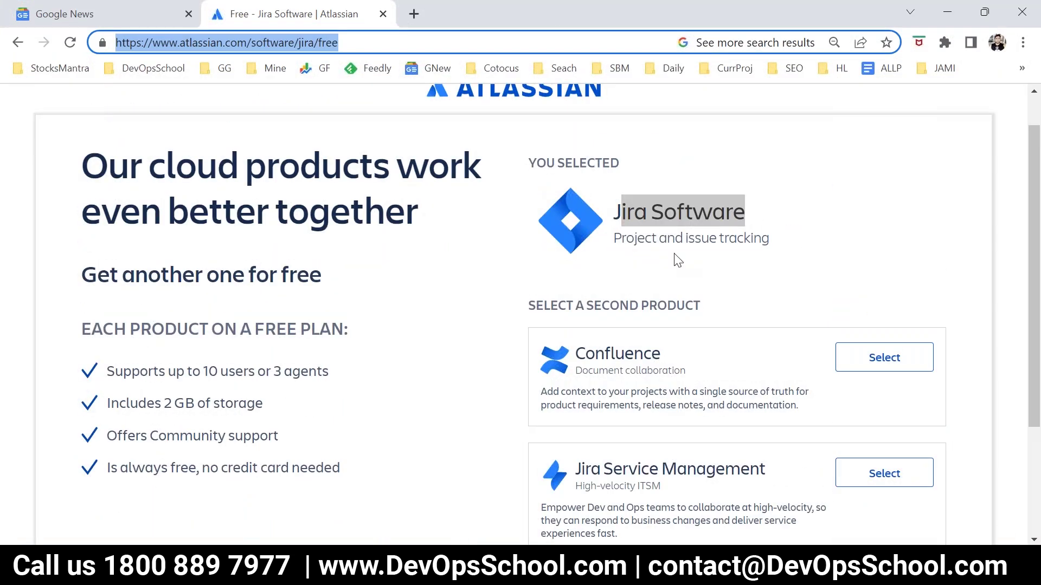
pyautogui.moveTo(636, 213); pyautogui.dragTo(733, 208)
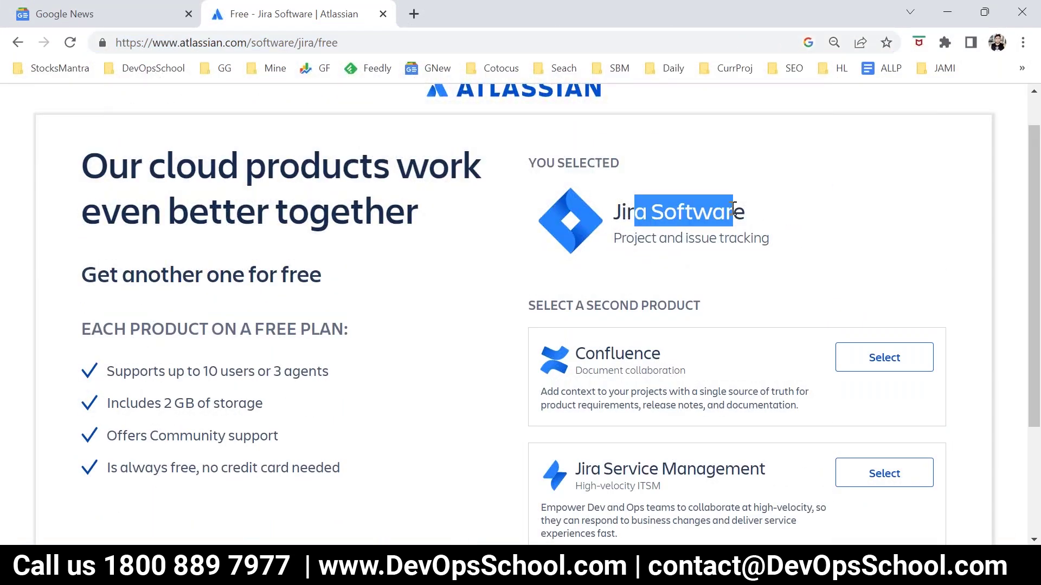
pyautogui.scroll(-2, 705, 312)
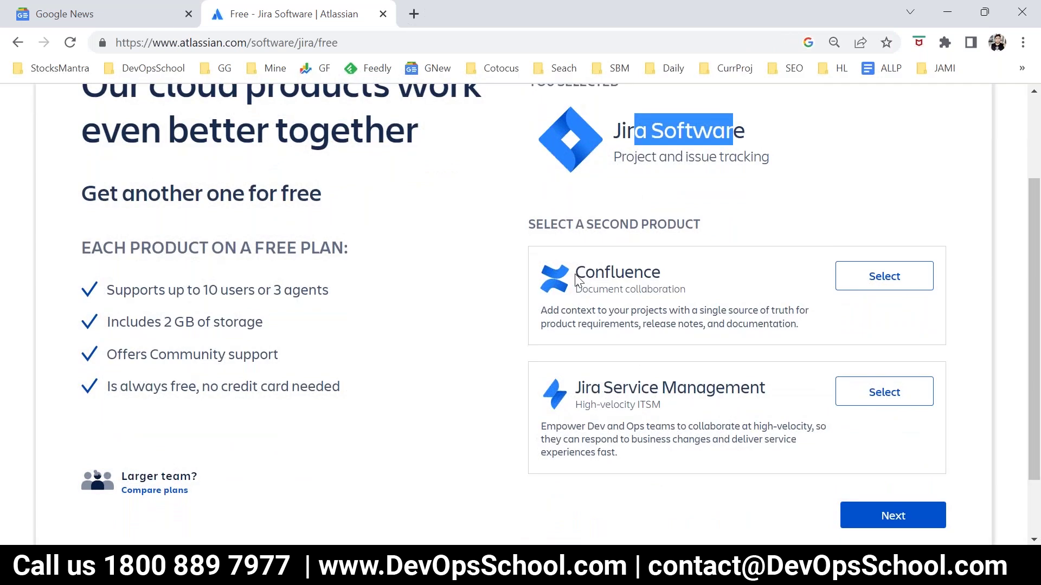
pyautogui.moveTo(576, 275); pyautogui.dragTo(670, 274)
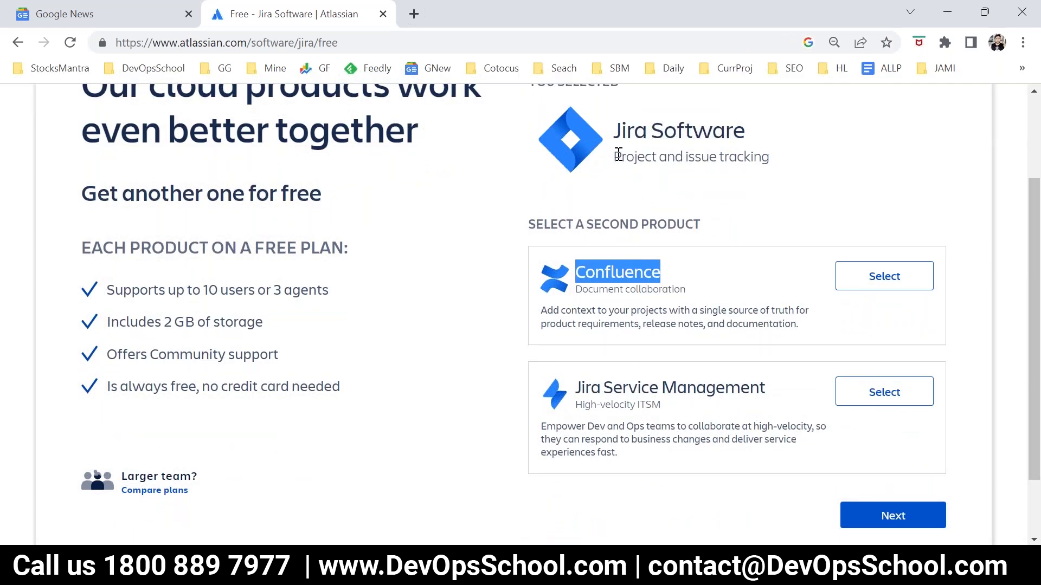
pyautogui.moveTo(618, 155); pyautogui.dragTo(770, 161)
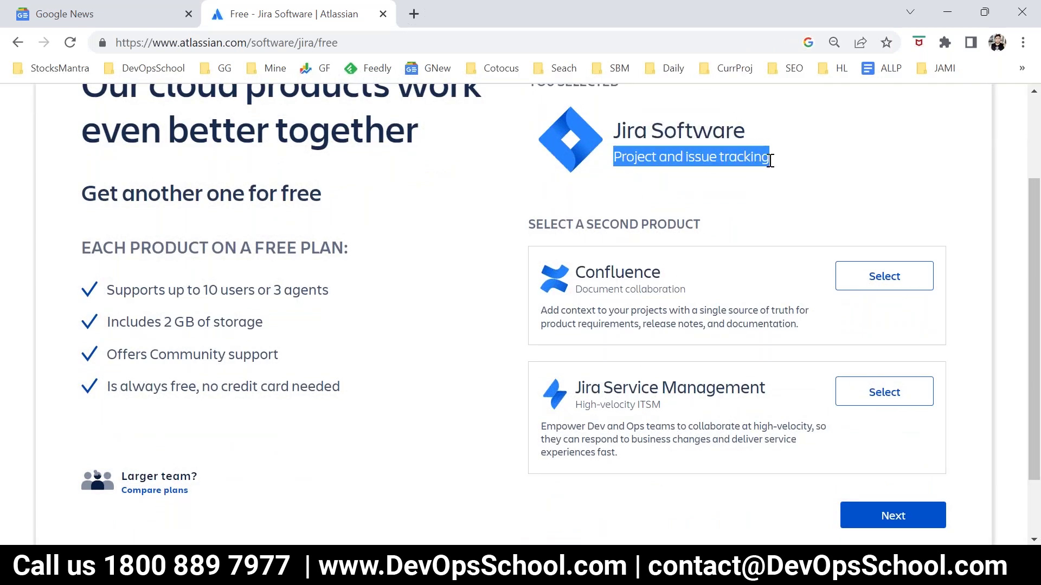
pyautogui.moveTo(575, 289); pyautogui.dragTo(686, 292)
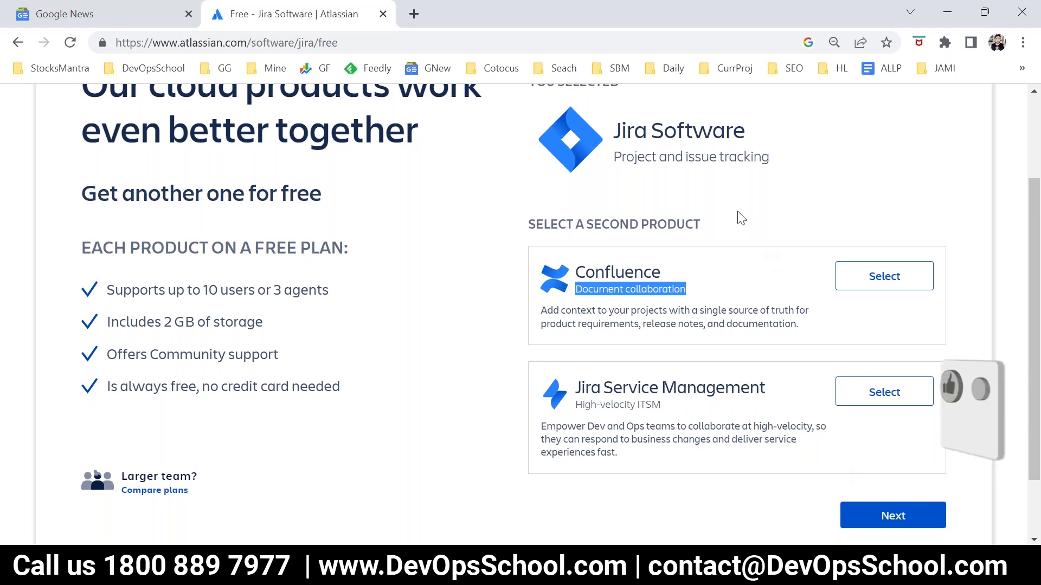
pyautogui.click(716, 195)
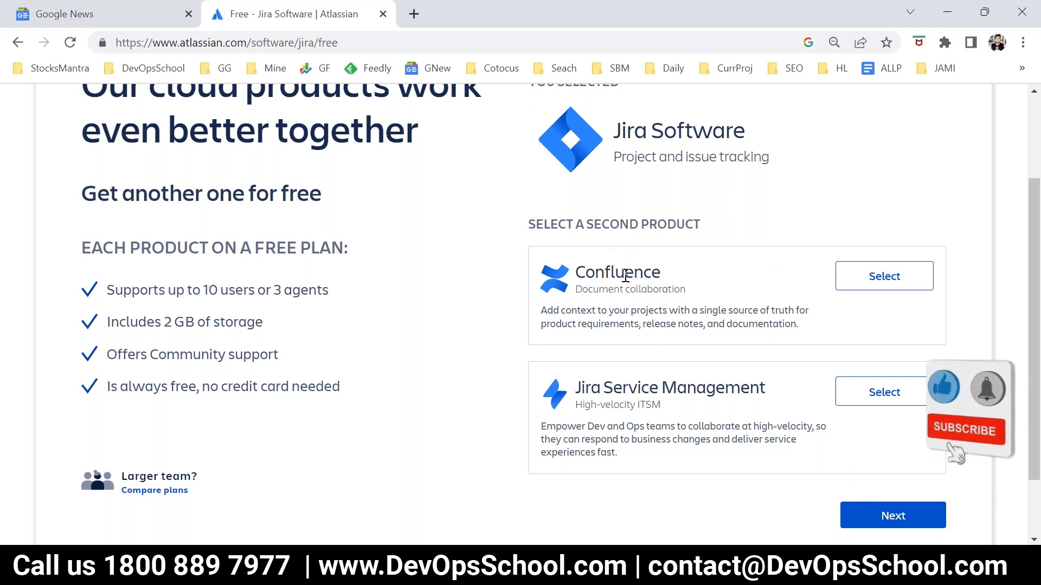
# Step: Select Confluence as the free second product and continue to the signup form
pyautogui.scroll(1, 623, 274)
pyautogui.moveTo(621, 211); pyautogui.dragTo(758, 232)
pyautogui.moveTo(585, 354); pyautogui.dragTo(650, 355)
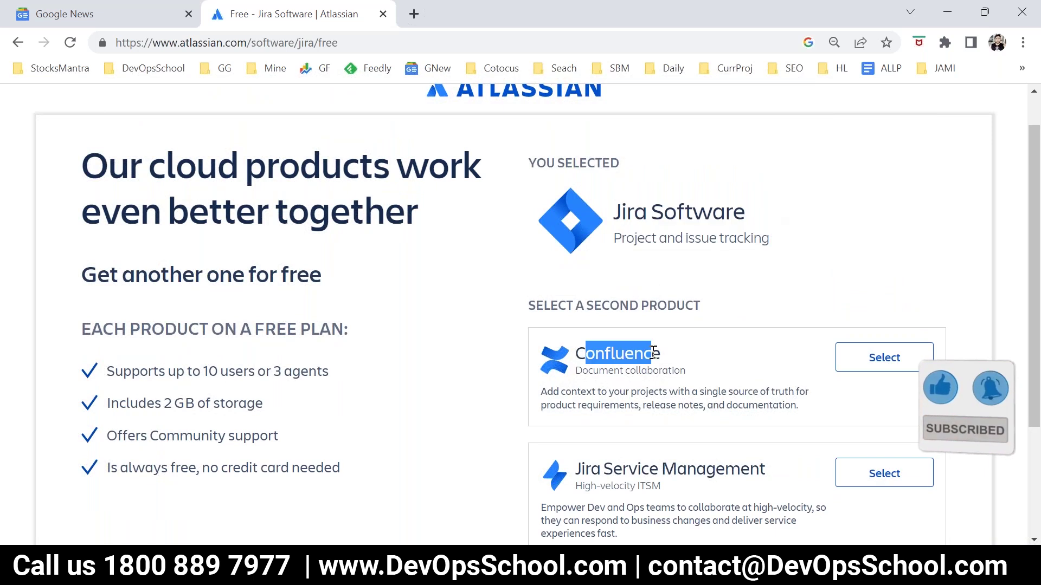
pyautogui.click(884, 357)
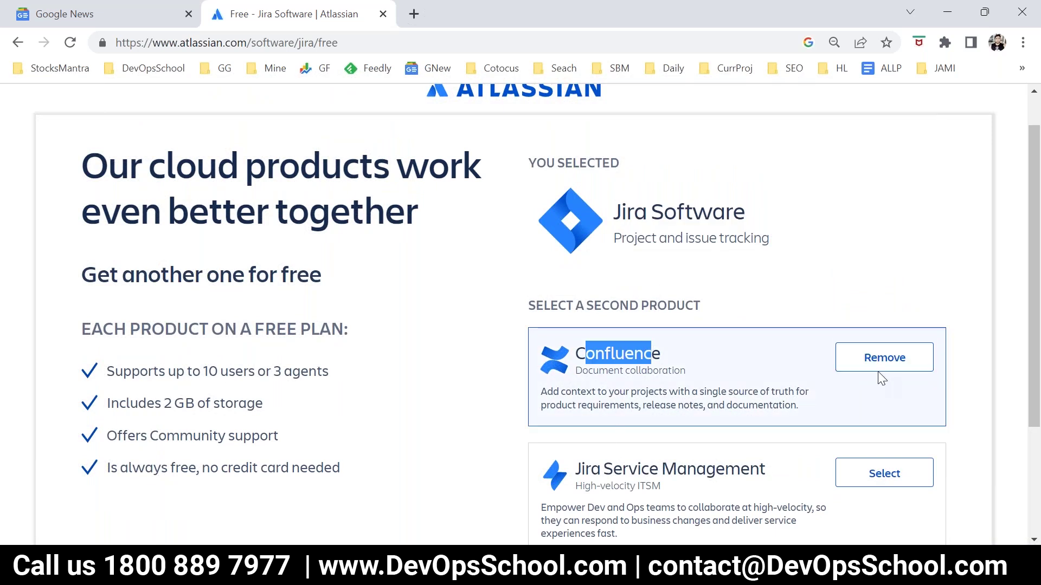
pyautogui.scroll(-3, 882, 448)
pyautogui.click(889, 437)
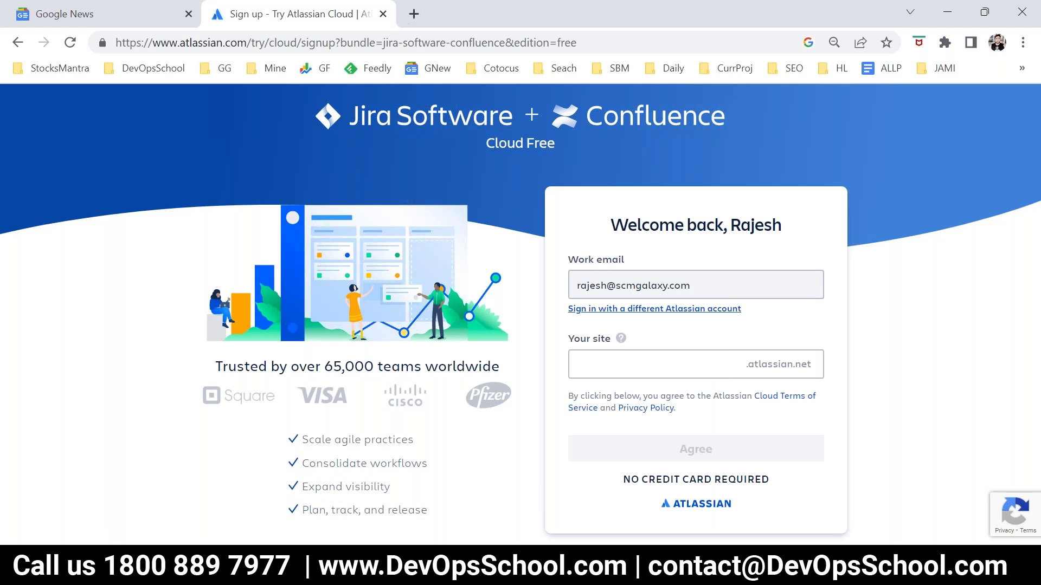
pyautogui.click(704, 371)
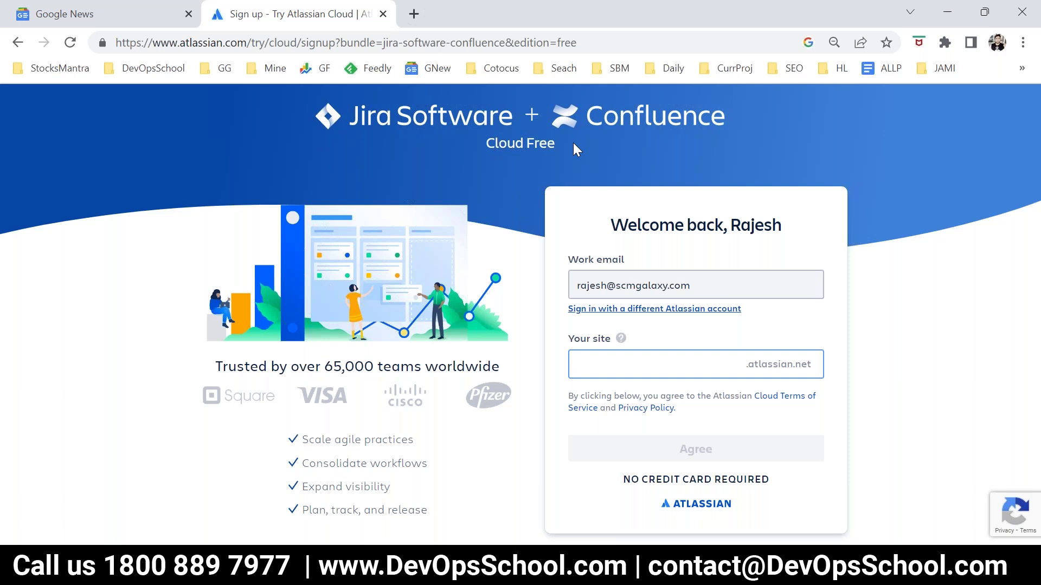
pyautogui.hotkey('alt', 'Tab')
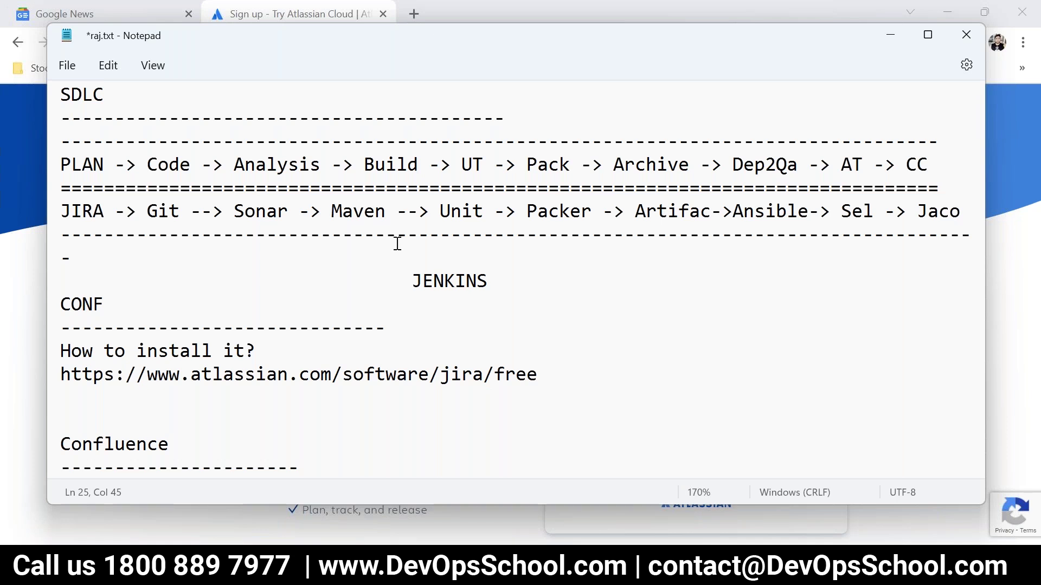
pyautogui.moveTo(331, 211); pyautogui.dragTo(488, 211)
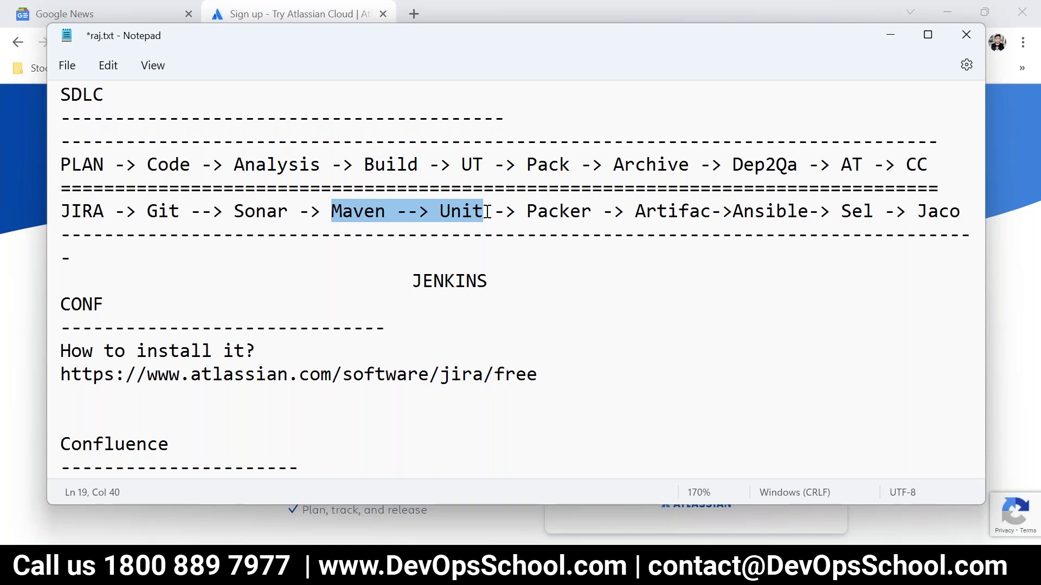
pyautogui.moveTo(487, 212); pyautogui.dragTo(757, 213)
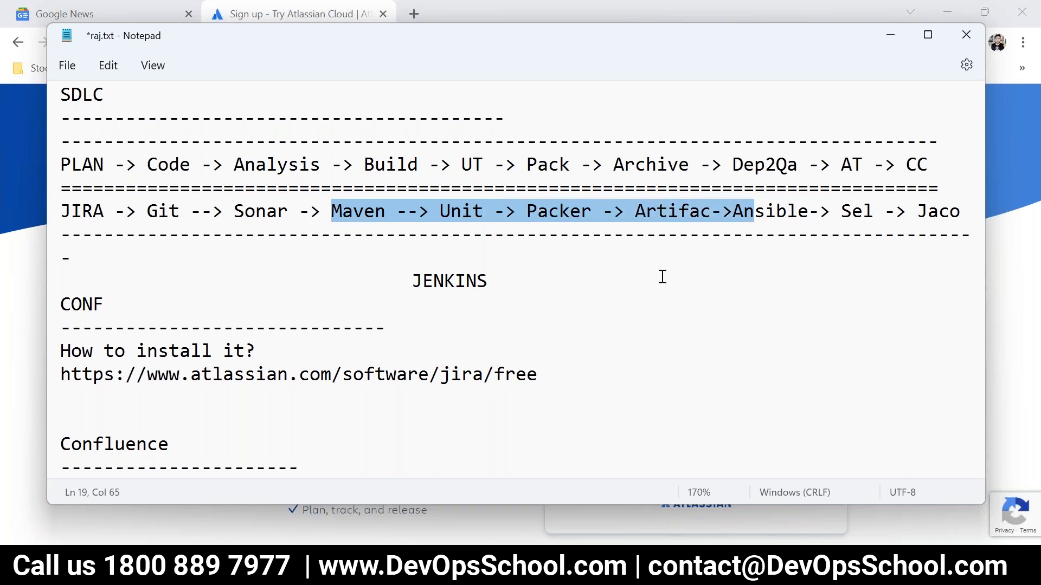
pyautogui.moveTo(841, 212); pyautogui.dragTo(719, 209)
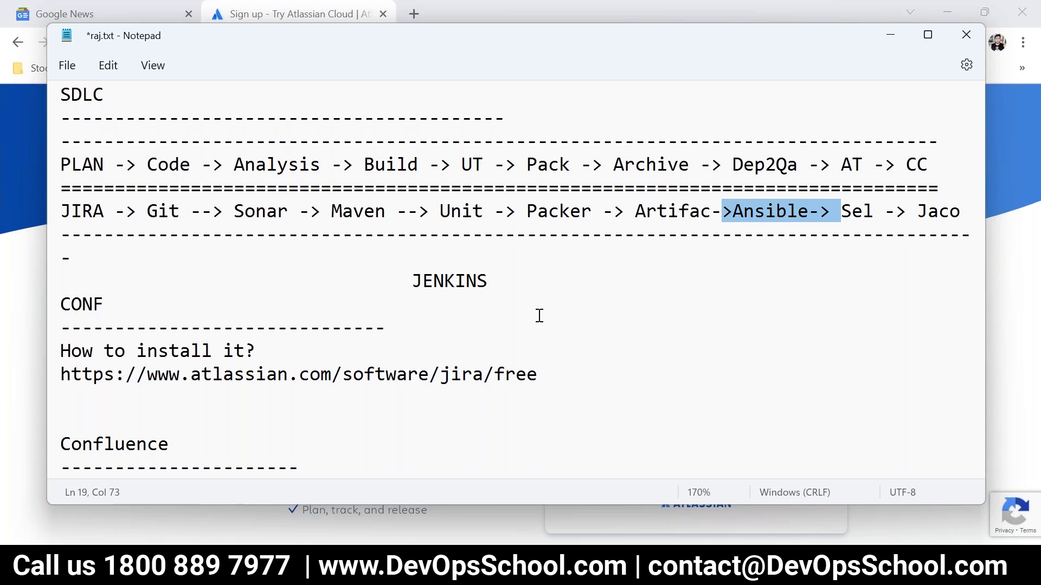
pyautogui.hotkey('alt', 'Tab')
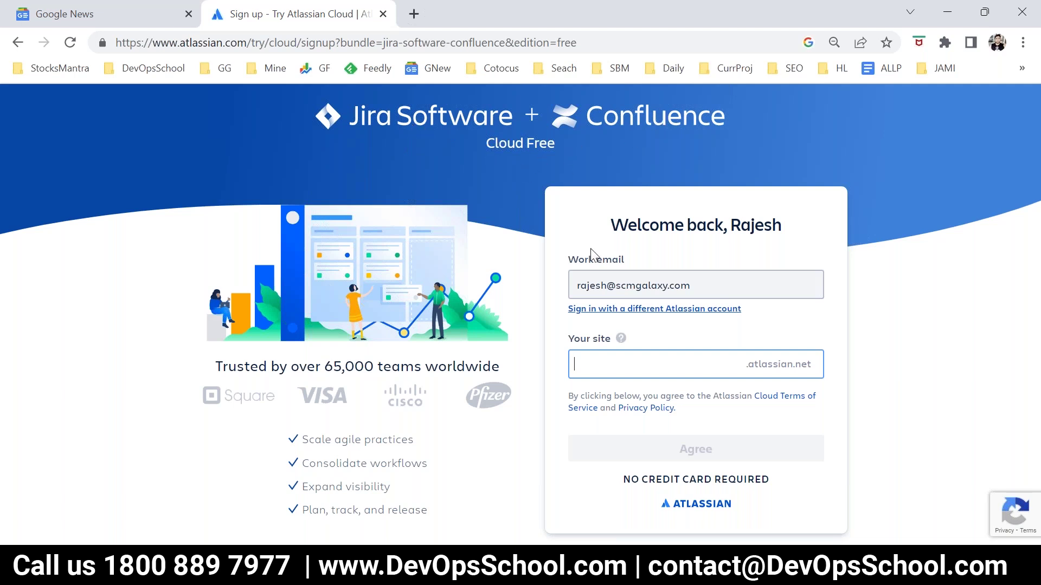
# Step: Enter devopsschool as the site name and agree to the terms to create the site
pyautogui.moveTo(691, 285); pyautogui.dragTo(512, 271)
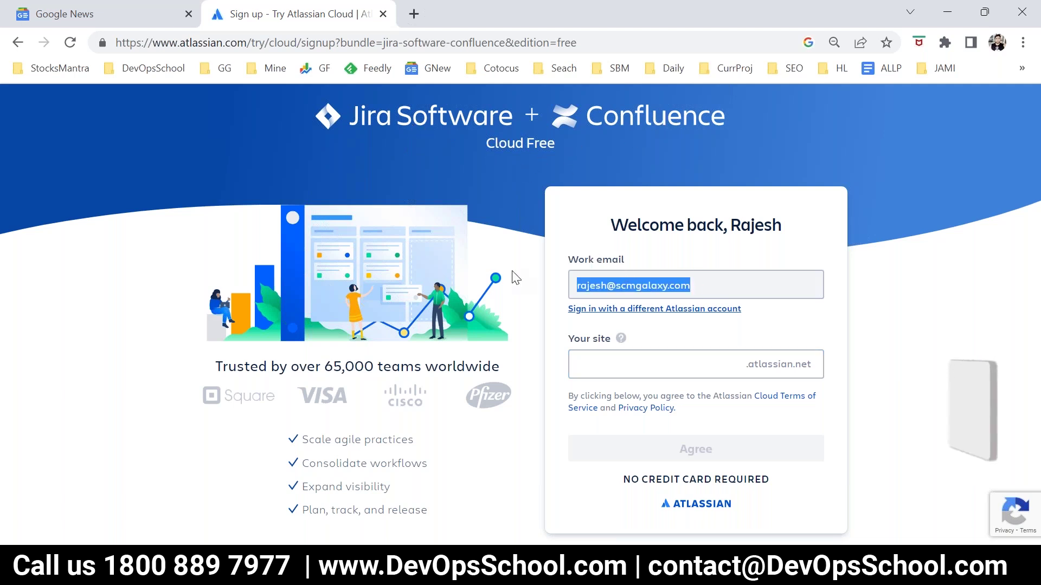
pyautogui.click(606, 357)
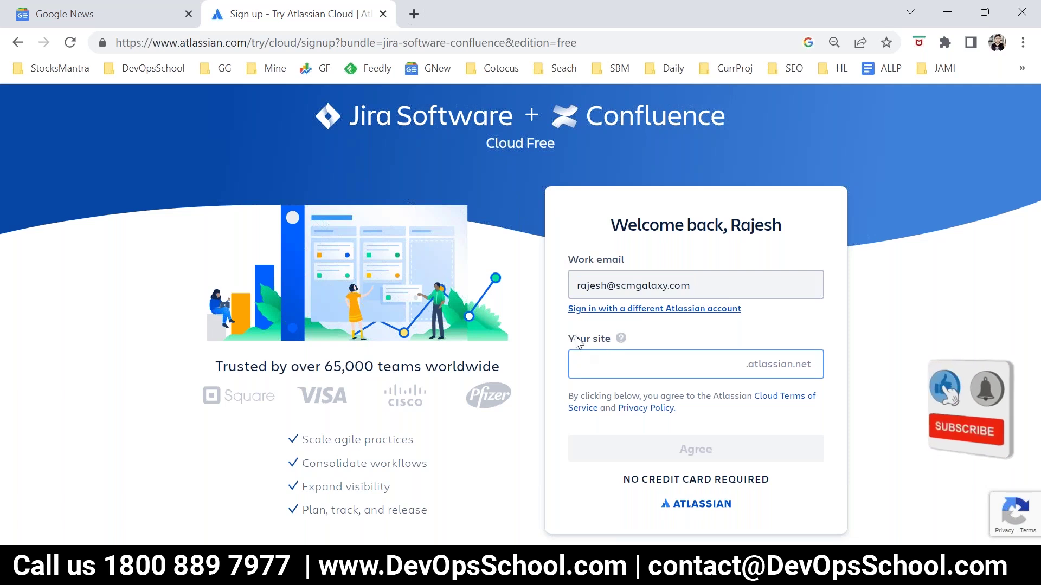
pyautogui.moveTo(574, 339); pyautogui.dragTo(607, 344)
pyautogui.click(619, 360)
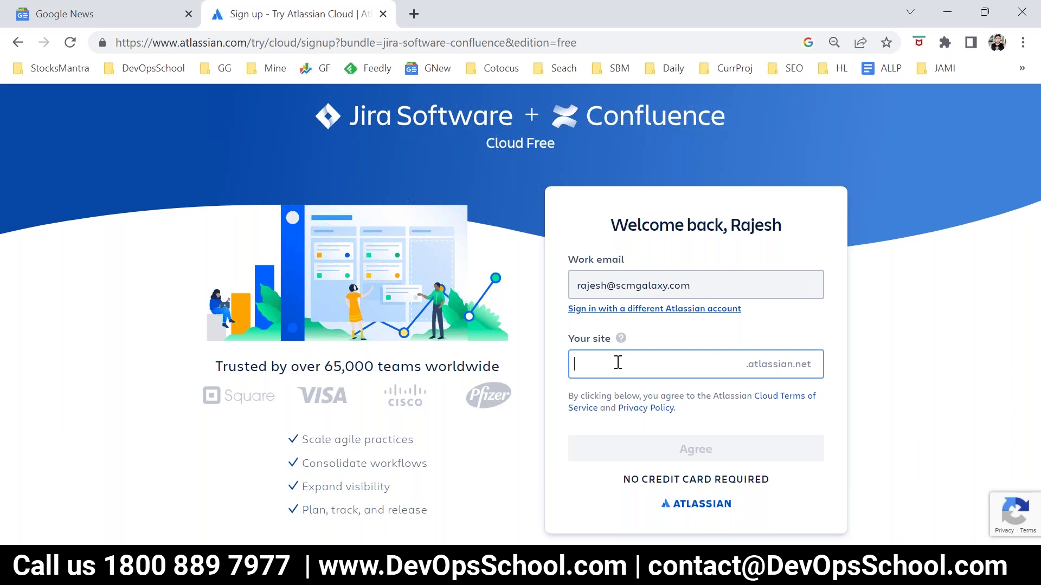
pyautogui.write('devops')
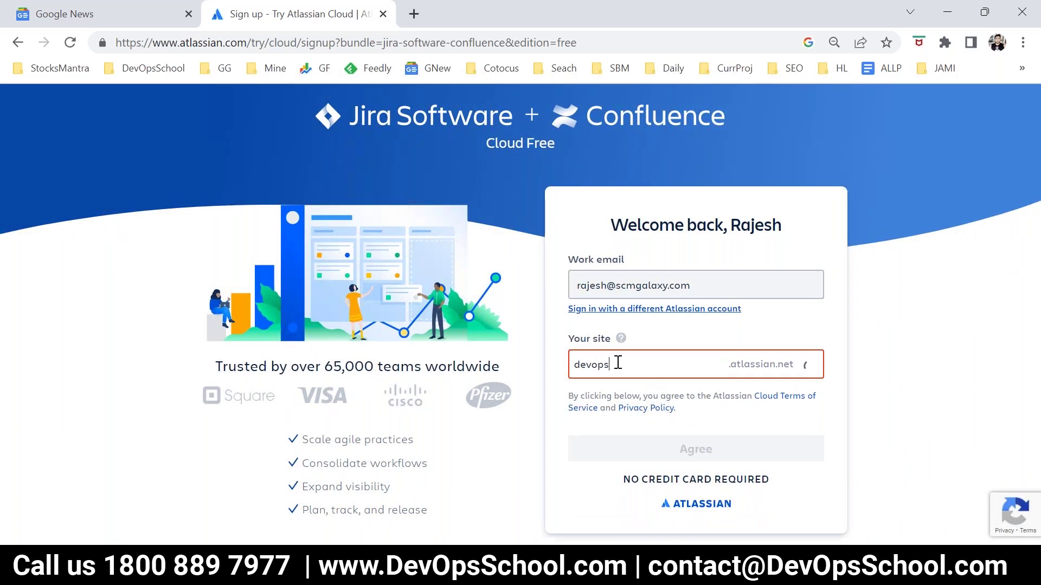
pyautogui.write('school')
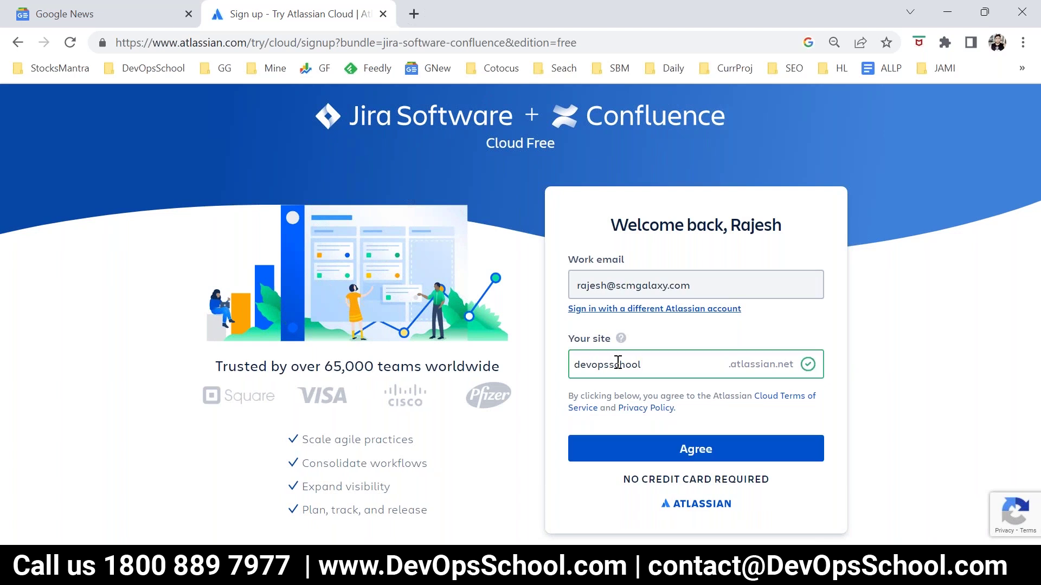
pyautogui.moveTo(648, 367); pyautogui.dragTo(569, 378)
pyautogui.click(666, 367)
pyautogui.moveTo(667, 367); pyautogui.dragTo(558, 379)
pyautogui.click(679, 455)
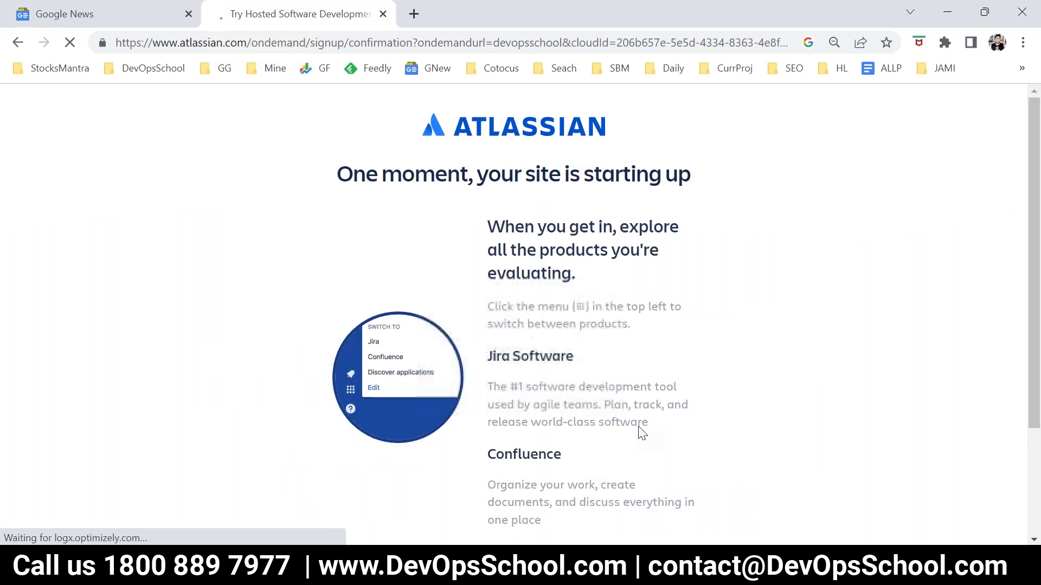
# Step: Wait for the devopsschool site to start up, highlighting the Jira Software description meanwhile
pyautogui.scroll(-1, 619, 379)
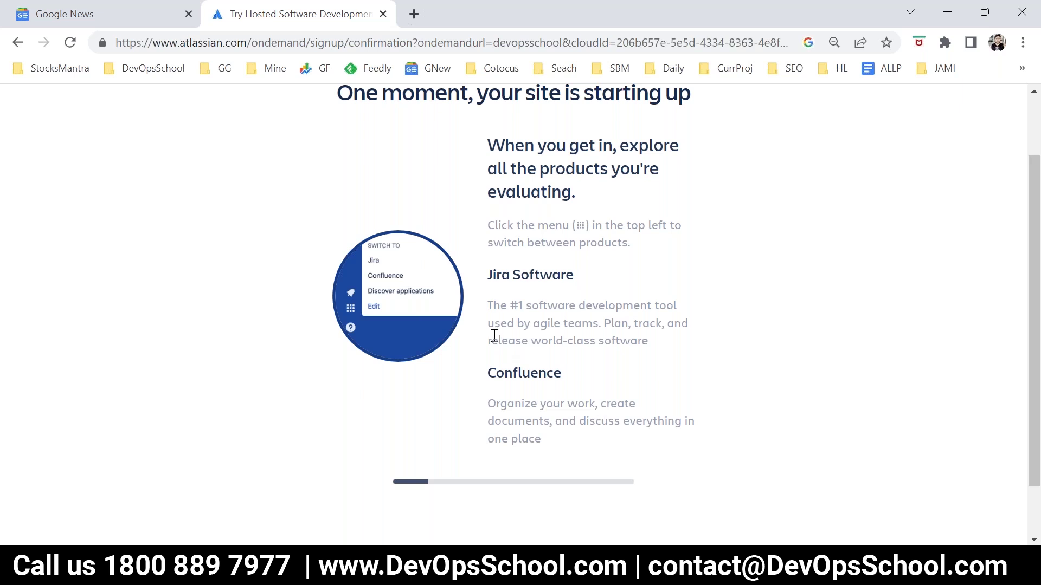
pyautogui.moveTo(490, 306); pyautogui.dragTo(661, 340)
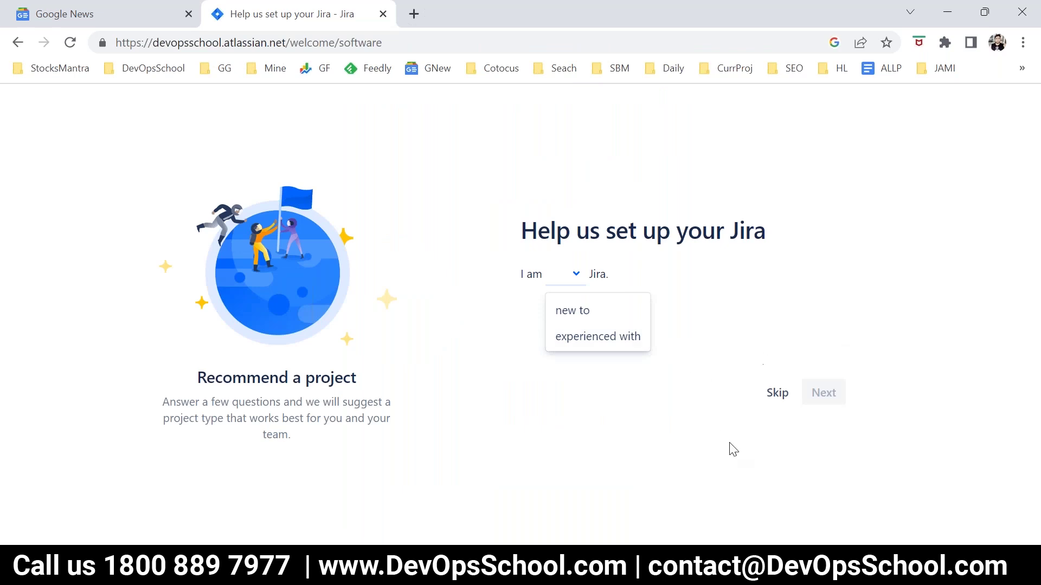
# Step: Answer 'new to Jira' in the setup questionnaire and skip the remaining questions
pyautogui.click(708, 443)
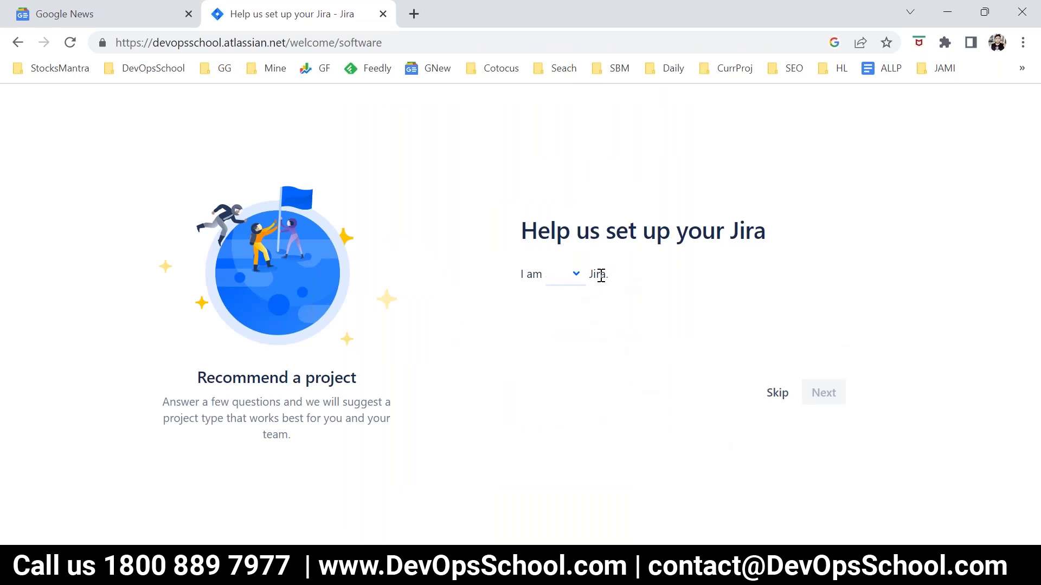
pyautogui.click(554, 287)
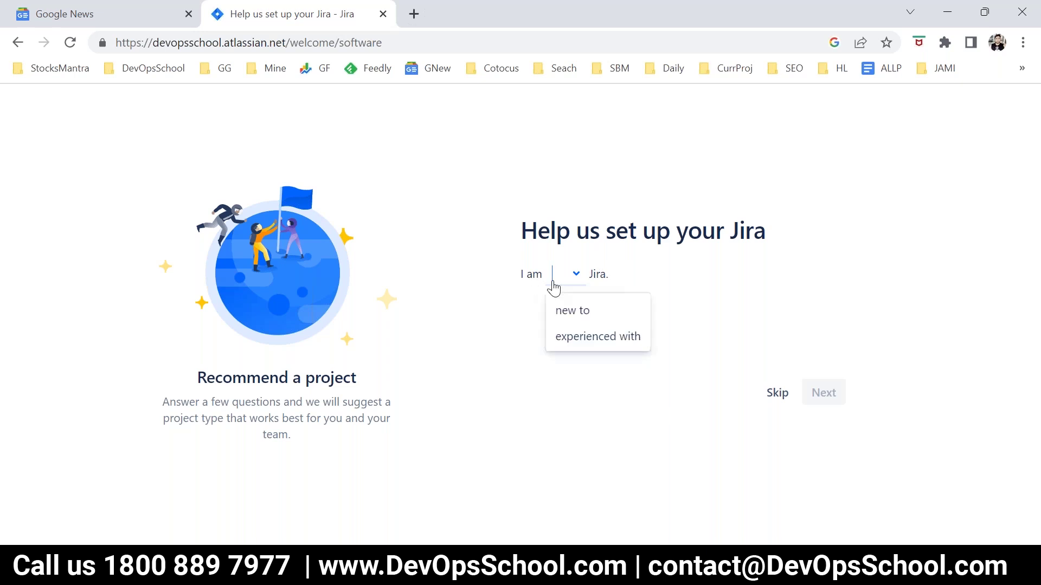
pyautogui.click(571, 319)
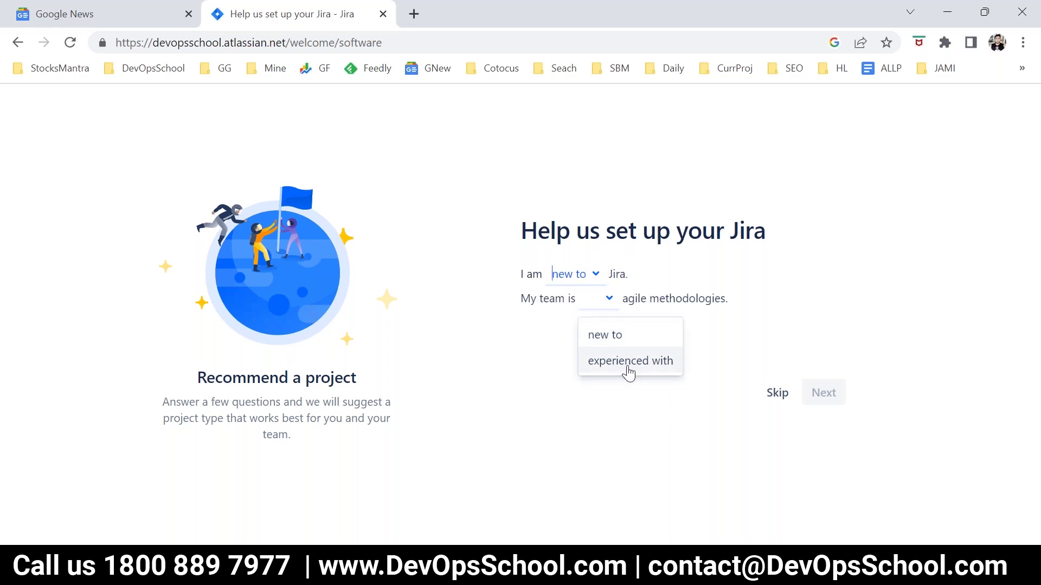
pyautogui.click(606, 303)
pyautogui.click(610, 308)
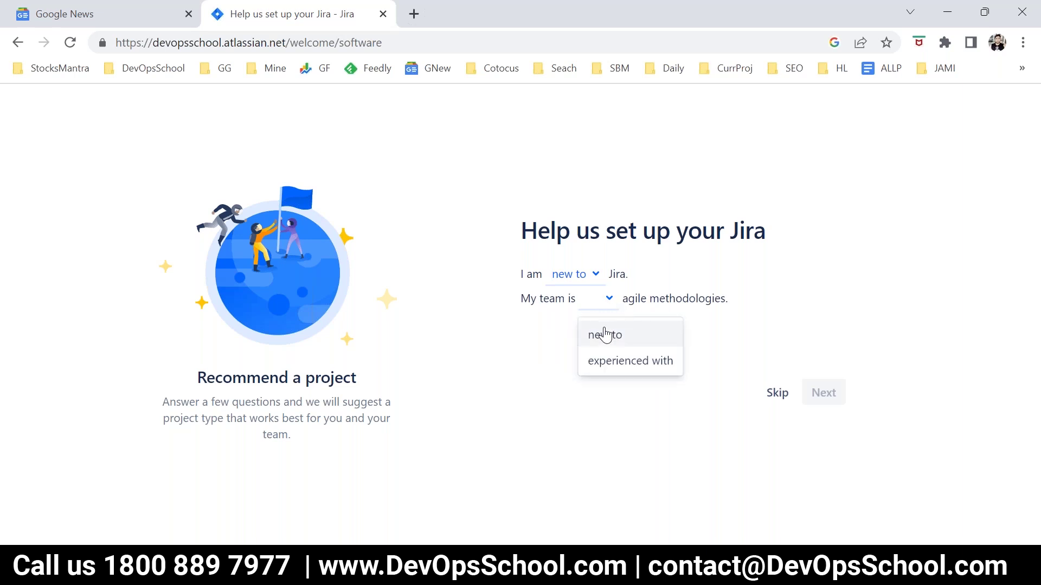
pyautogui.click(777, 391)
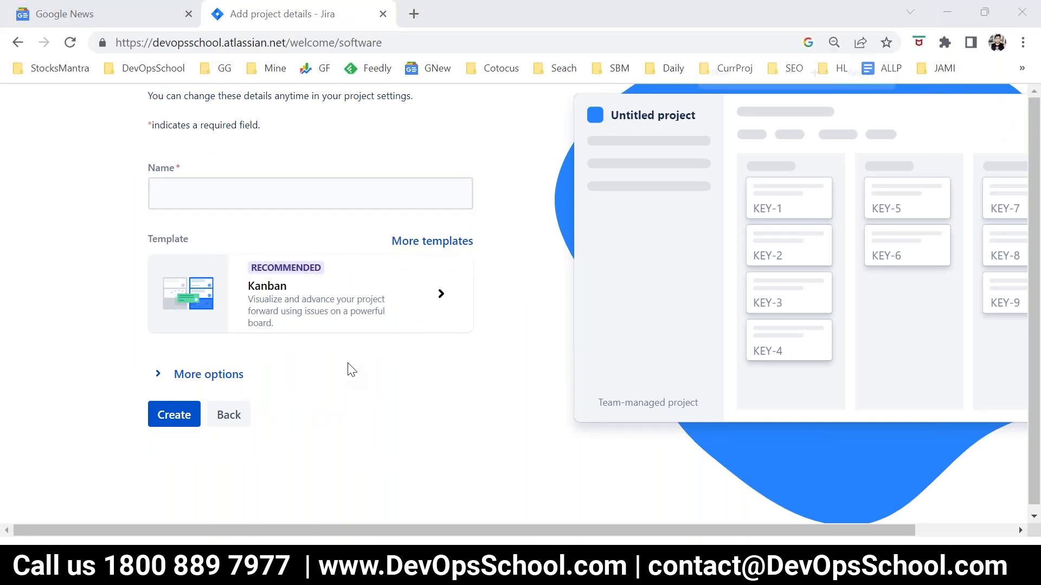
# Step: Name the project ProjectX and expand More options to show Team-managed type and key PROJ
pyautogui.hotkey('ctrl', '-')
pyautogui.hotkey('ctrl', '-')
pyautogui.moveTo(227, 114); pyautogui.dragTo(350, 118)
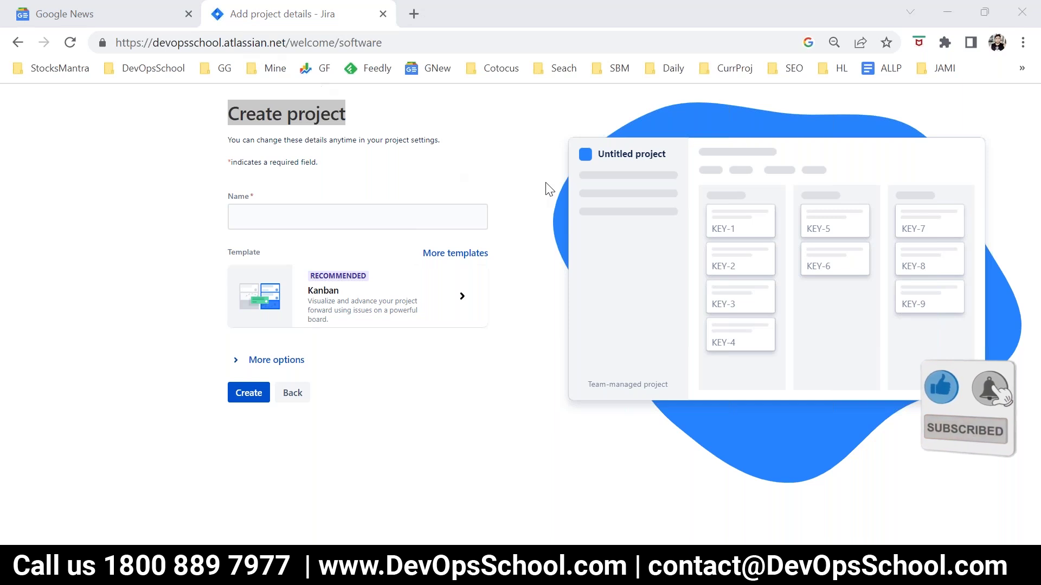
pyautogui.moveTo(221, 43); pyautogui.dragTo(152, 39)
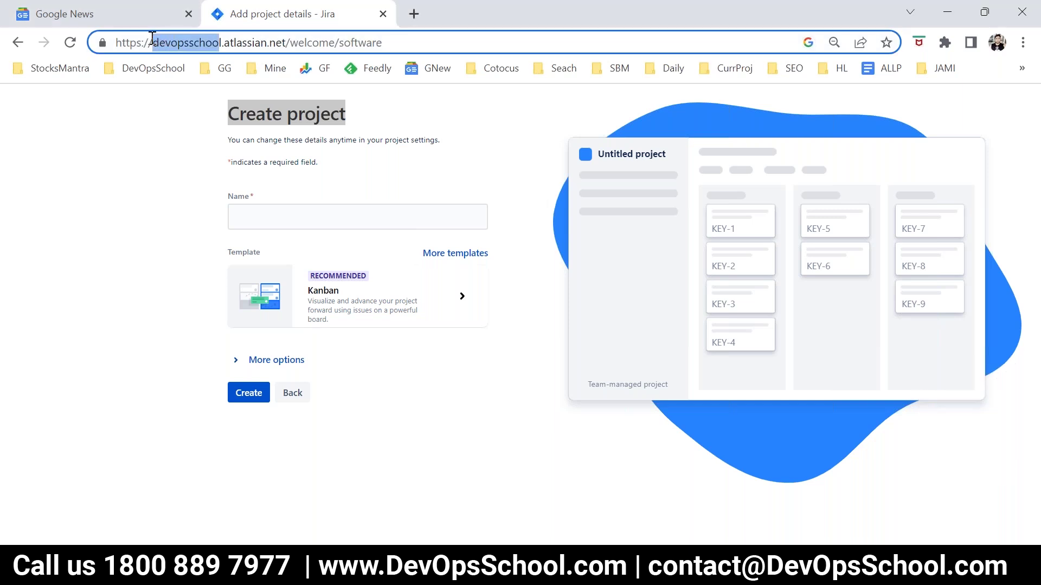
pyautogui.click(267, 212)
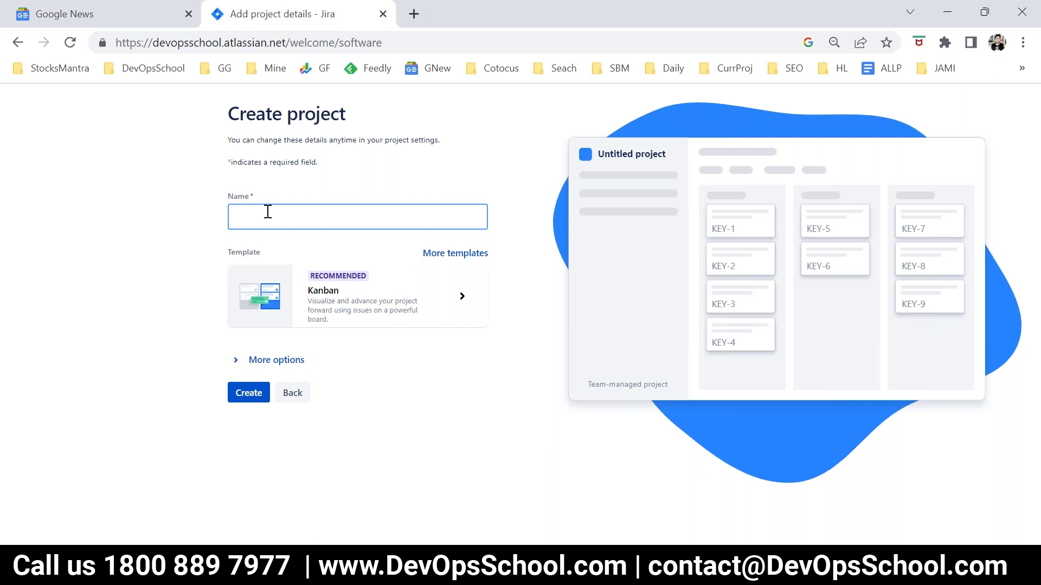
pyautogui.write('ProjectX')
pyautogui.doubleClick(267, 212)
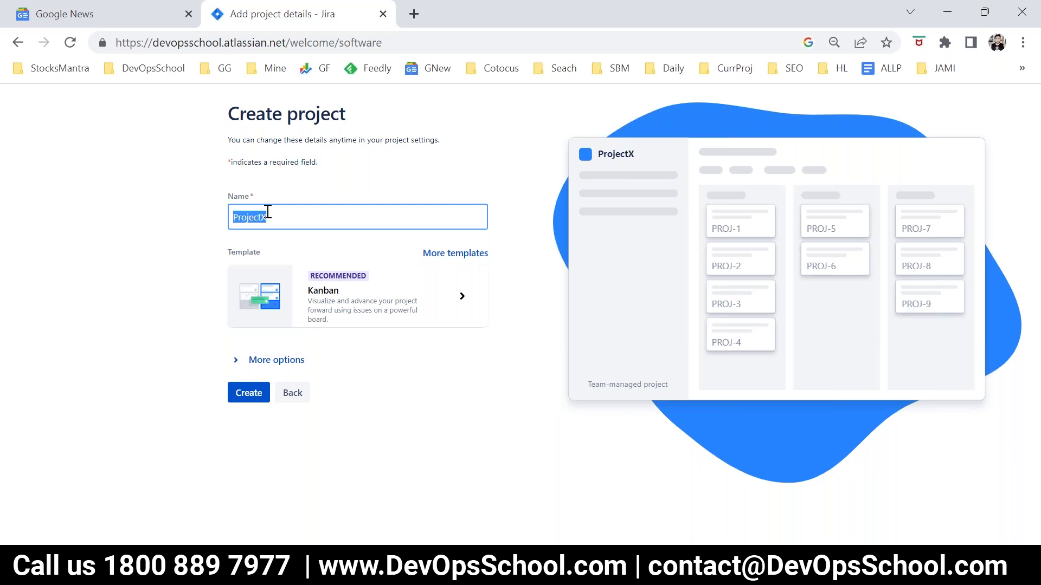
pyautogui.moveTo(268, 212); pyautogui.dragTo(213, 252)
pyautogui.click(236, 360)
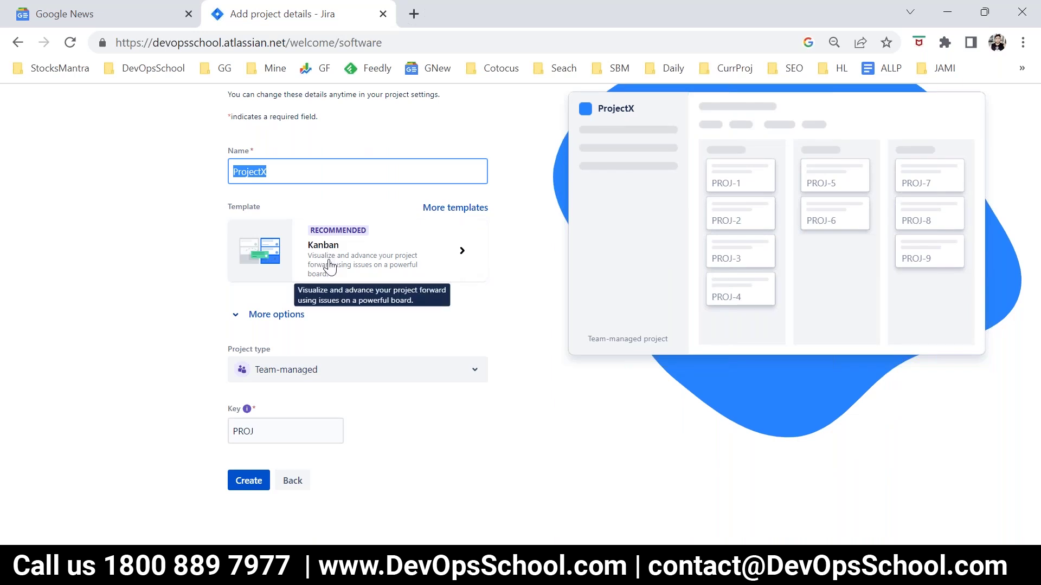
# Step: Show the Kanban, Scrum and Bug tracking templates, then bring raj.txt to the front
pyautogui.click(450, 209)
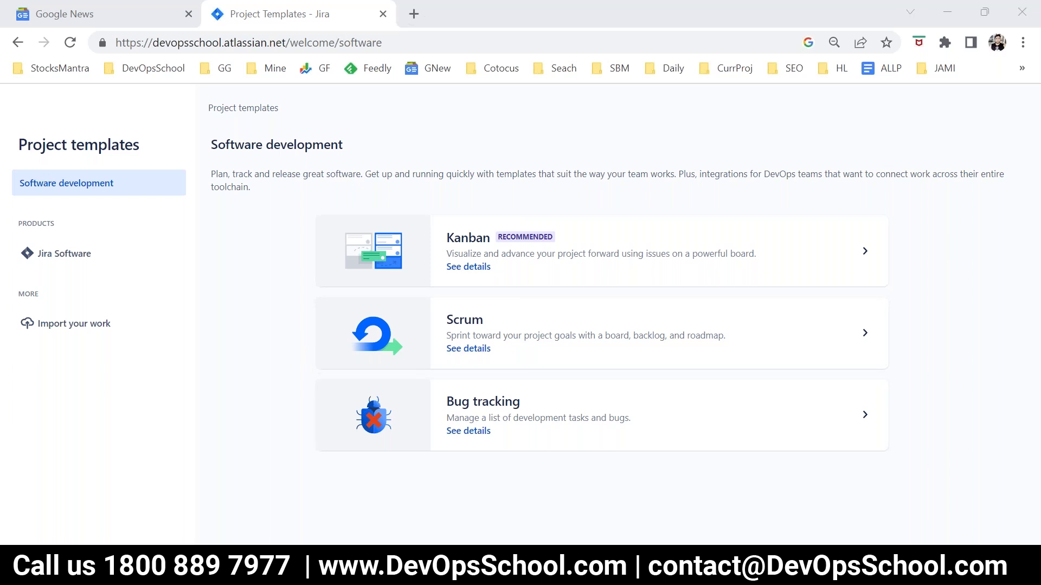
pyautogui.hotkey('alt', 'Tab')
# Step: Add blank lines after the last dashed line in raj.txt and save
pyautogui.click(350, 462)
pyautogui.press('Return')
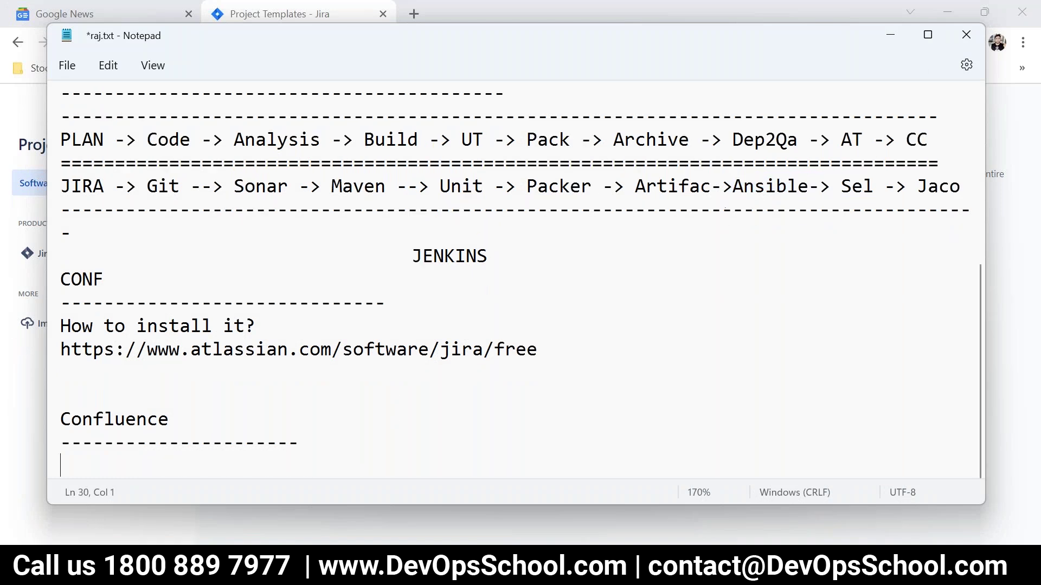
pyautogui.press('Return')
pyautogui.press('Return')
pyautogui.press('Return')
pyautogui.press('Return')
pyautogui.hotkey('ctrl', 's')
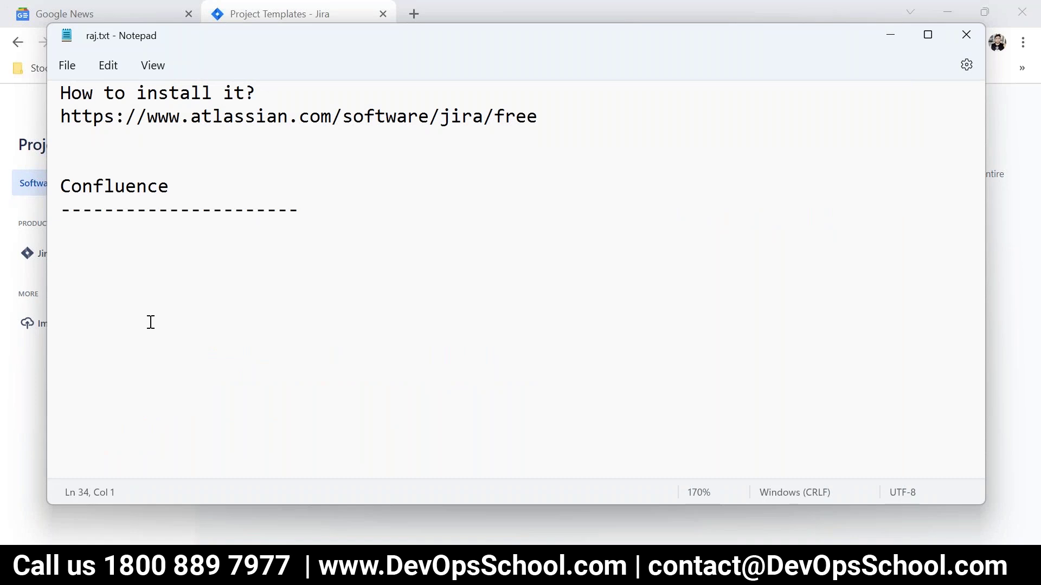
pyautogui.write('1')
pyautogui.press('BackSpace')
pyautogui.press('BackSpace')
# Step: Type Software, Dev, dashes, 1 year, dashes and 'Waterfaill mode' on separate lines
pyautogui.write('Softwar')
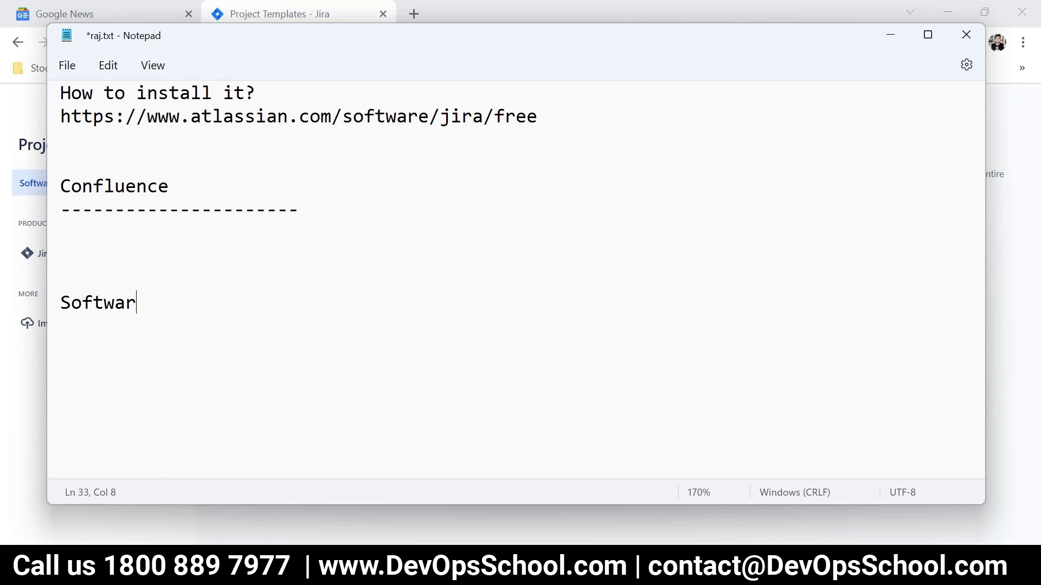
pyautogui.write('e')
pyautogui.press('Return')
pyautogui.write('Dev')
pyautogui.press('Return')
pyautogui.write('-----------')
pyautogui.press('Return')
pyautogui.write('1 year')
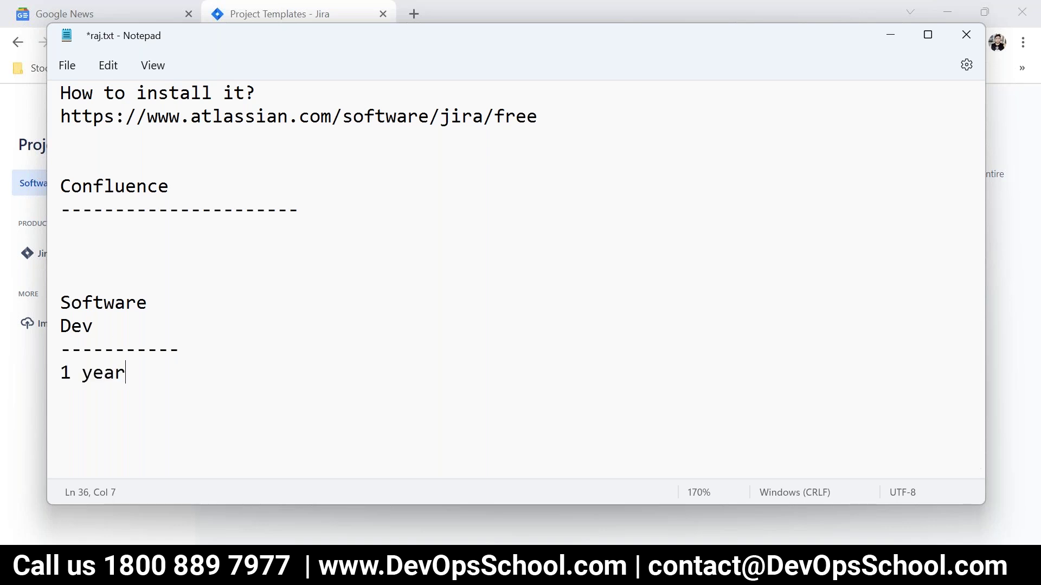
pyautogui.press('Return')
pyautogui.write('----------')
pyautogui.press('Return')
pyautogui.write('Waterfa')
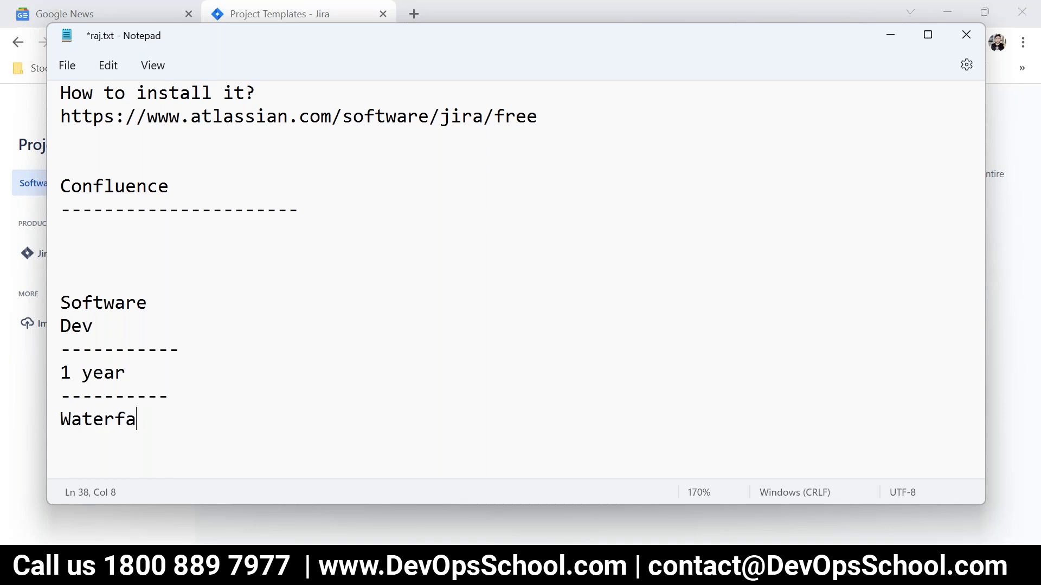
pyautogui.write('ill mode')
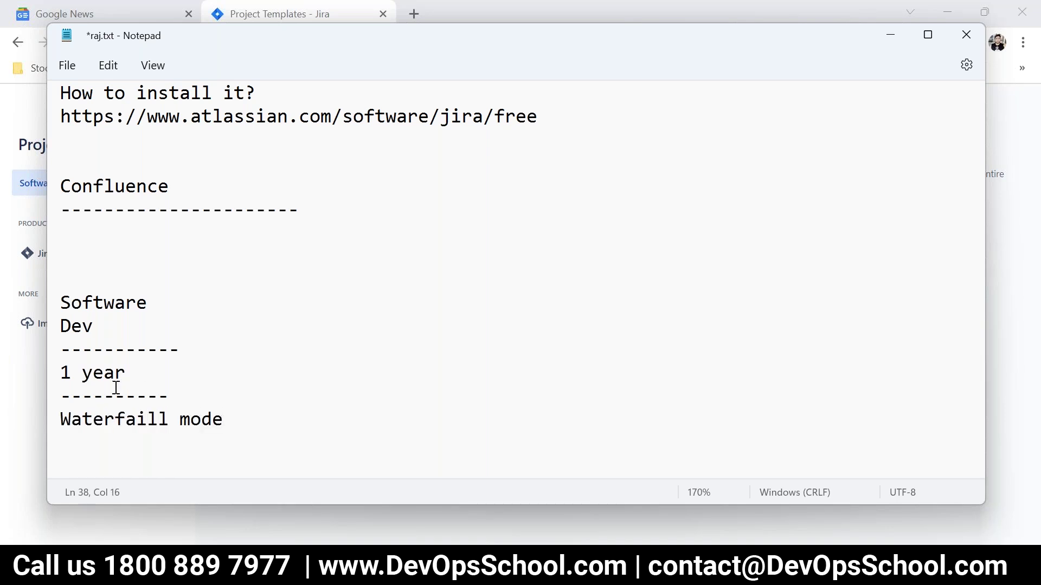
# Step: Correct the 'Waterfaill' typo so the line reads 'Waterfall mode'
pyautogui.moveTo(233, 420); pyautogui.dragTo(64, 273)
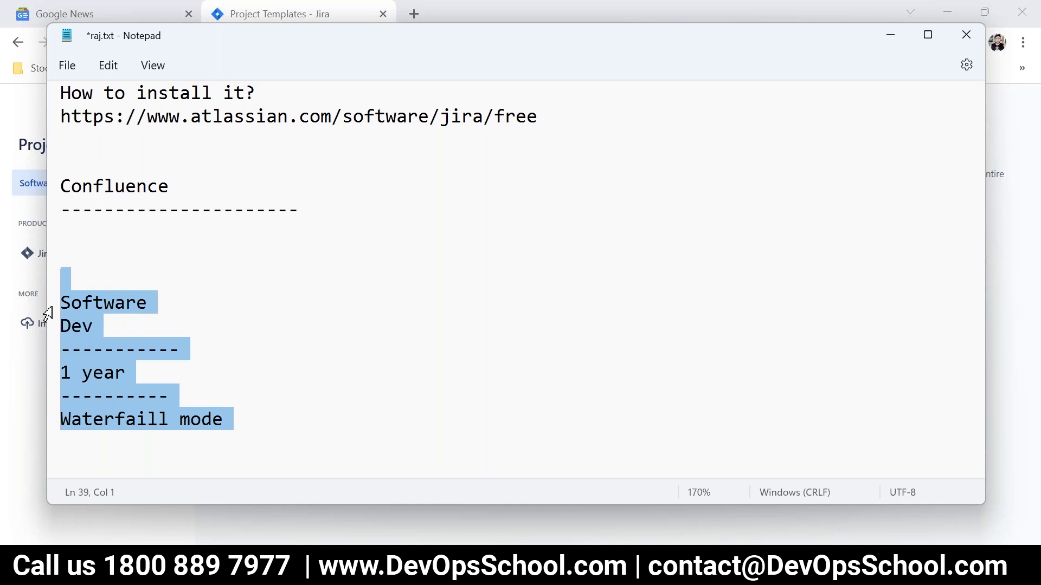
pyautogui.click(300, 402)
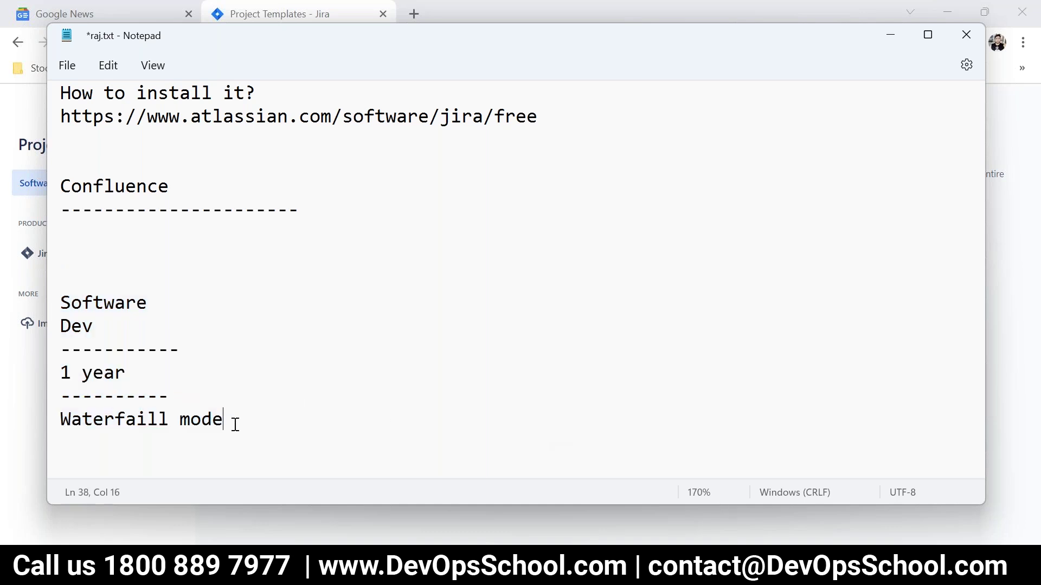
pyautogui.moveTo(232, 423); pyautogui.dragTo(49, 298)
pyautogui.click(189, 398)
pyautogui.click(147, 419)
pyautogui.press('BackSpace')
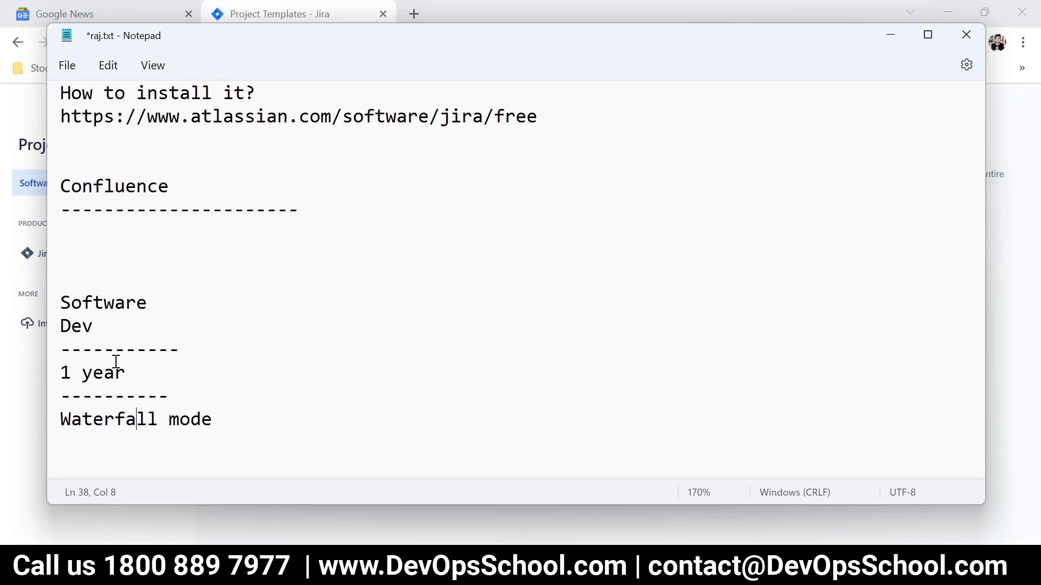
# Step: Add a dashed line and 100 below Waterfall mode
pyautogui.click(222, 425)
pyautogui.press('Return')
pyautogui.write('---------')
pyautogui.press('Return')
pyautogui.write('100')
pyautogui.scroll(-2, 197, 467)
pyautogui.moveTo(130, 339); pyautogui.dragTo(48, 166)
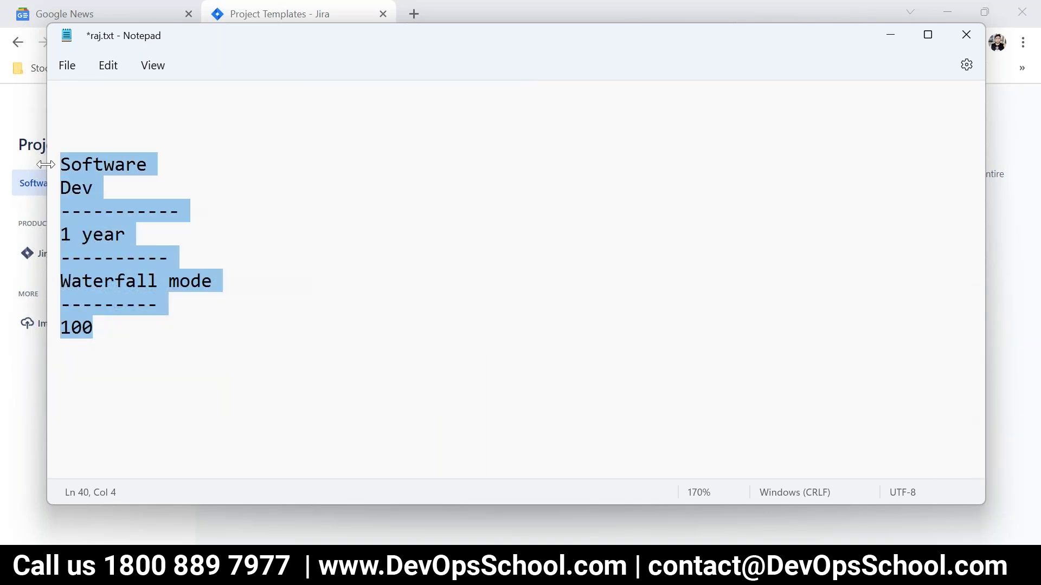
# Step: Save the notes file and move to the end of the 1 year line
pyautogui.hotkey('ctrl', 's')
pyautogui.click(179, 174)
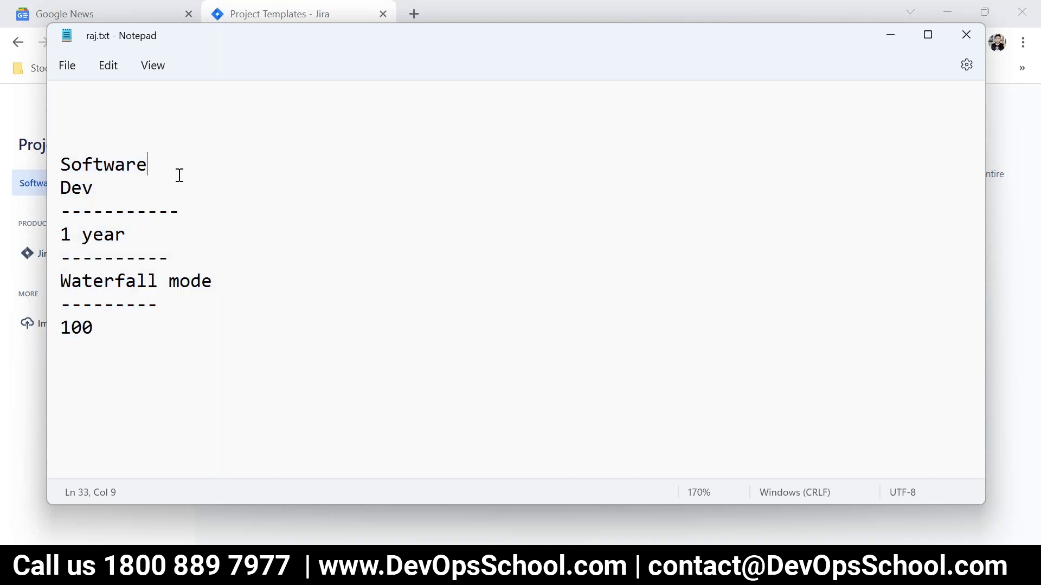
pyautogui.click(149, 235)
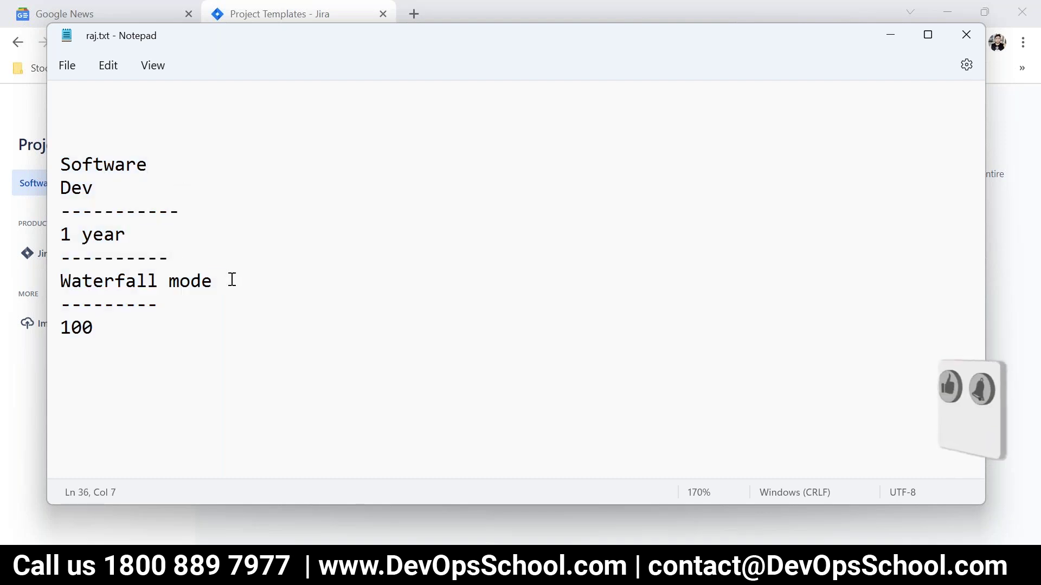
pyautogui.click(184, 318)
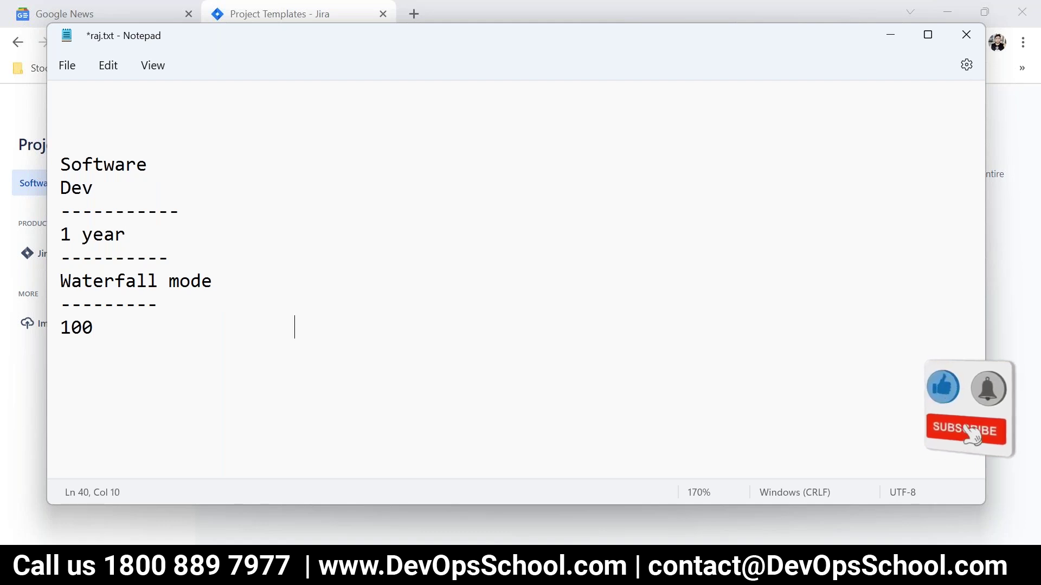
pyautogui.click(186, 233)
# Step: Add '2 WEEKS' as a second column beside 1 year
pyautogui.moveTo(186, 232); pyautogui.dragTo(42, 233)
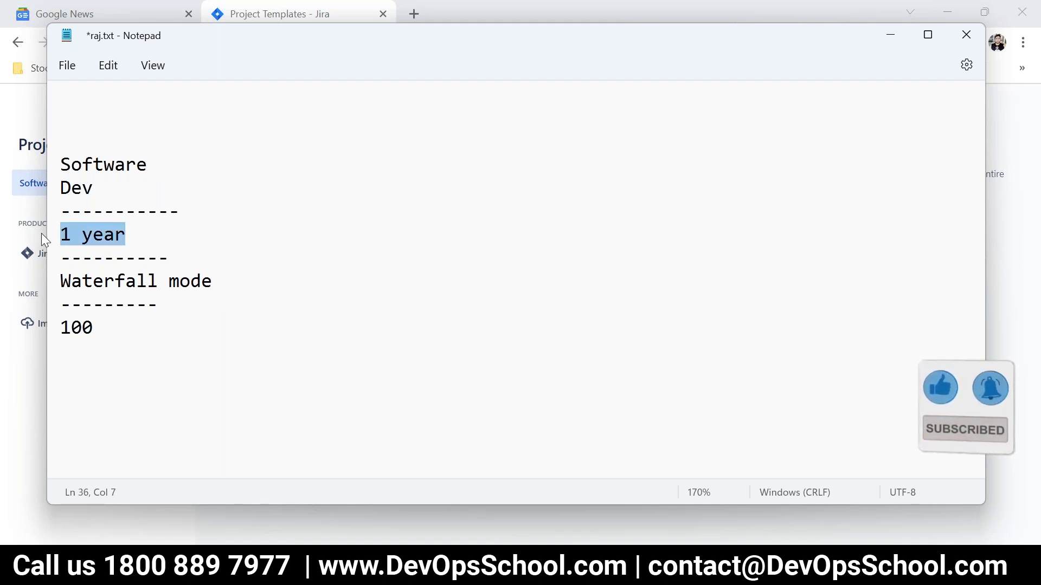
pyautogui.click(151, 234)
pyautogui.hotkey('shift', 'Up')
pyautogui.click(156, 234)
pyautogui.press('Tab')
pyautogui.press('Tab')
pyautogui.press('Tab')
pyautogui.press('Tab')
pyautogui.press('Tab')
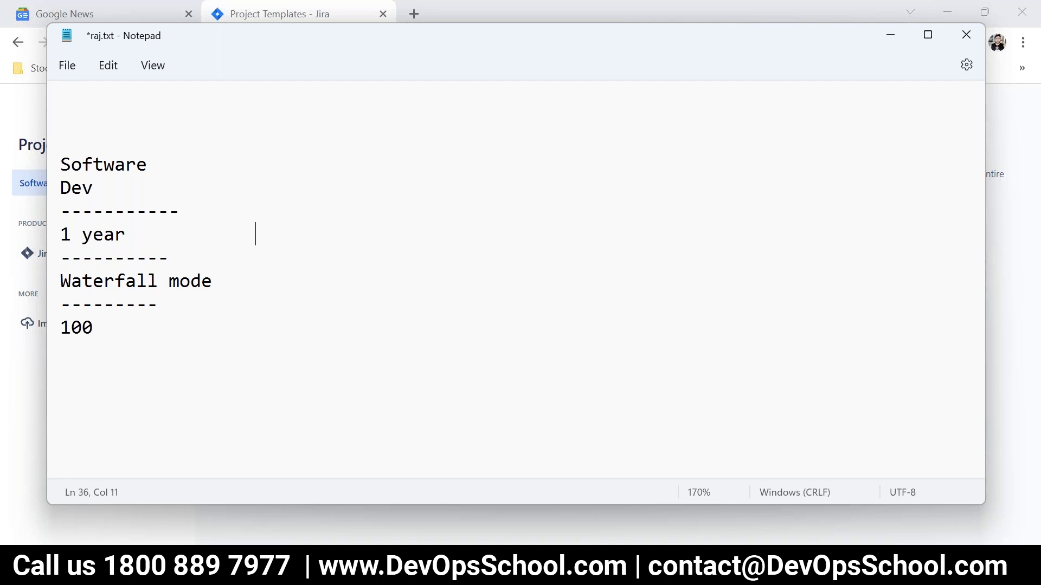
pyautogui.write('2 WEEKS')
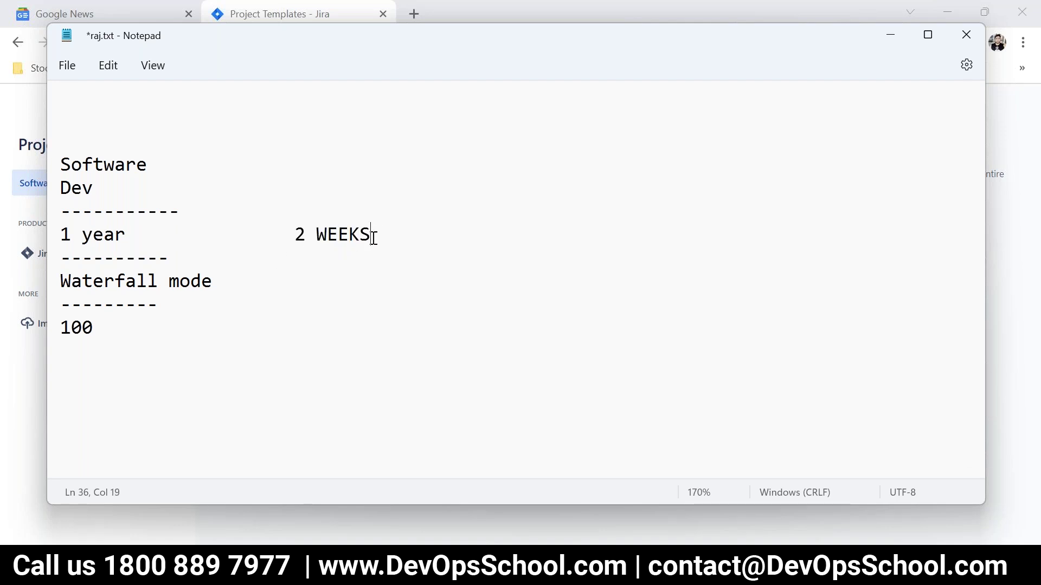
# Step: Add 'agile' in the second column beside Waterfall mode, aligned under 2 WEEKS
pyautogui.moveTo(372, 234); pyautogui.dragTo(298, 227)
pyautogui.click(271, 277)
pyautogui.press('Tab')
pyautogui.moveTo(379, 246); pyautogui.dragTo(277, 236)
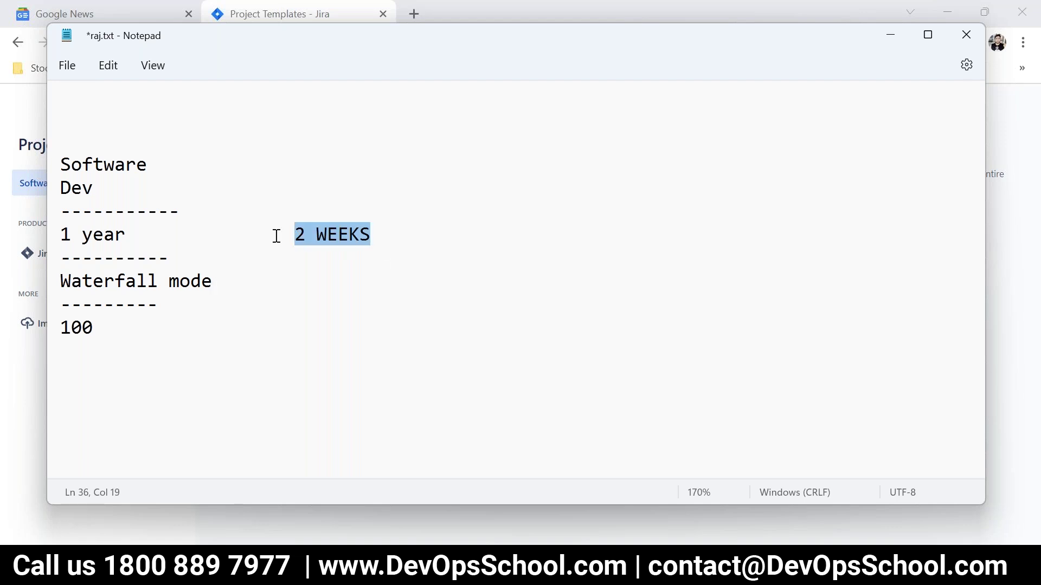
pyautogui.click(280, 279)
pyautogui.write('agile')
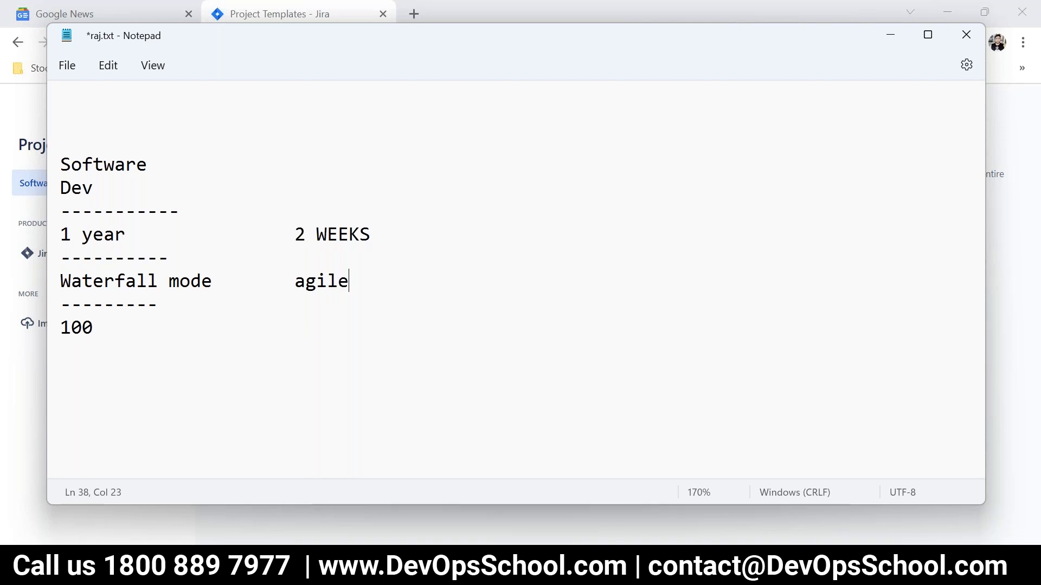
# Step: Add '2-3' in the second column beside 100, then check the block's alignment
pyautogui.moveTo(219, 282); pyautogui.dragTo(124, 282)
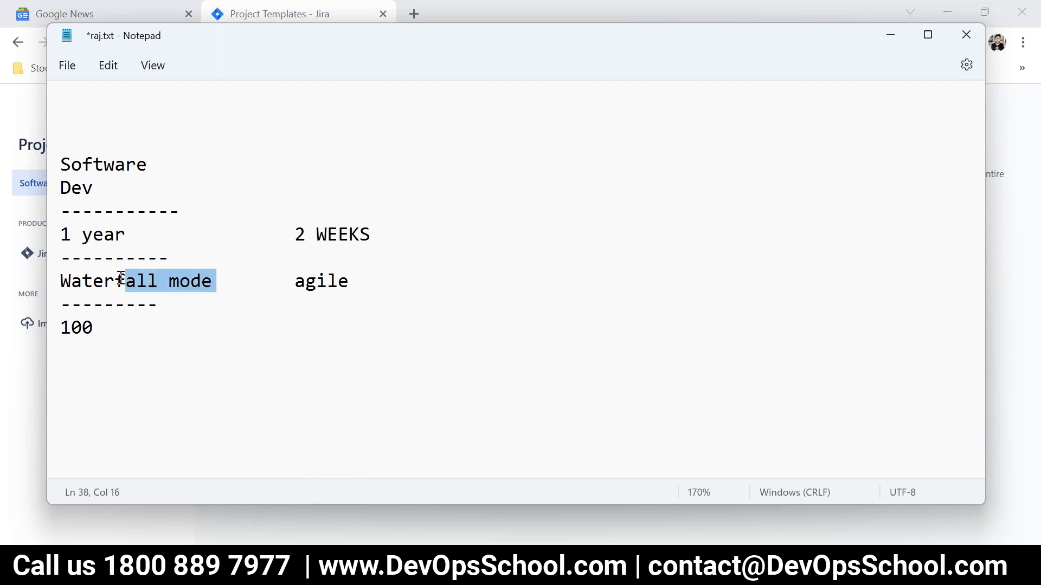
pyautogui.doubleClick(322, 284)
pyautogui.click(163, 322)
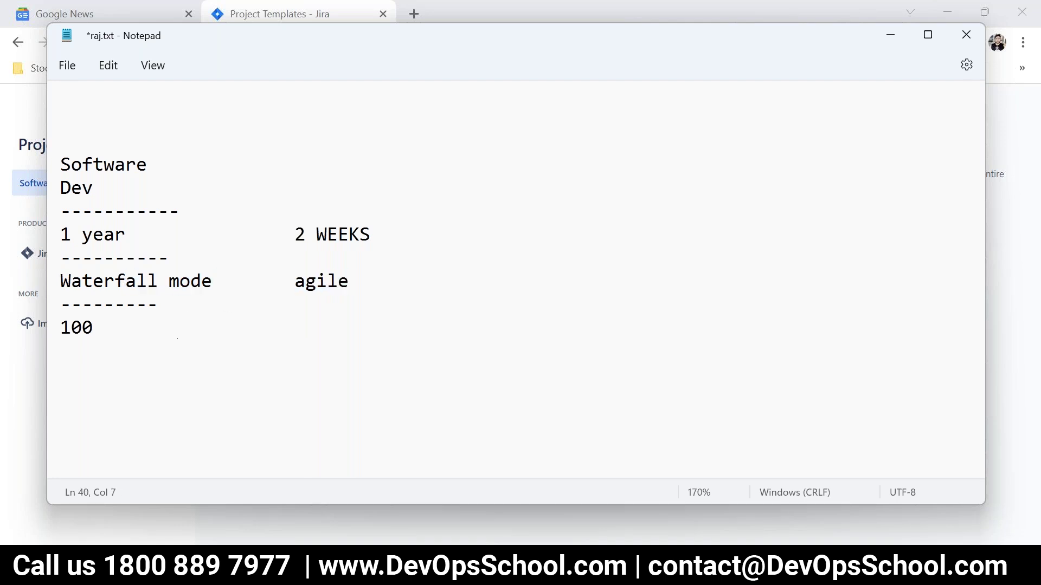
pyautogui.press('Tab')
pyautogui.press('Tab')
pyautogui.press('Tab')
pyautogui.moveTo(369, 238); pyautogui.dragTo(292, 233)
pyautogui.click(303, 323)
pyautogui.write('2-3')
pyautogui.moveTo(336, 326); pyautogui.dragTo(230, 227)
pyautogui.moveTo(399, 342); pyautogui.dragTo(81, 211)
pyautogui.click(216, 233)
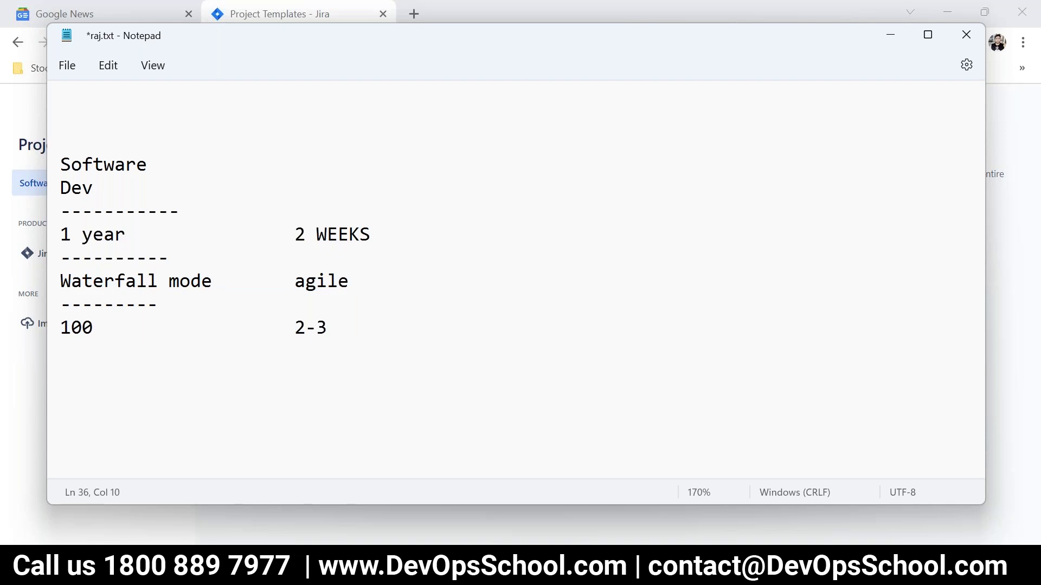